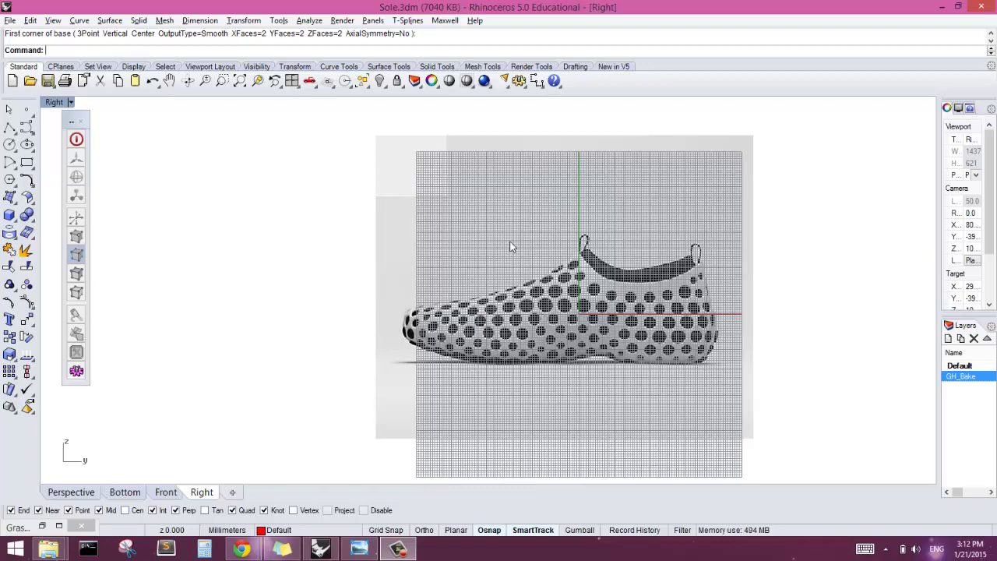
Move the background bitmap of the shoe in the Right view so the toe tip meets the grid's edge.
{"action": "right_click_drag", "start_coordinate": [438, 159], "coordinate": [479, 210]}
{"action": "type", "text": "BackgroundBitmap"}
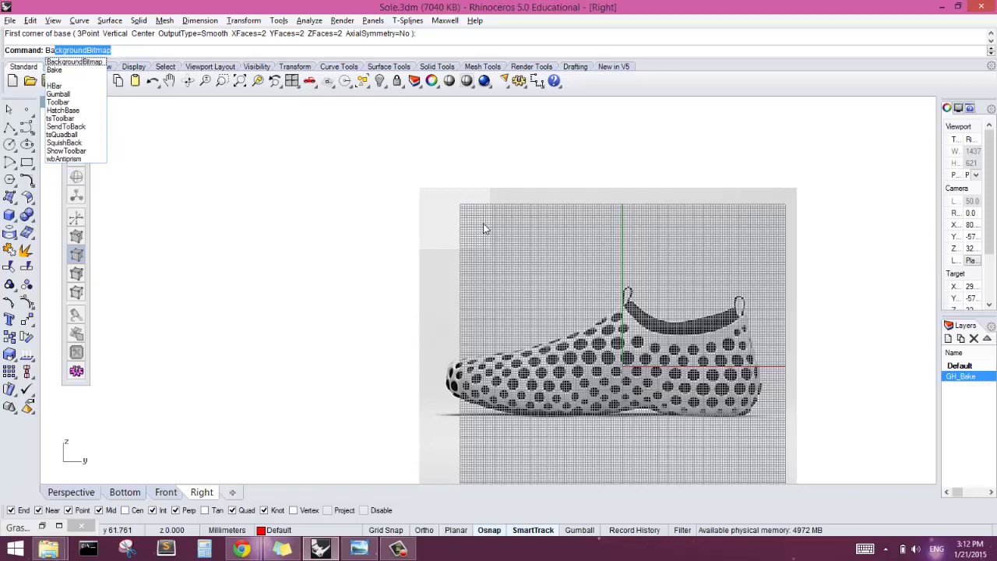
{"action": "key", "text": "Escape"}
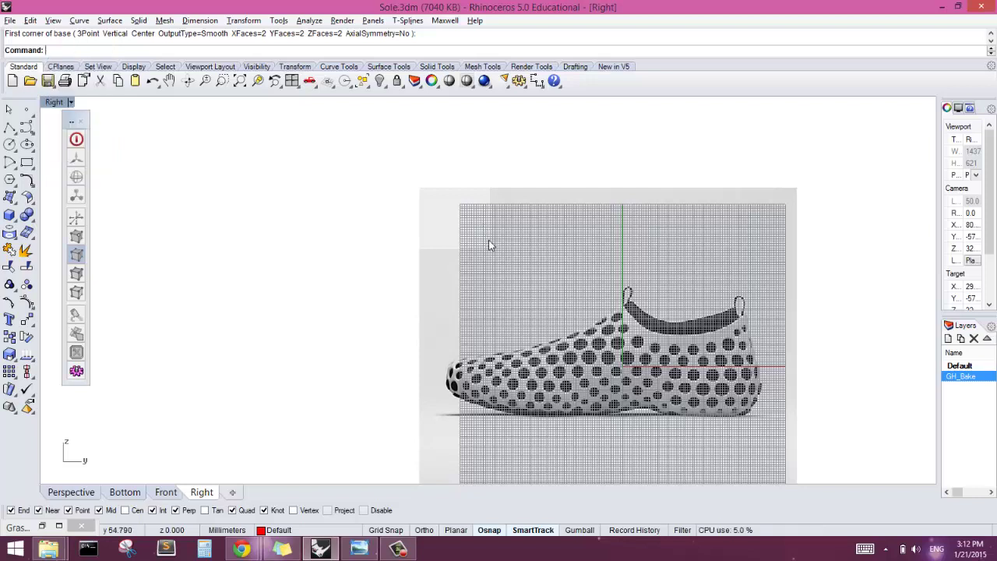
{"action": "type", "text": "Ba"}
{"action": "key", "text": "Return"}
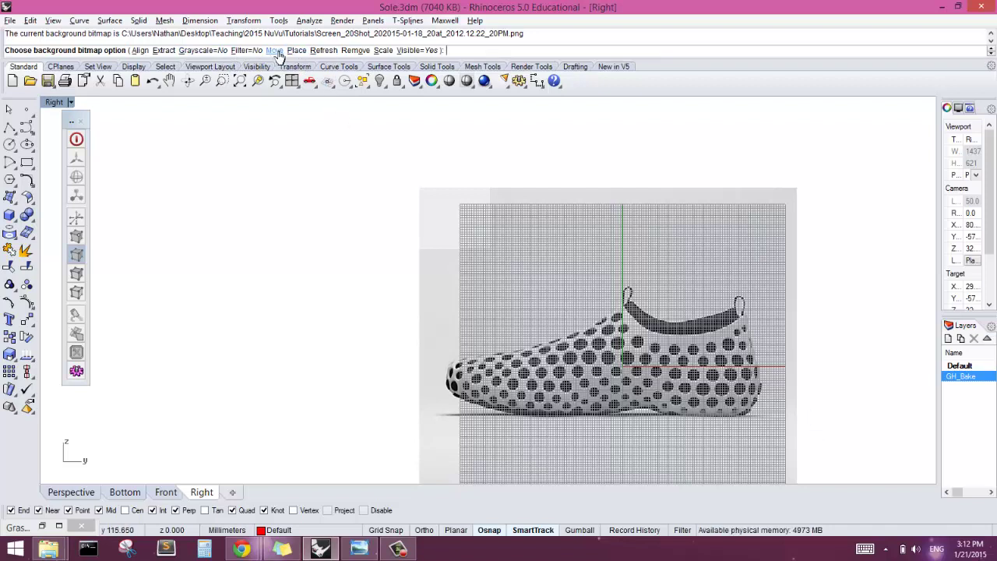
{"action": "left_click", "coordinate": [275, 50]}
{"action": "left_click", "coordinate": [569, 301]}
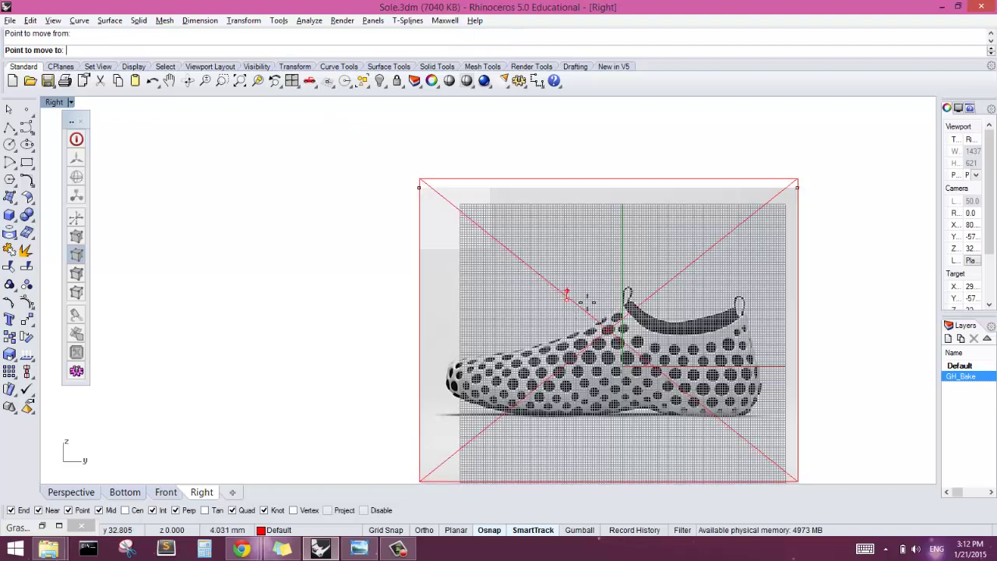
{"action": "left_click", "coordinate": [588, 302]}
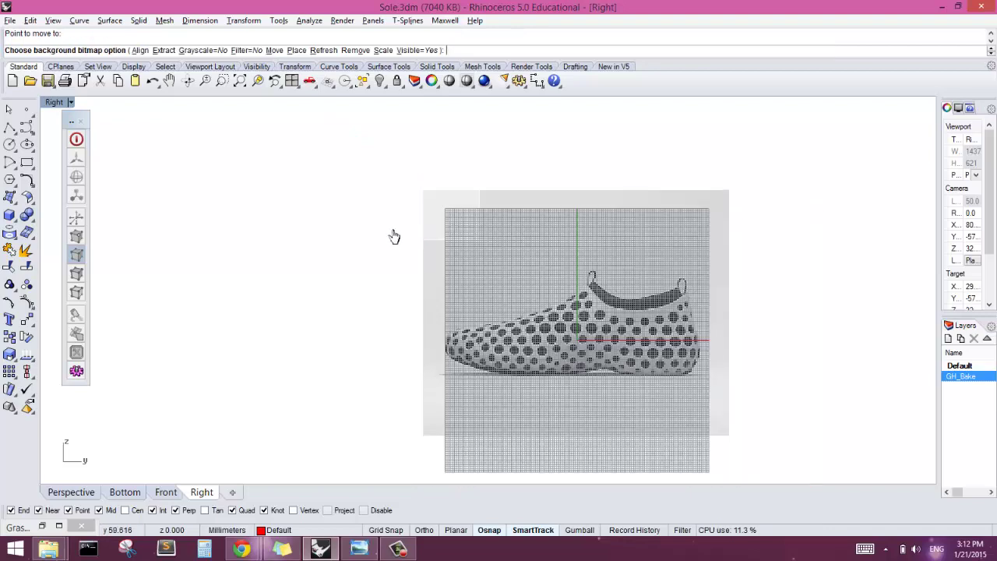
{"action": "scroll", "coordinate": [615, 308], "scroll_direction": "up", "scroll_amount": 2}
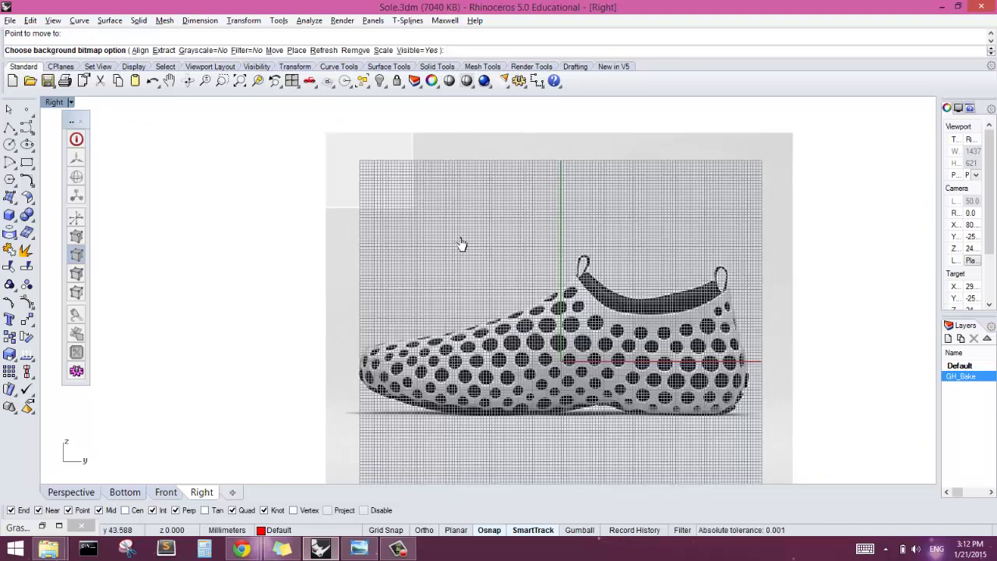
{"action": "scroll", "coordinate": [459, 244], "scroll_direction": "down", "scroll_amount": 1}
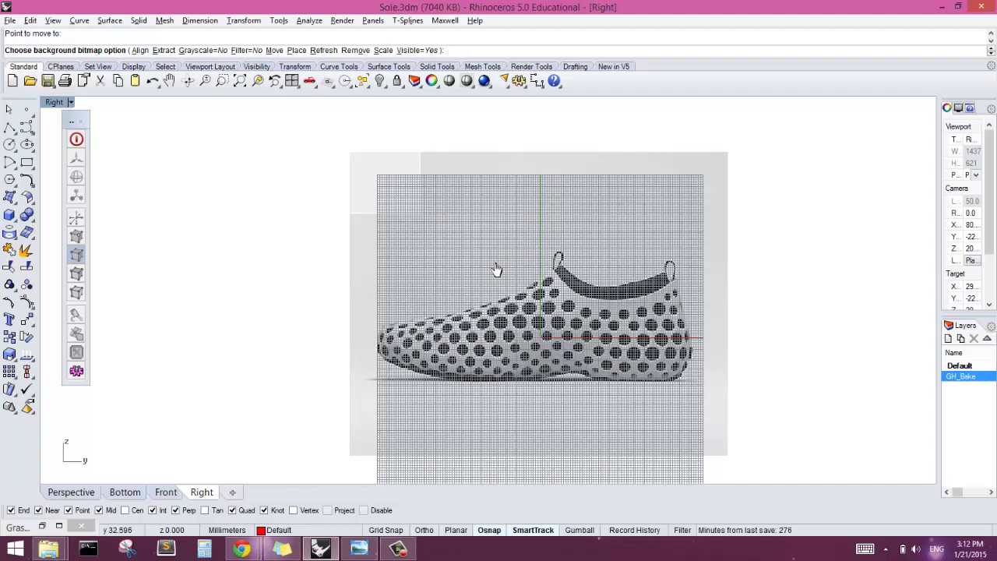
{"action": "key", "text": "Return"}
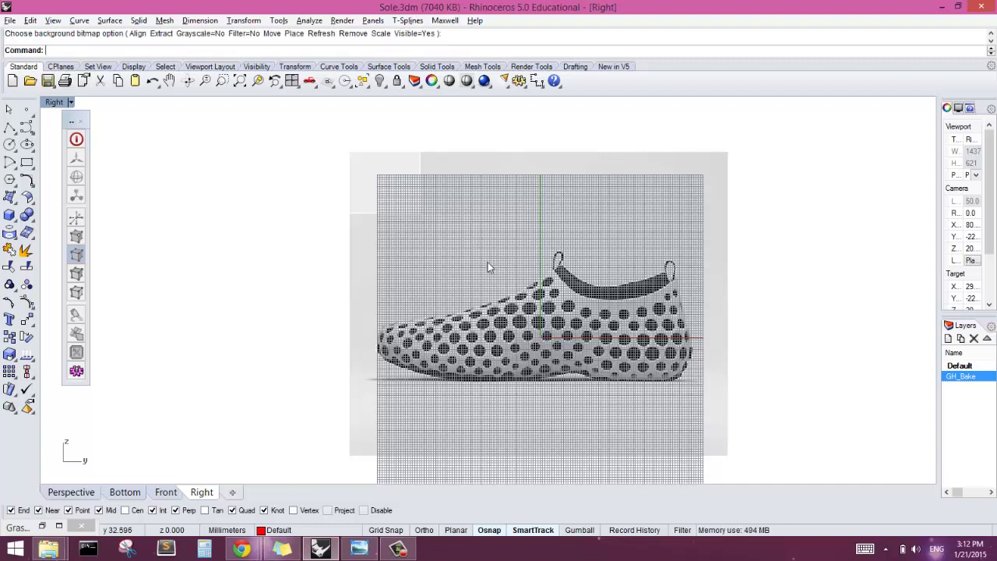
Create a smooth T-spline box with 2×2×2 faces, its base drawn from the front ankle loop to the heel's sole, and give it depth in perspective.
{"action": "left_click", "coordinate": [398, 22]}
{"action": "mouse_move", "coordinate": [383, 76]}
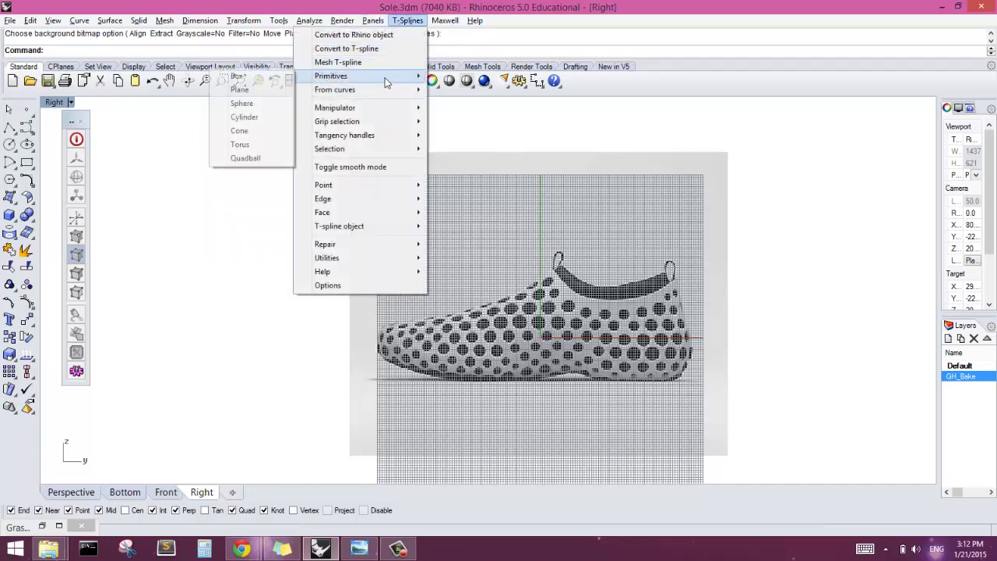
{"action": "left_click", "coordinate": [237, 76]}
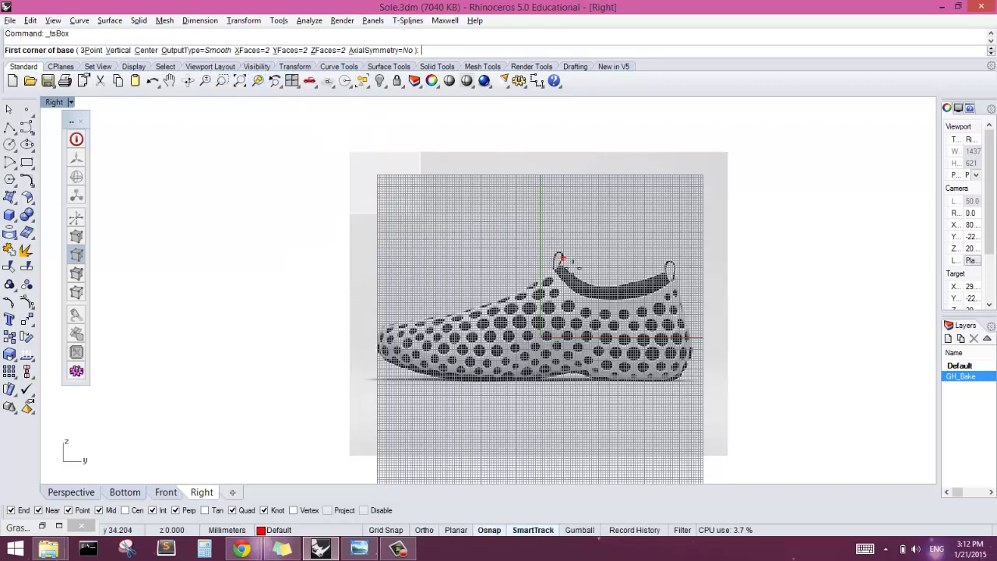
{"action": "left_click", "coordinate": [559, 258]}
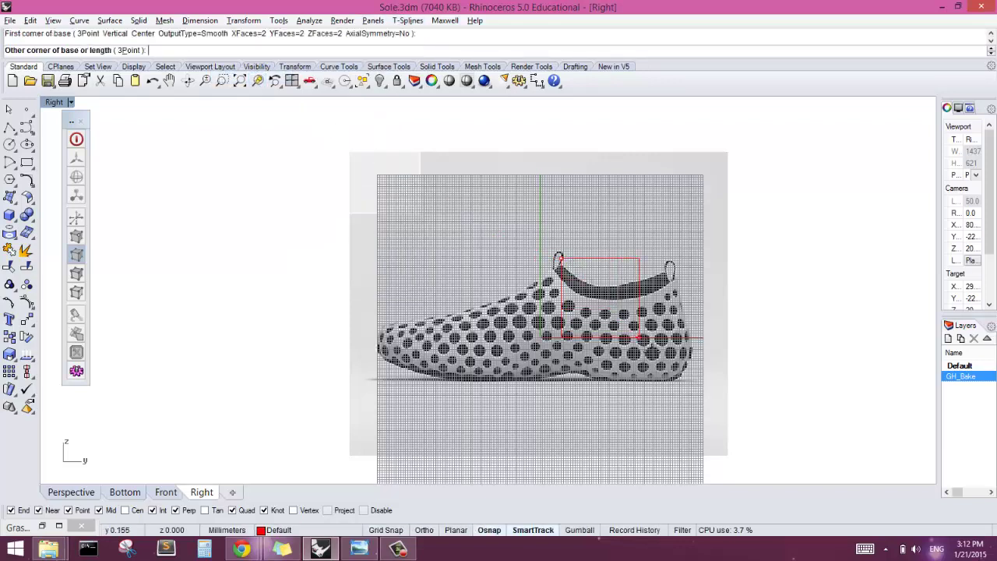
{"action": "left_click", "coordinate": [678, 384]}
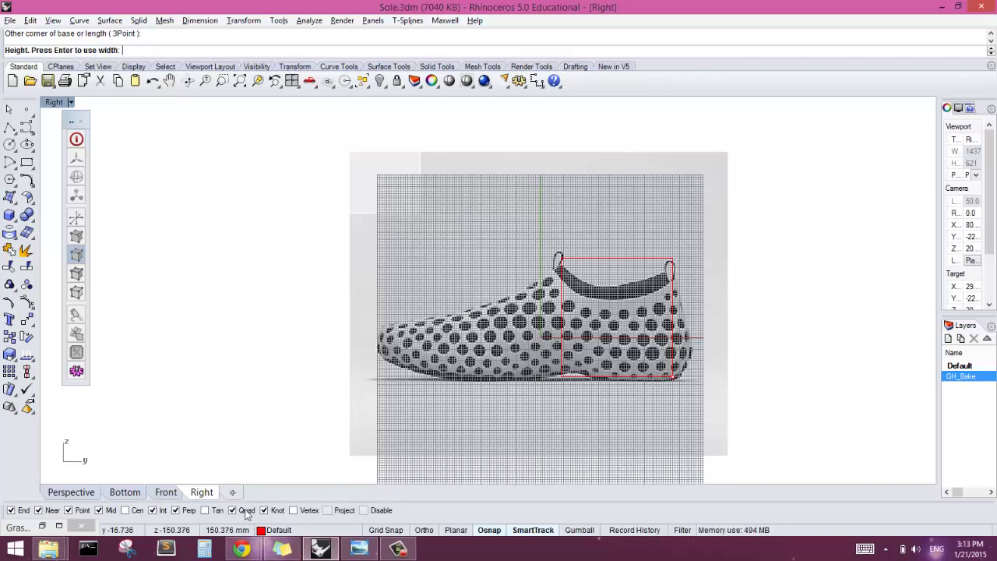
{"action": "left_click", "coordinate": [72, 492]}
{"action": "right_click_drag", "start_coordinate": [316, 467], "coordinate": [546, 311]}
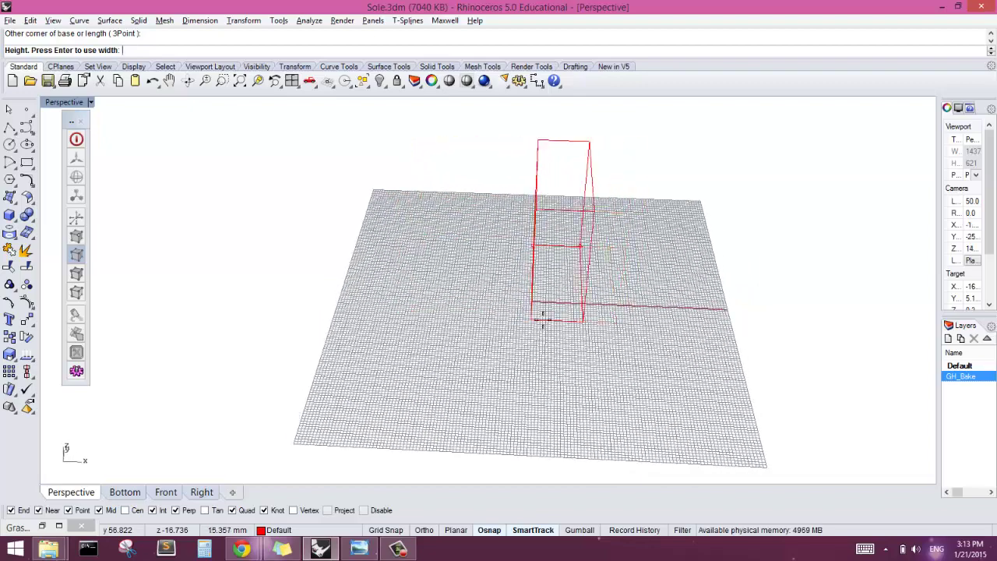
{"action": "left_click", "coordinate": [428, 251]}
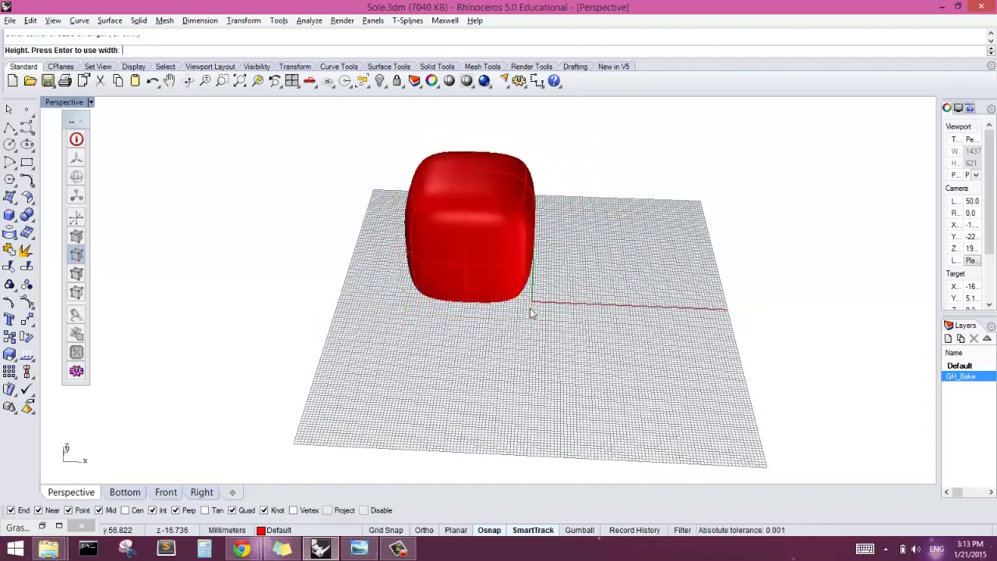
Move the T-spline box in the perspective view toward the grid's origin.
{"action": "right_click_drag", "start_coordinate": [601, 323], "coordinate": [505, 294]}
{"action": "scroll", "coordinate": [551, 253], "scroll_direction": "up", "scroll_amount": 1}
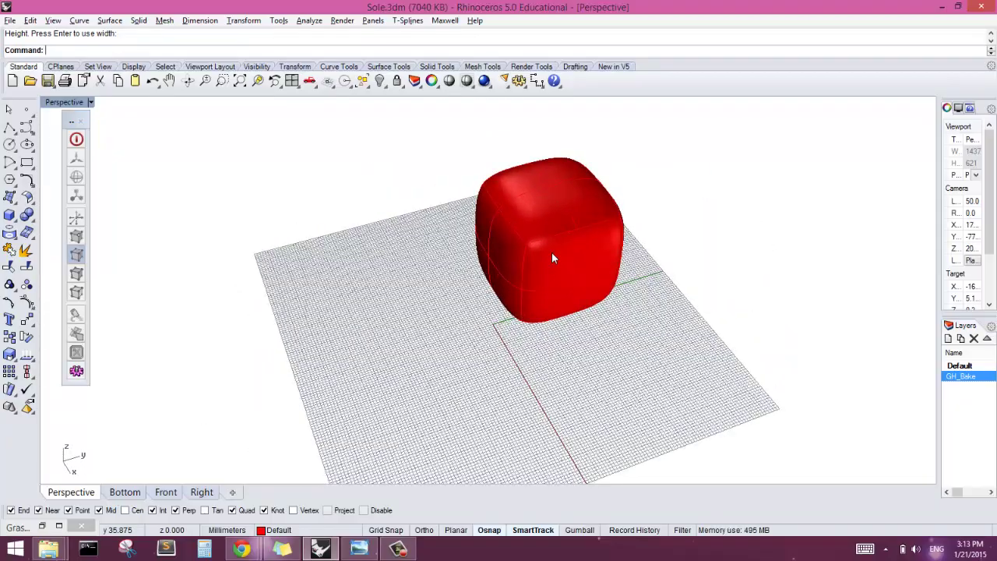
{"action": "scroll", "coordinate": [561, 249], "scroll_direction": "up", "scroll_amount": 3}
{"action": "scroll", "coordinate": [561, 232], "scroll_direction": "down", "scroll_amount": 5}
{"action": "scroll", "coordinate": [559, 269], "scroll_direction": "up", "scroll_amount": 2}
{"action": "left_click", "coordinate": [564, 249]}
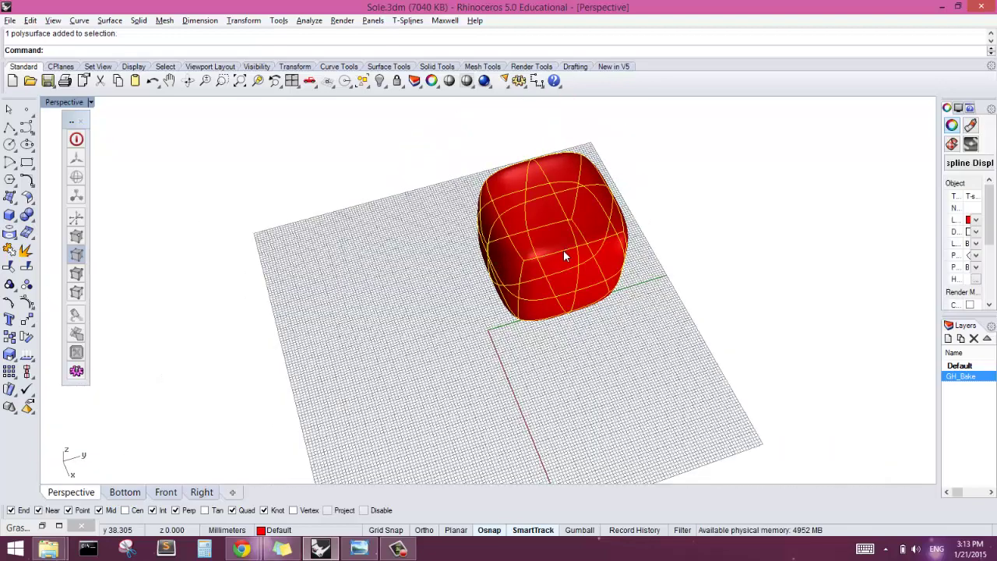
{"action": "left_click_drag", "start_coordinate": [563, 251], "coordinate": [478, 276]}
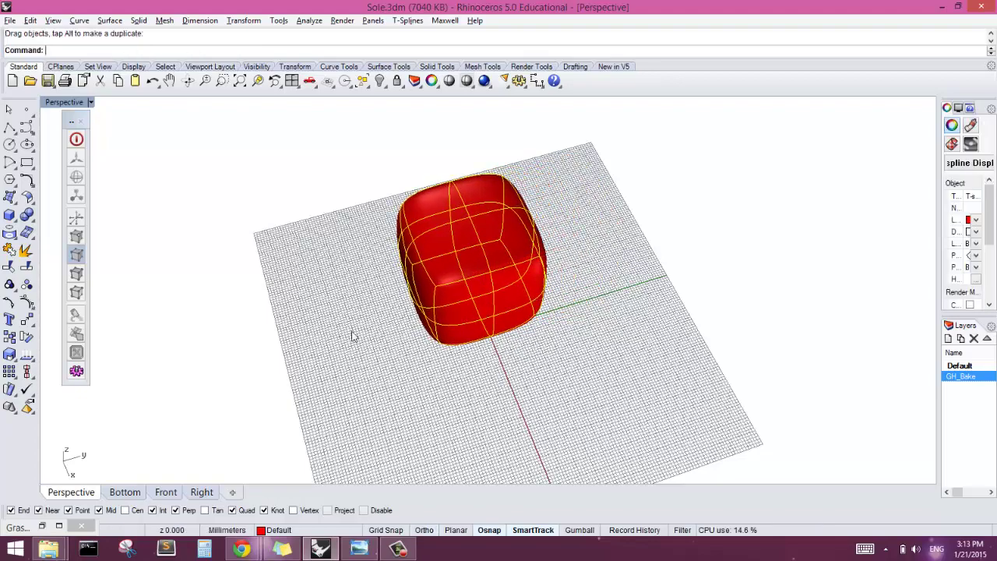
{"action": "right_click_drag", "start_coordinate": [441, 226], "coordinate": [324, 234]}
{"action": "left_click", "coordinate": [313, 280]}
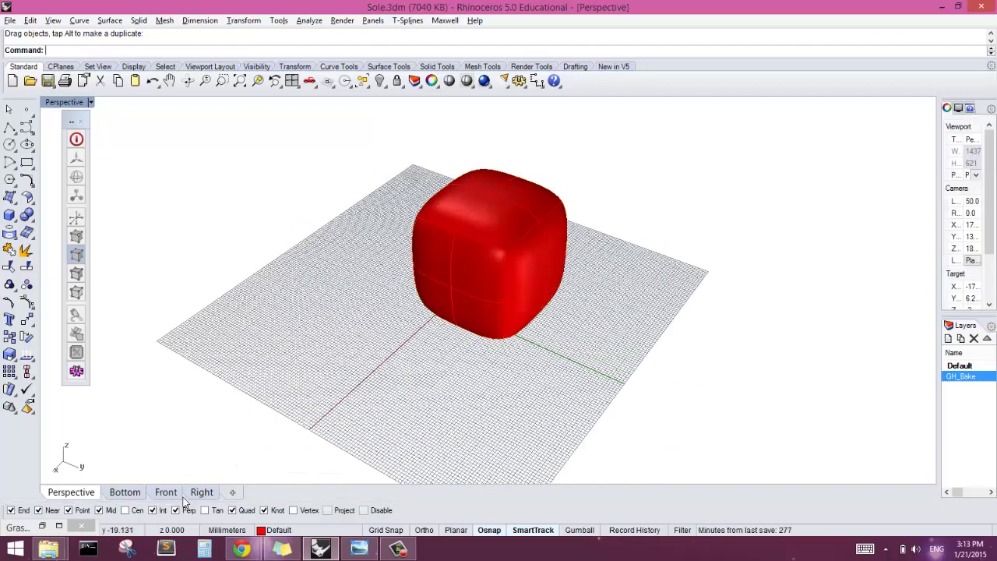
Position the box over the shoe's heel and ankle area in the Right view and centre it across the green axis in perspective.
{"action": "left_click", "coordinate": [202, 493]}
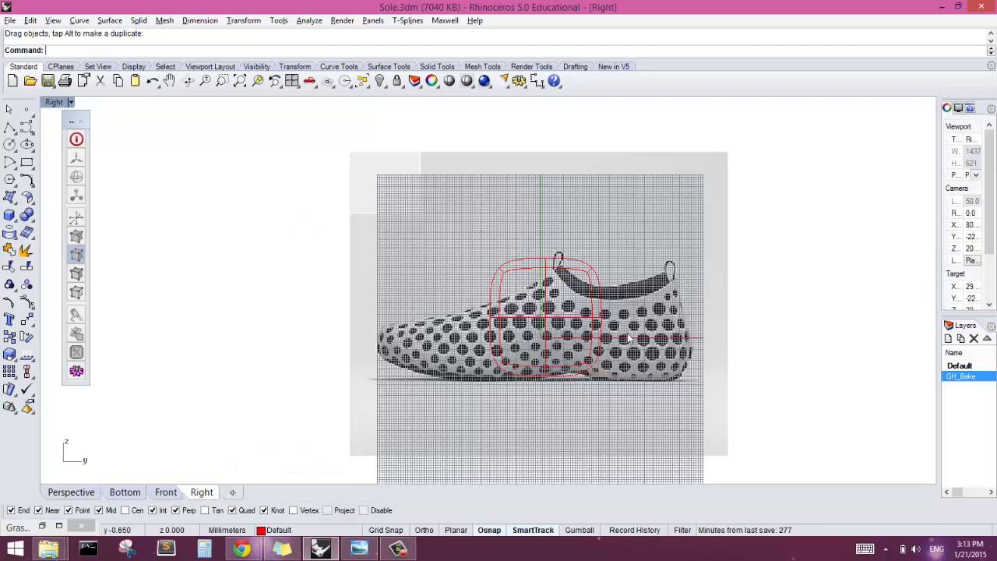
{"action": "scroll", "coordinate": [605, 281], "scroll_direction": "up", "scroll_amount": 4}
{"action": "left_click_drag", "start_coordinate": [597, 286], "coordinate": [708, 292]}
{"action": "left_click", "coordinate": [71, 492]}
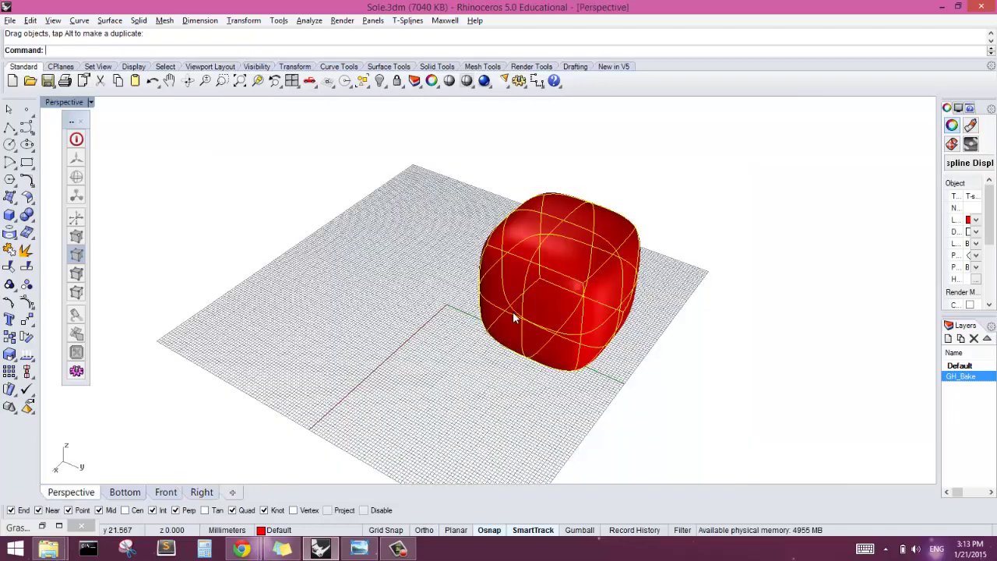
{"action": "right_click_drag", "start_coordinate": [503, 324], "coordinate": [546, 321]}
{"action": "left_click_drag", "start_coordinate": [546, 323], "coordinate": [514, 346]}
{"action": "left_click", "coordinate": [201, 492]}
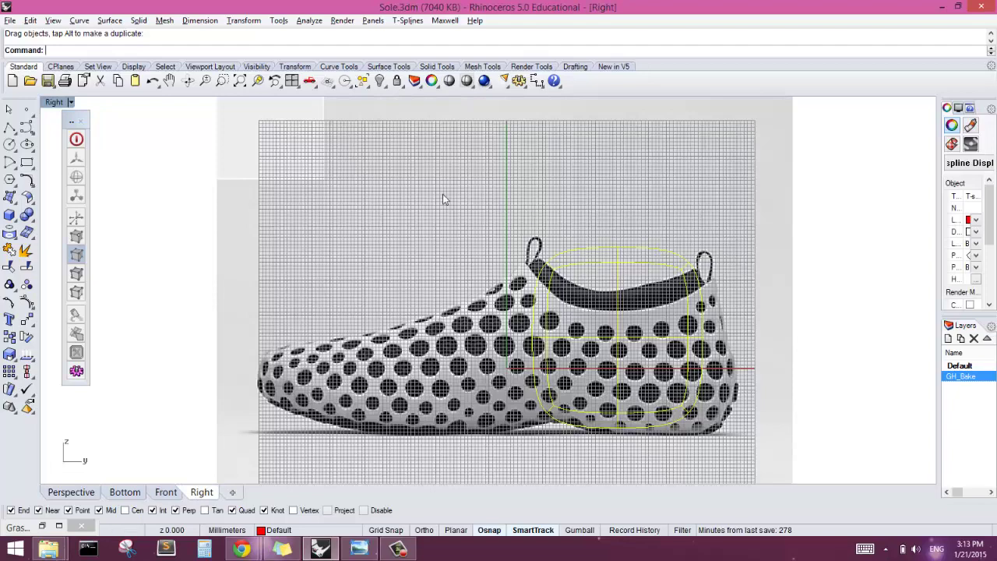
{"action": "left_click", "coordinate": [432, 226]}
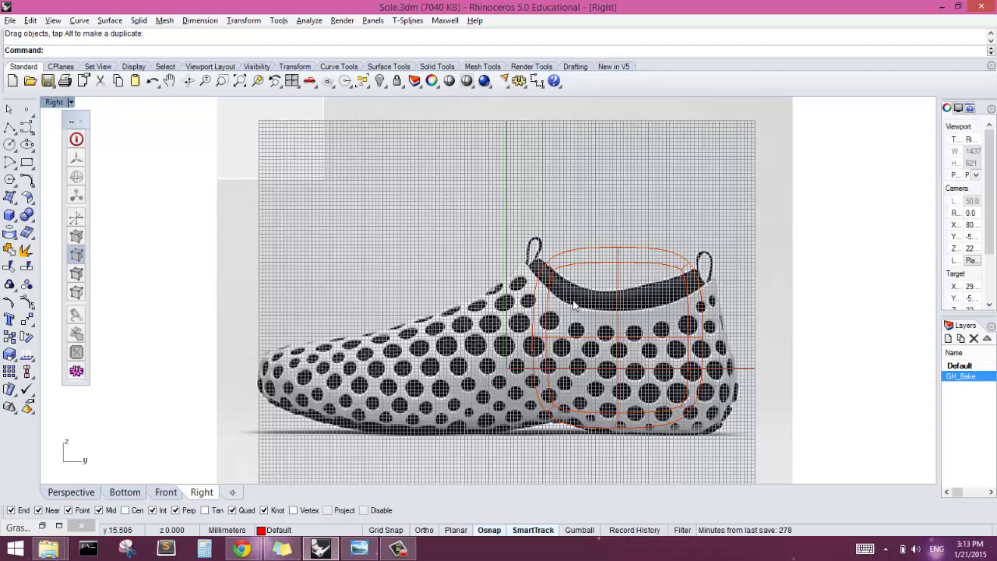
Enable the T-Splines HUD with the box shown in perspective.
{"action": "scroll", "coordinate": [616, 293], "scroll_direction": "down", "scroll_amount": 3}
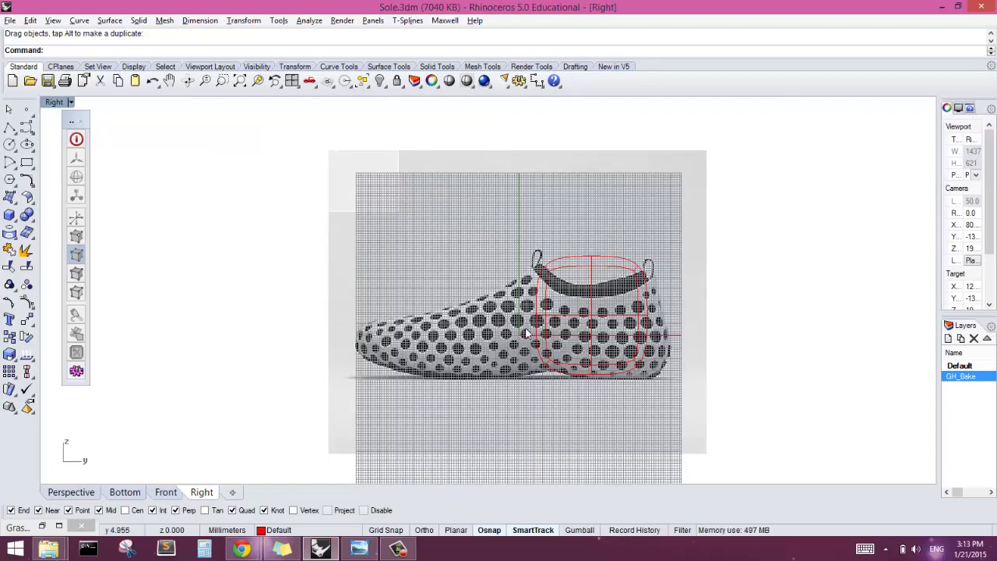
{"action": "left_click", "coordinate": [76, 492]}
{"action": "right_click_drag", "start_coordinate": [397, 327], "coordinate": [598, 331]}
{"action": "scroll", "coordinate": [521, 313], "scroll_direction": "up", "scroll_amount": 2}
{"action": "scroll", "coordinate": [521, 313], "scroll_direction": "down", "scroll_amount": 3}
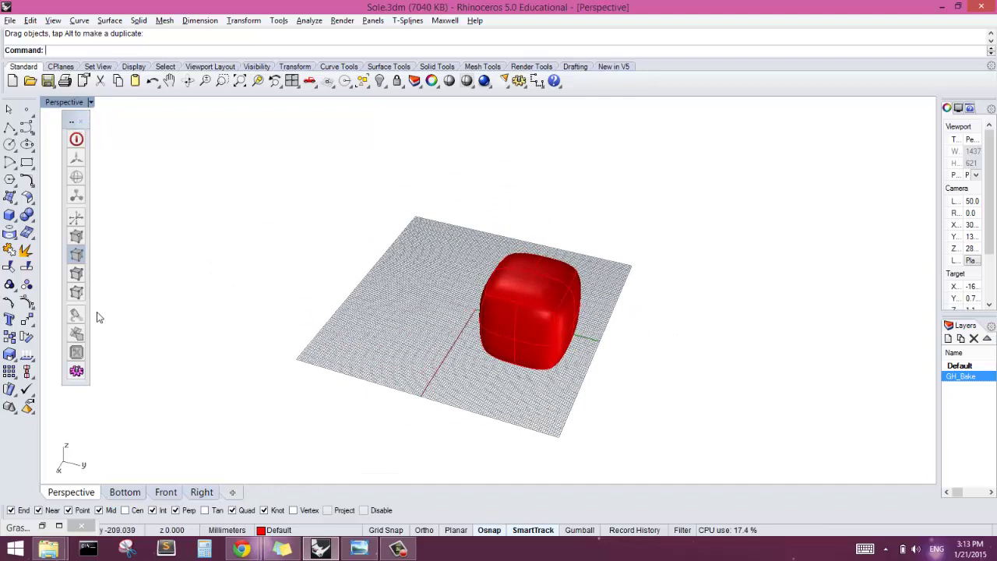
{"action": "left_click", "coordinate": [77, 140]}
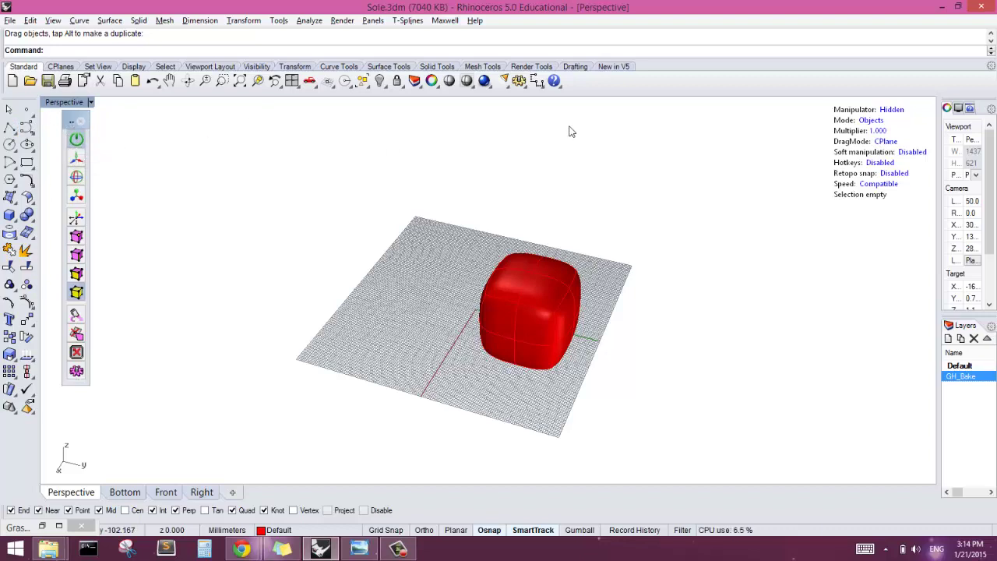
{"action": "right_click", "coordinate": [694, 89]}
{"action": "mouse_move", "coordinate": [779, 92]}
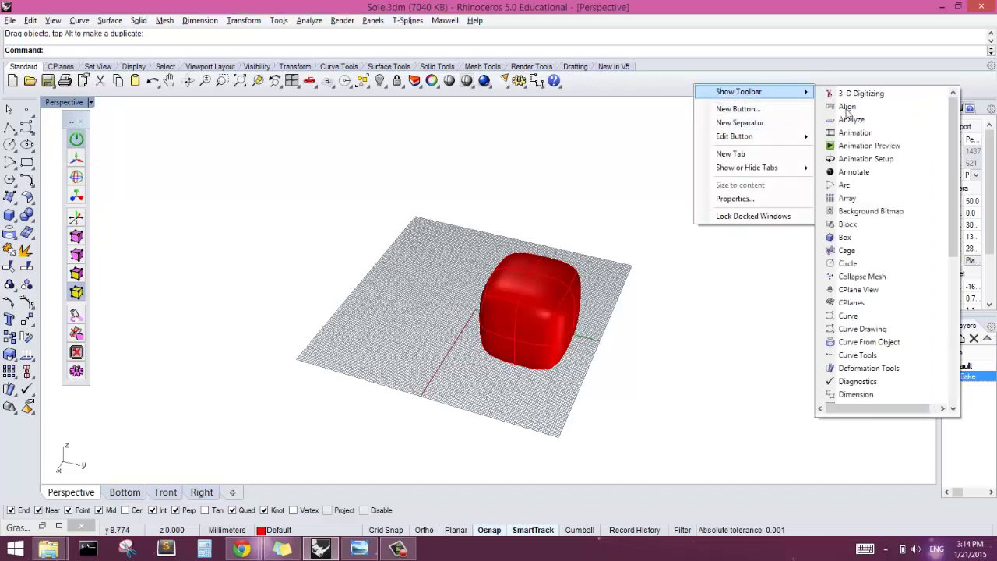
{"action": "scroll", "coordinate": [958, 211], "scroll_direction": "down", "scroll_amount": 1}
{"action": "left_click_drag", "start_coordinate": [958, 210], "coordinate": [956, 425]}
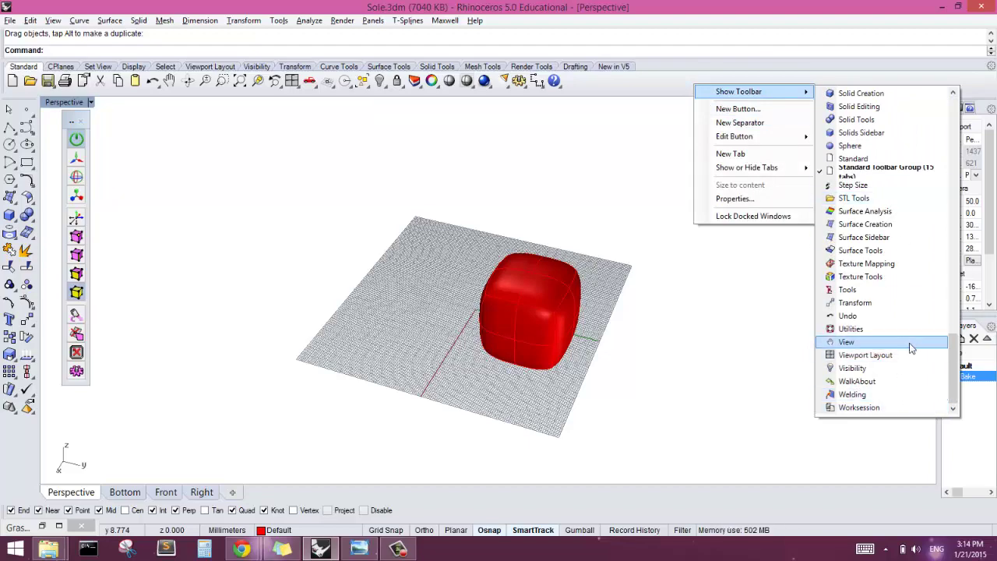
{"action": "scroll", "coordinate": [914, 356], "scroll_direction": "up", "scroll_amount": 20}
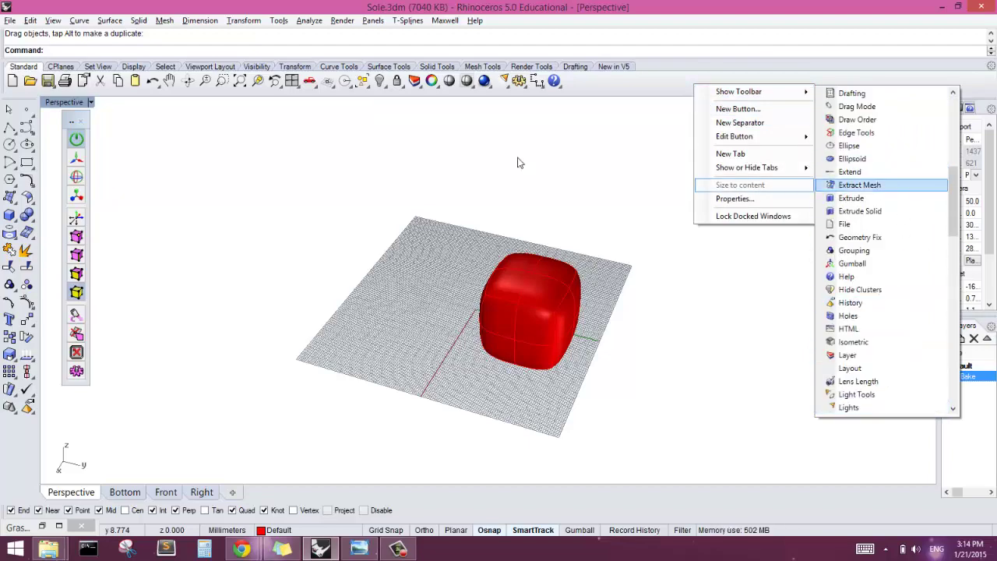
{"action": "key", "text": "Escape"}
{"action": "key", "text": "Escape"}
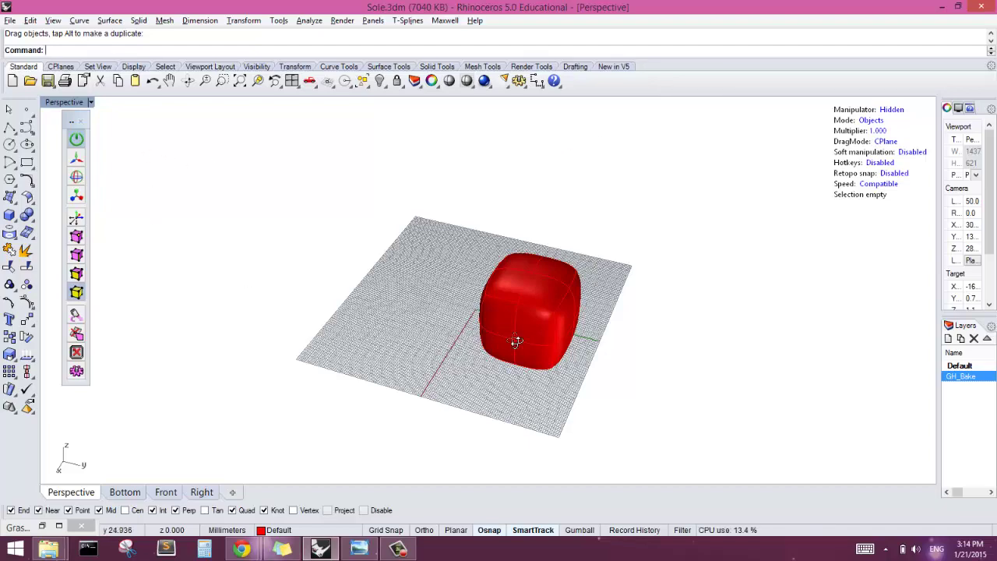
Switch to face selection mode, select all four T-spline faces on the box's positive X side, and show them in the Right view.
{"action": "right_click_drag", "start_coordinate": [503, 338], "coordinate": [483, 327]}
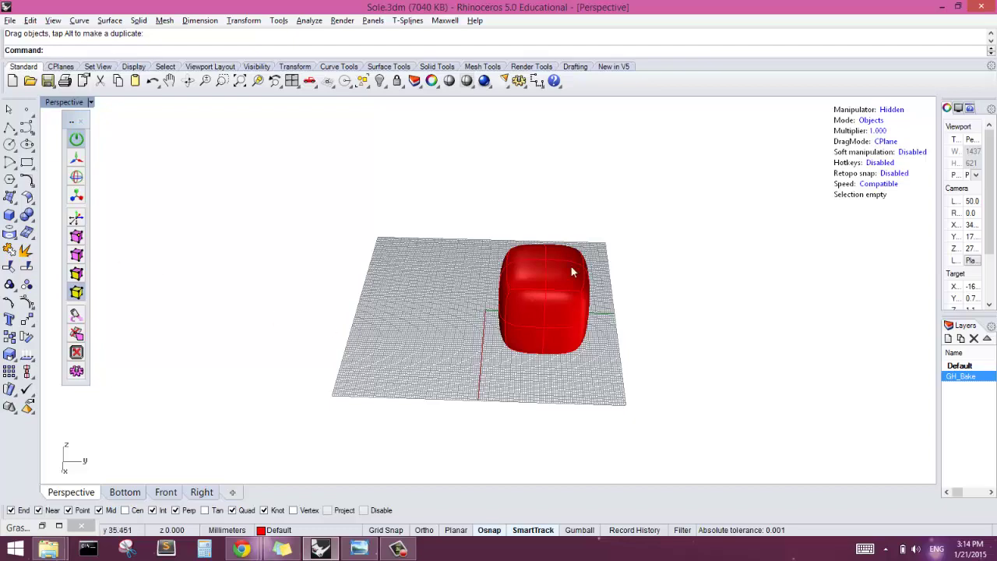
{"action": "scroll", "coordinate": [549, 299], "scroll_direction": "up", "scroll_amount": 7}
{"action": "right_click_drag", "start_coordinate": [505, 308], "coordinate": [598, 281]}
{"action": "scroll", "coordinate": [491, 300], "scroll_direction": "down", "scroll_amount": 4}
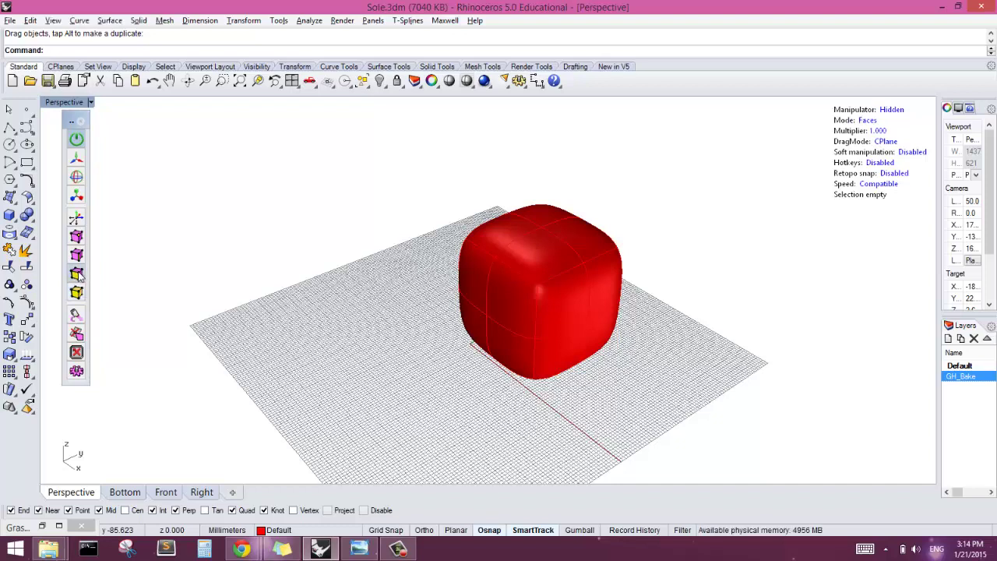
{"action": "left_click", "coordinate": [78, 276]}
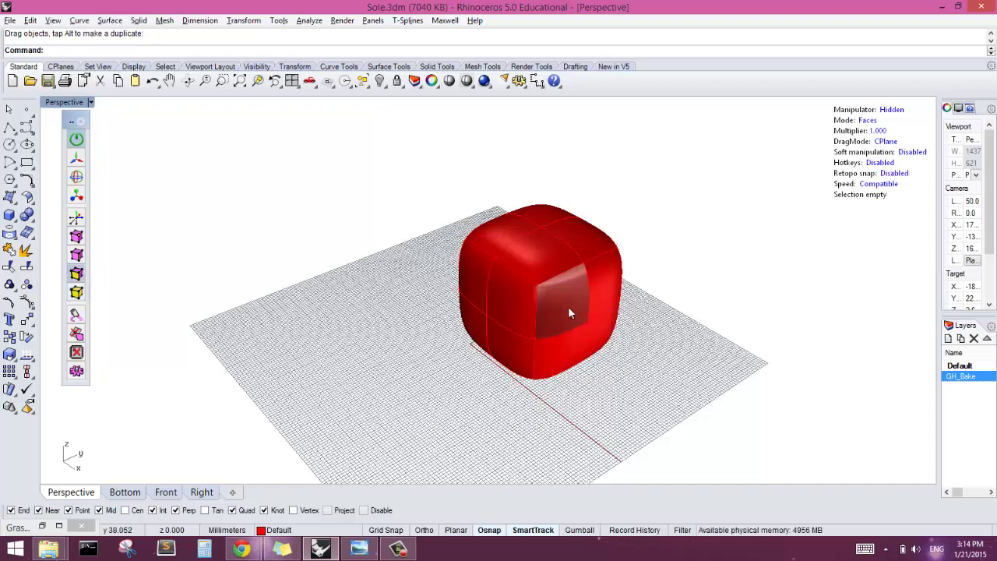
{"action": "left_click", "coordinate": [602, 289]}
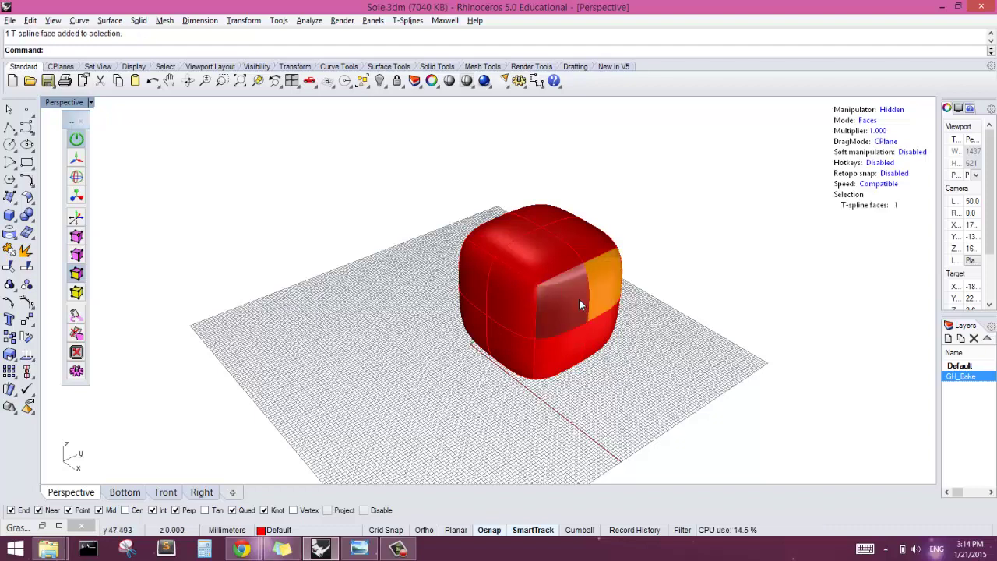
{"action": "left_click", "coordinate": [579, 299]}
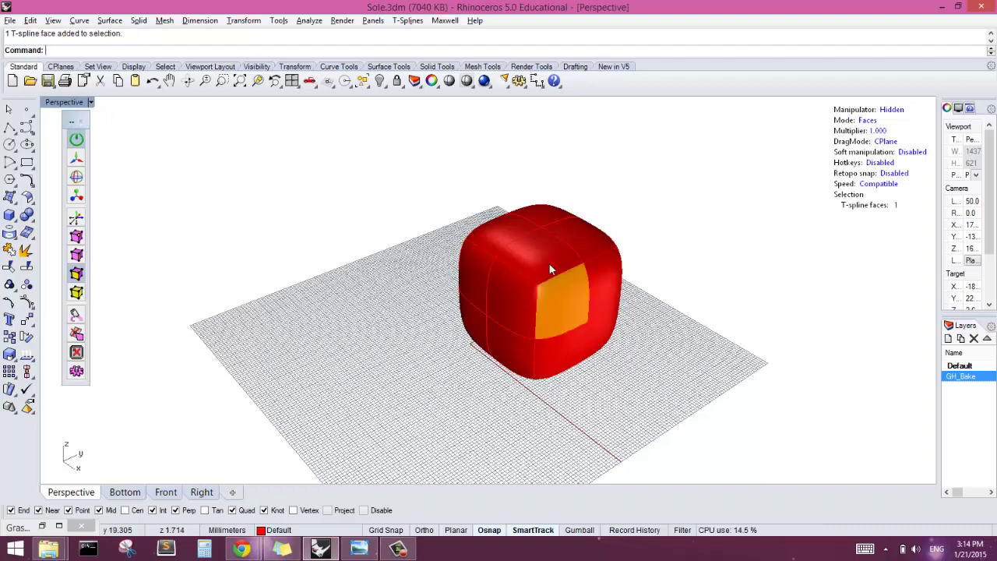
{"action": "left_click", "coordinate": [606, 290], "text": "shift"}
{"action": "left_click", "coordinate": [578, 351], "text": "shift"}
{"action": "left_click", "coordinate": [602, 339], "text": "shift"}
{"action": "right_click_drag", "start_coordinate": [489, 340], "coordinate": [283, 373]}
{"action": "left_click", "coordinate": [201, 491]}
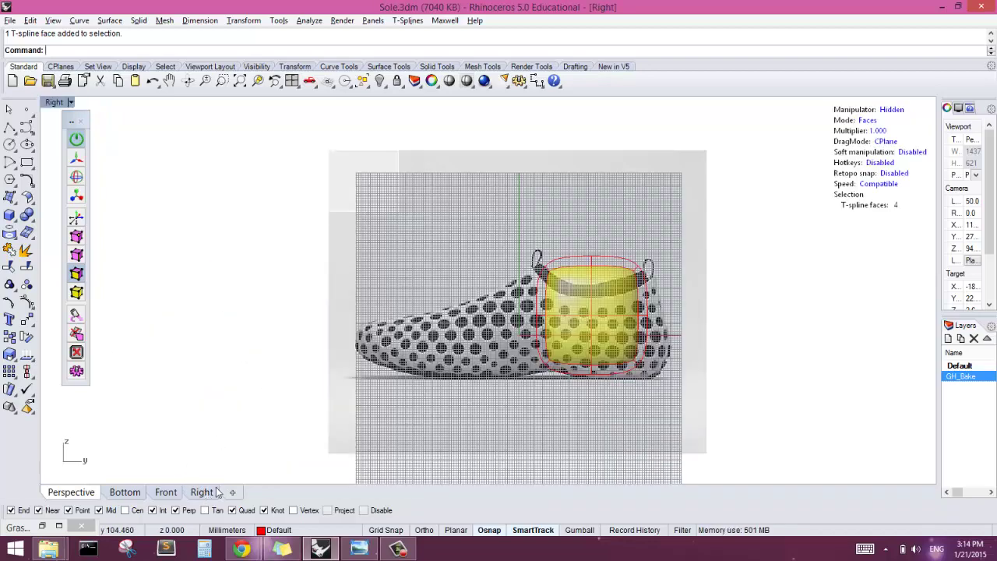
Select the four T-spline faces on the box's end that points toward the toe.
{"action": "left_click", "coordinate": [541, 307]}
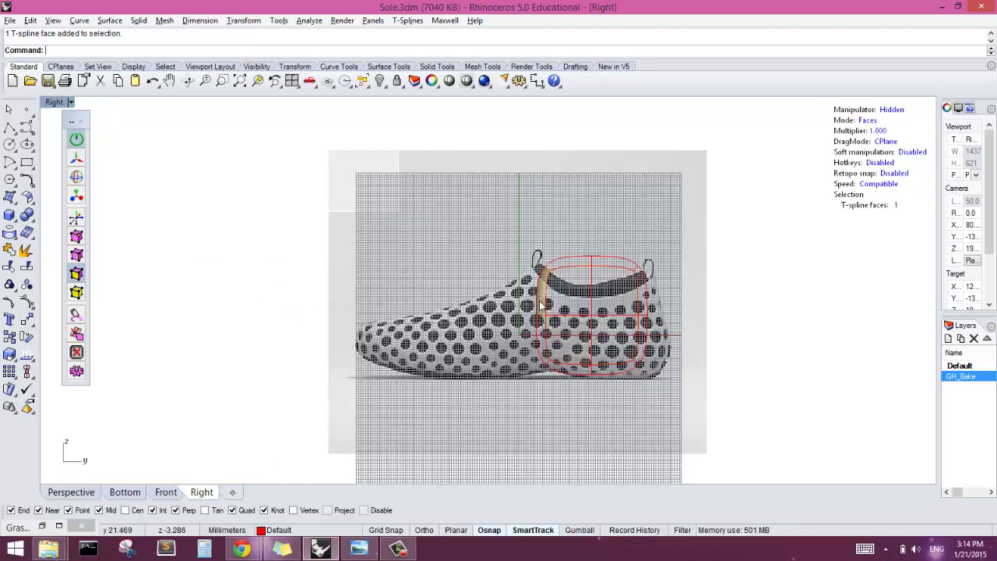
{"action": "left_click", "coordinate": [540, 334], "text": "shift"}
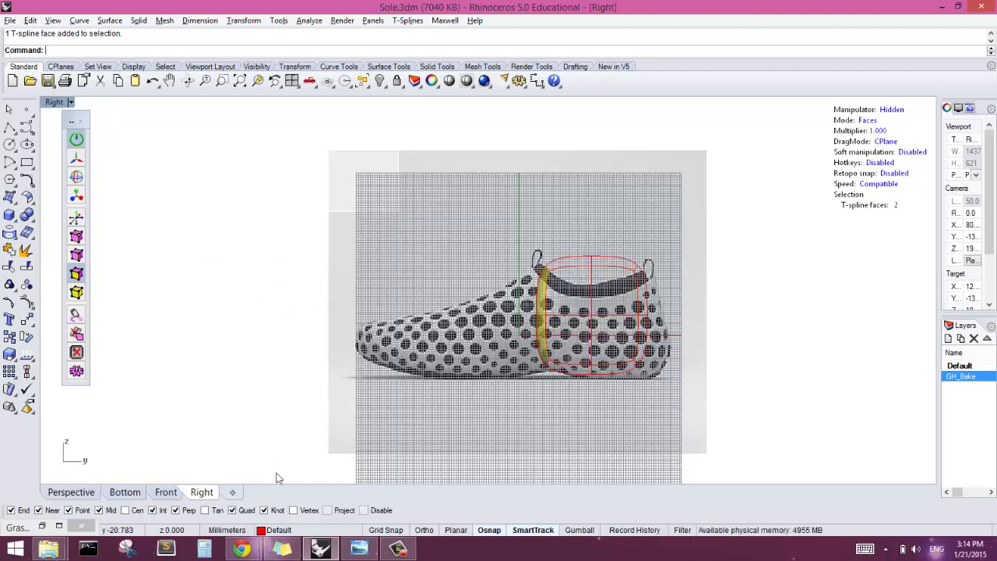
{"action": "left_click", "coordinate": [71, 491]}
{"action": "right_click_drag", "start_coordinate": [584, 312], "coordinate": [566, 214]}
{"action": "left_click", "coordinate": [488, 262], "text": "shift"}
{"action": "left_click", "coordinate": [498, 311], "text": "shift"}
{"action": "scroll", "coordinate": [566, 213], "scroll_direction": "up", "scroll_amount": 3}
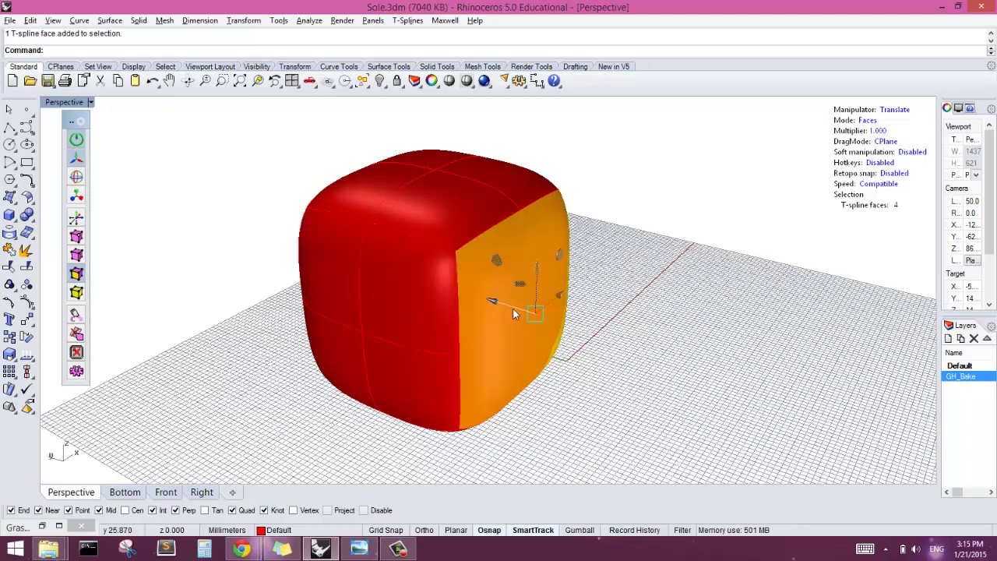
Move the selected end faces forward along the shoe's length until they reach the toe tip of the reference image.
{"action": "left_click_drag", "start_coordinate": [514, 314], "coordinate": [731, 382]}
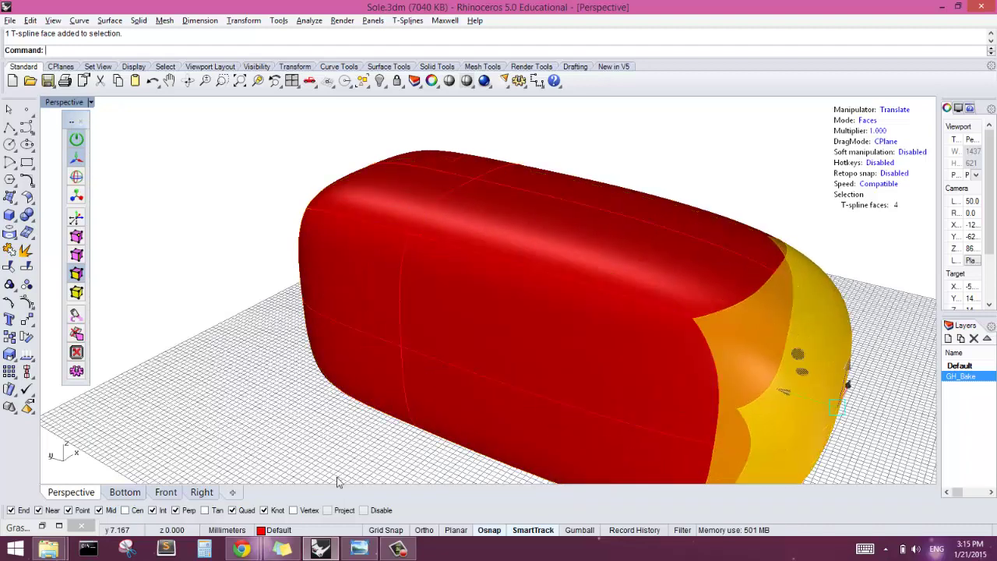
{"action": "scroll", "coordinate": [378, 226], "scroll_direction": "down", "scroll_amount": 3}
{"action": "right_click_drag", "start_coordinate": [418, 327], "coordinate": [499, 160]}
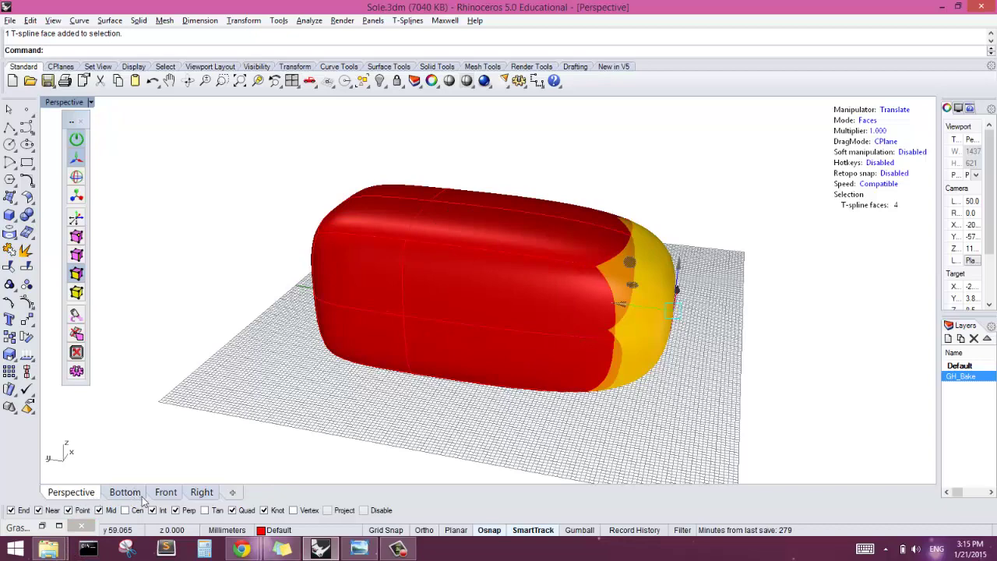
{"action": "left_click", "coordinate": [201, 493]}
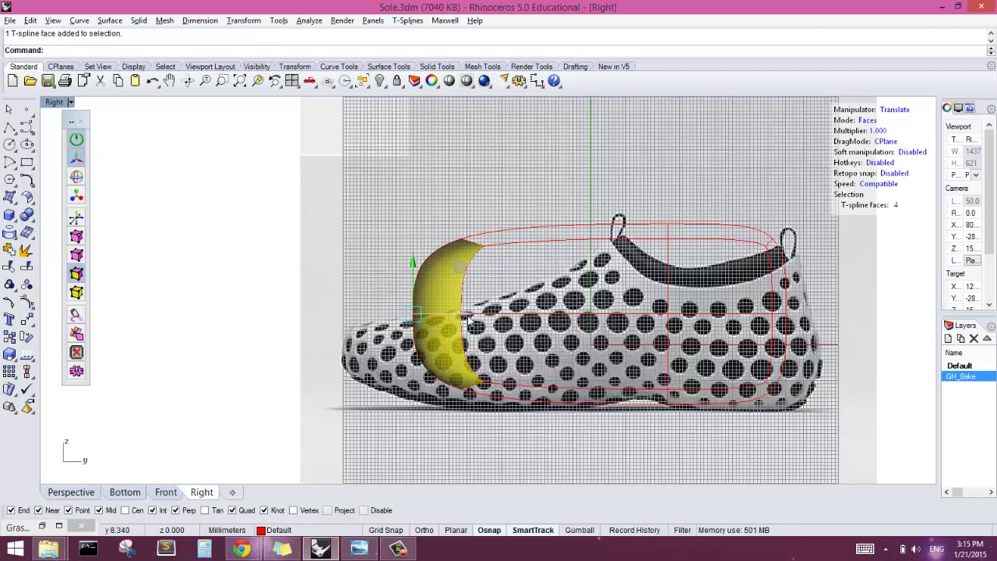
{"action": "left_click_drag", "start_coordinate": [469, 320], "coordinate": [396, 320]}
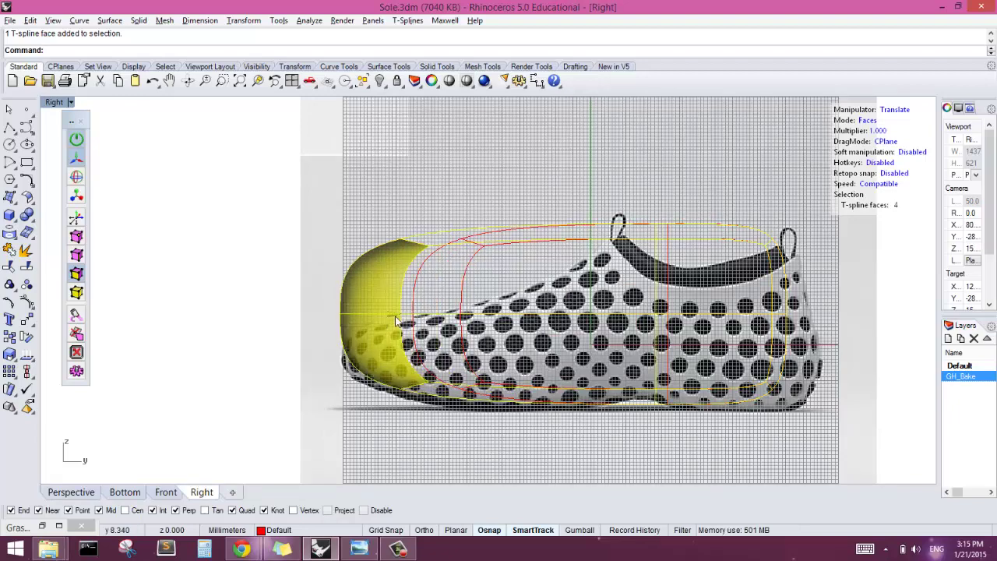
Use tsInsertPoint with Simple insertion to begin a crosswise row of points on the side and top edges of the box's front half.
{"action": "left_click", "coordinate": [456, 238]}
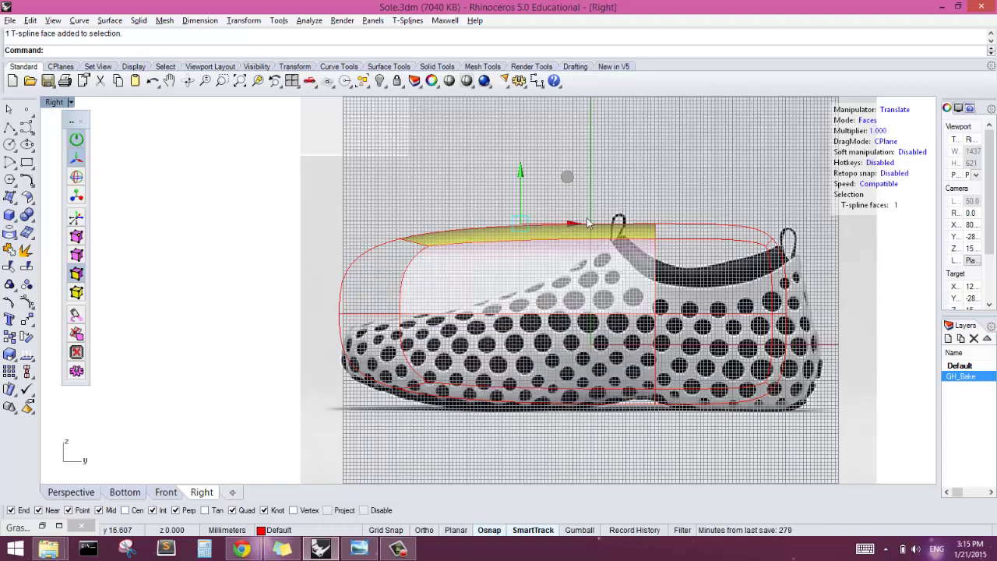
{"action": "left_click", "coordinate": [75, 492]}
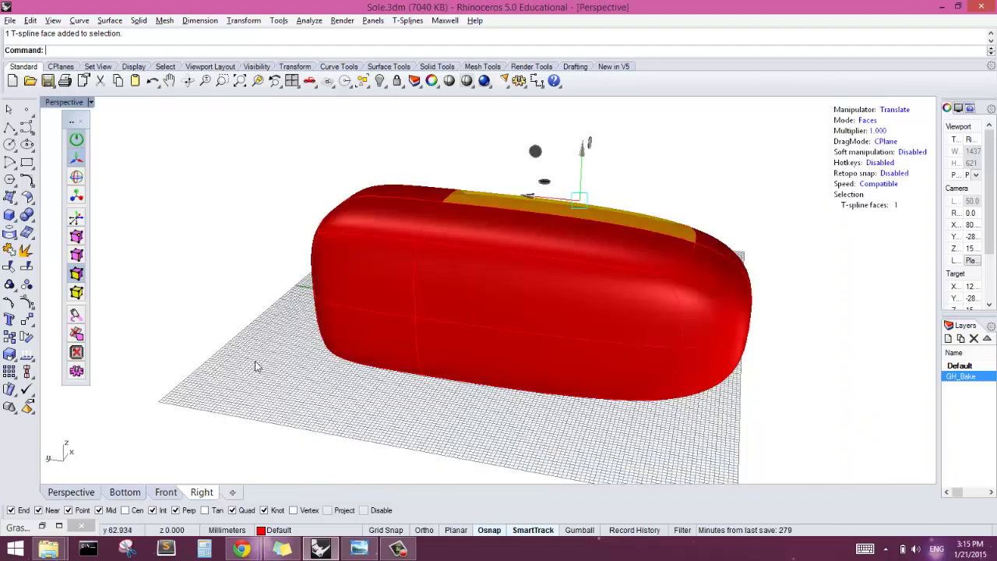
{"action": "right_click_drag", "start_coordinate": [272, 336], "coordinate": [863, 304]}
{"action": "type", "text": "TsIns"}
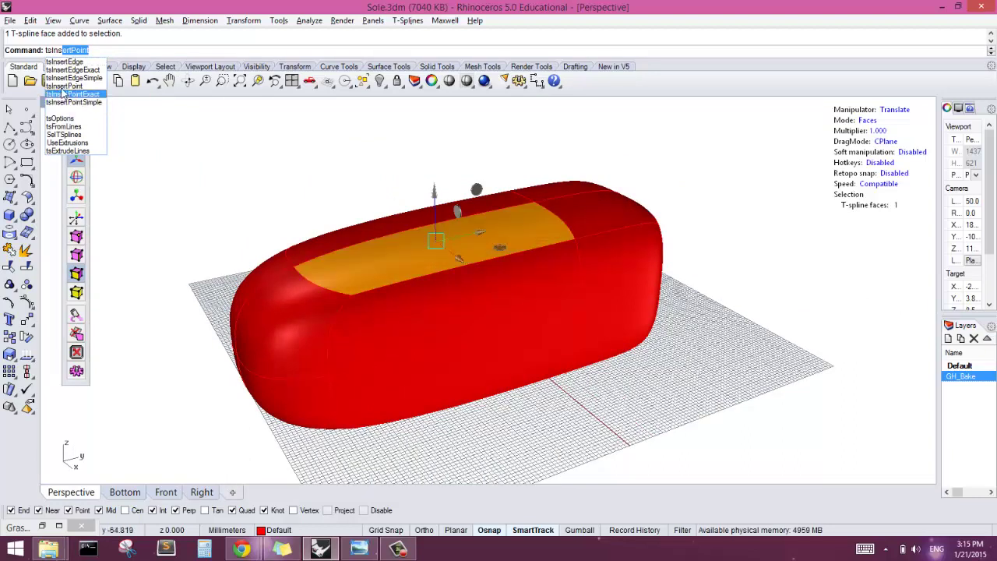
{"action": "left_click", "coordinate": [64, 87]}
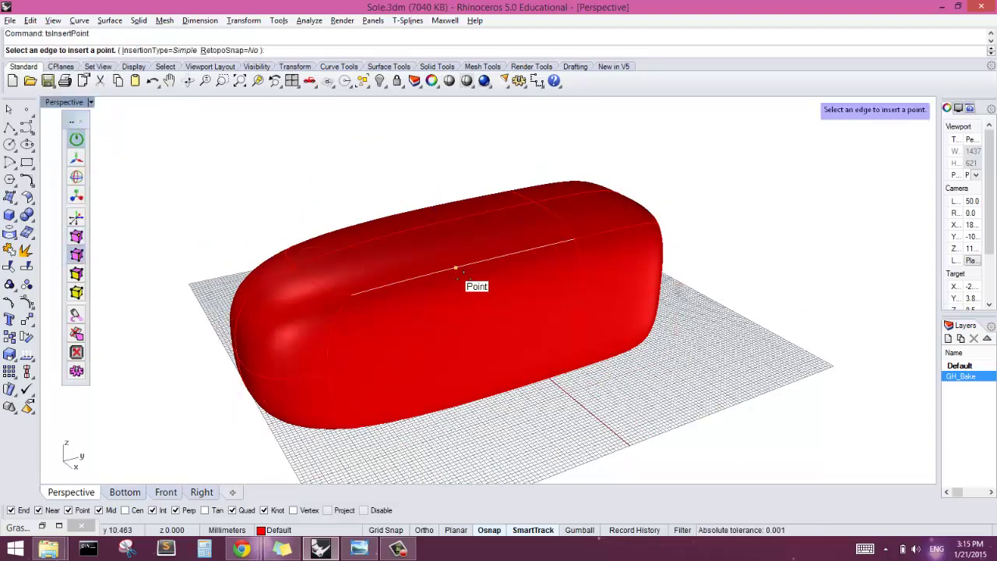
{"action": "right_click_drag", "start_coordinate": [457, 287], "coordinate": [387, 257]}
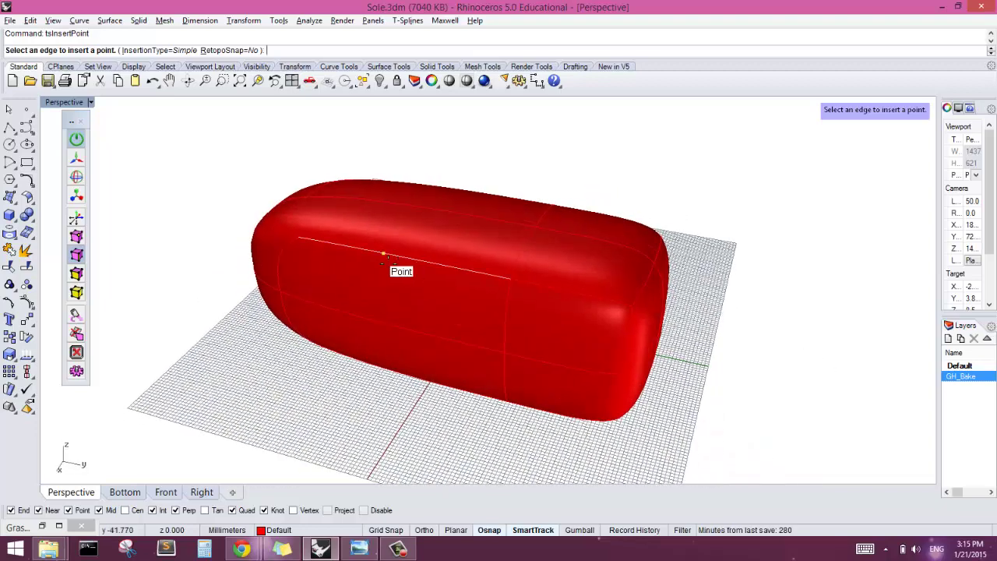
{"action": "left_click", "coordinate": [384, 253]}
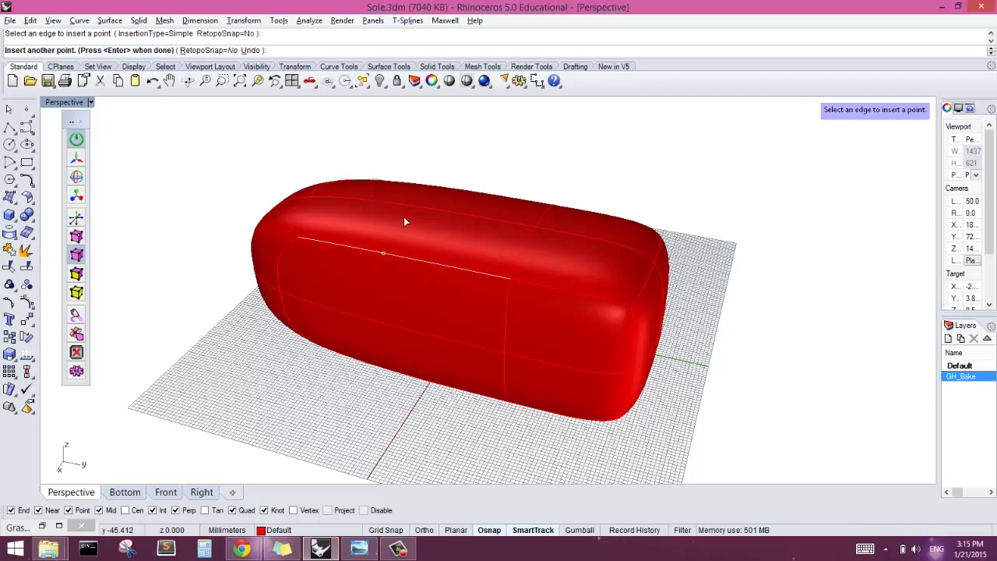
{"action": "left_click", "coordinate": [410, 206]}
{"action": "right_click_drag", "start_coordinate": [537, 207], "coordinate": [220, 222]}
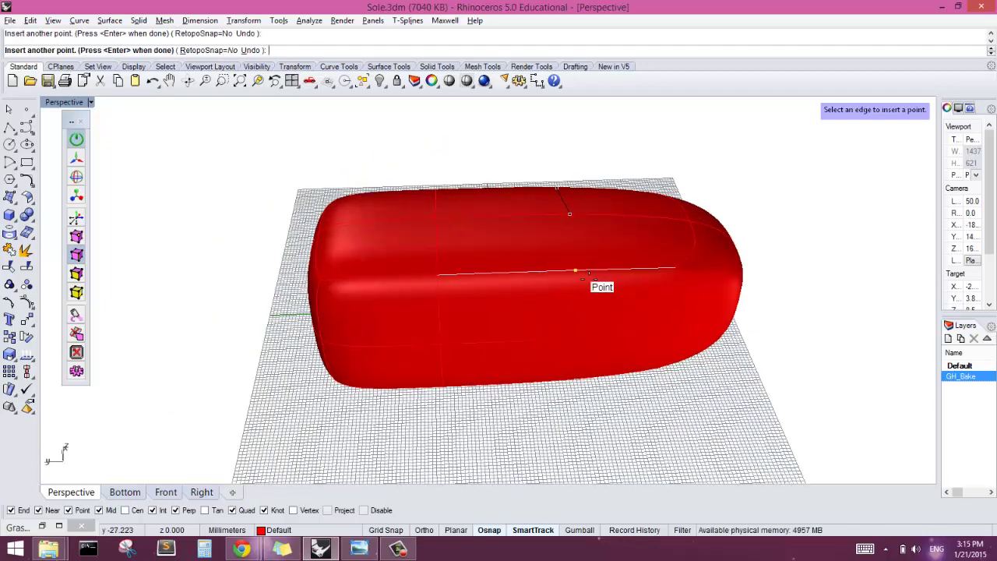
Continue the inserted points around the opposite side and underside of the box to complete the new edge loop.
{"action": "left_click", "coordinate": [584, 374]}
{"action": "right_click_drag", "start_coordinate": [577, 385], "coordinate": [506, 199]}
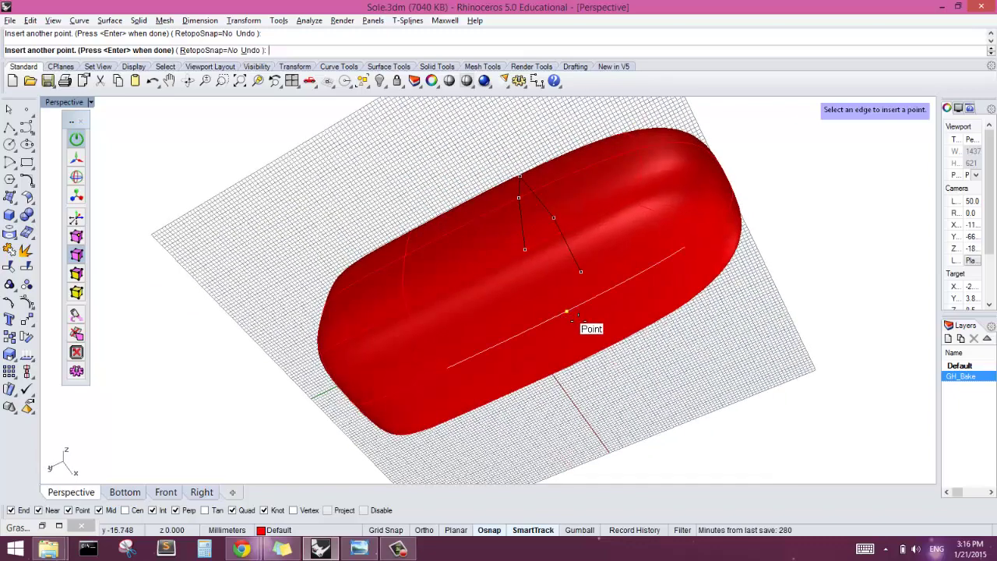
{"action": "right_click_drag", "start_coordinate": [594, 349], "coordinate": [419, 381]}
{"action": "left_click", "coordinate": [441, 343]}
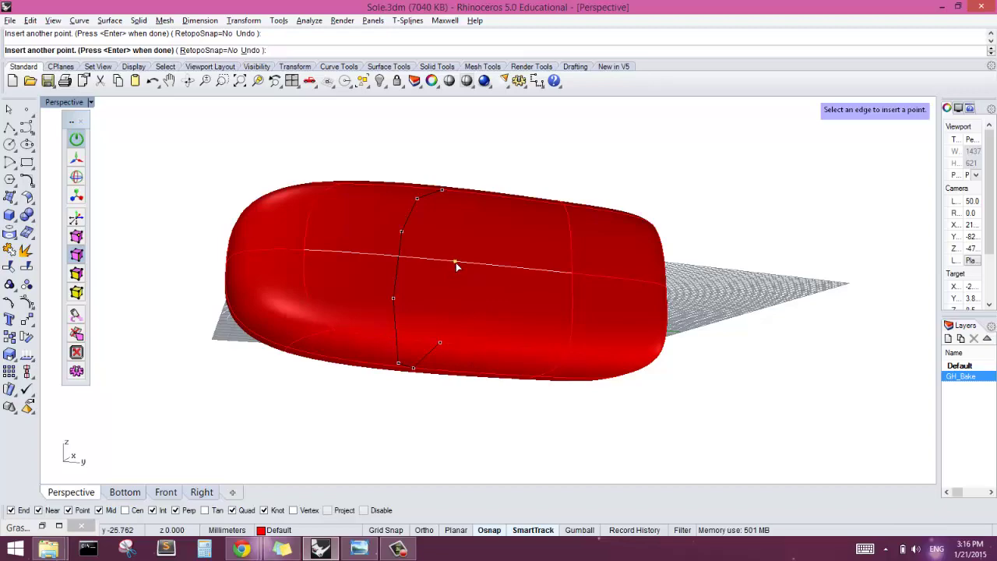
{"action": "left_click", "coordinate": [453, 250]}
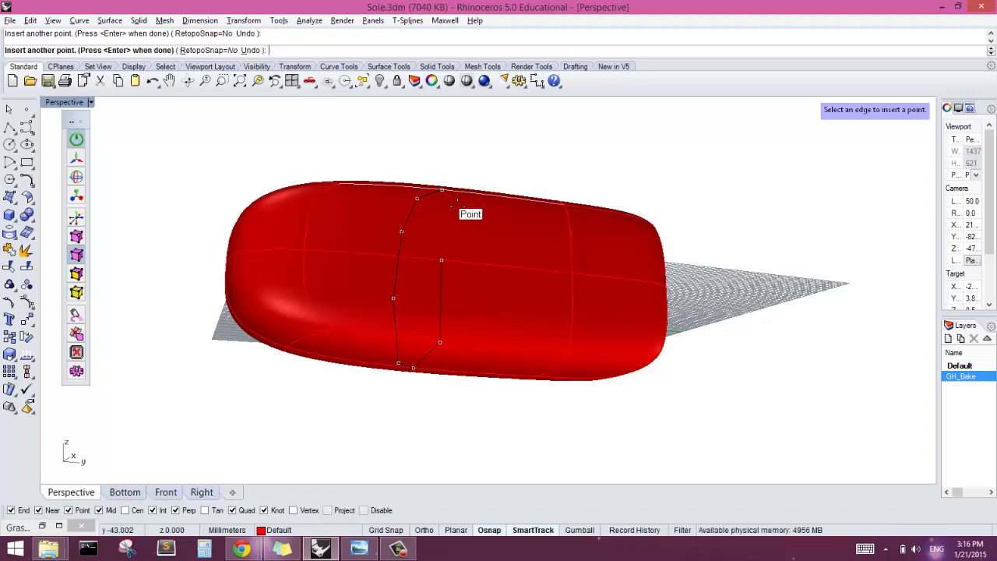
{"action": "right_click_drag", "start_coordinate": [467, 231], "coordinate": [489, 374]}
{"action": "right_click_drag", "start_coordinate": [543, 356], "coordinate": [617, 354]}
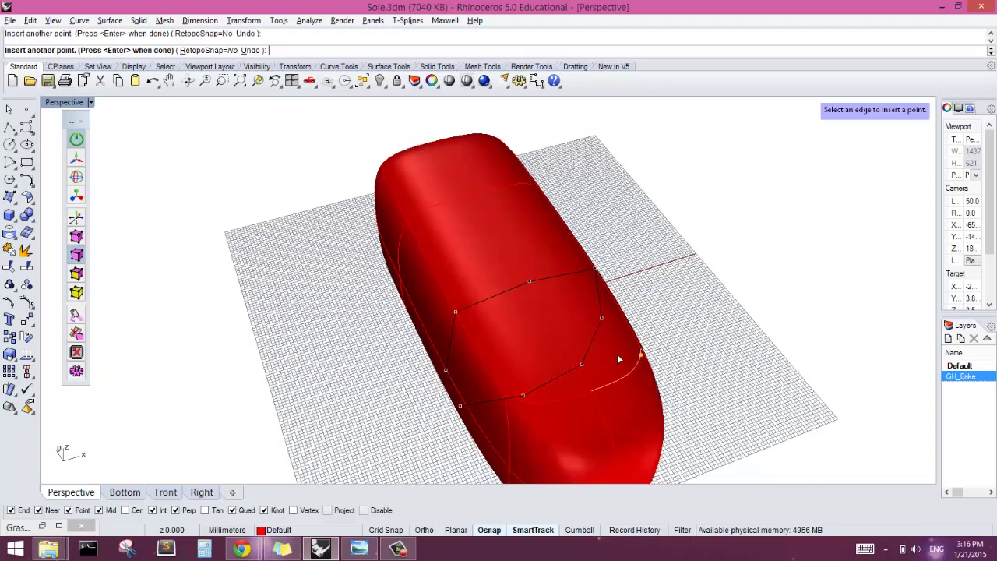
{"action": "key", "text": "Return"}
Select the two top faces nearest the toe and lower them toward the shoe's upper profile in the Right view.
{"action": "right_click_drag", "start_coordinate": [527, 325], "coordinate": [337, 278]}
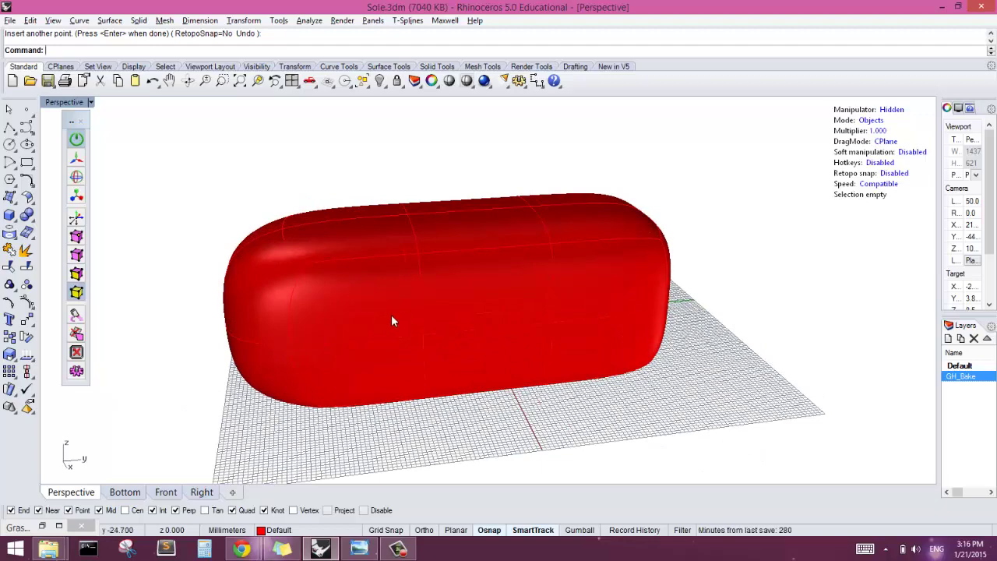
{"action": "right_click_drag", "start_coordinate": [394, 319], "coordinate": [361, 236]}
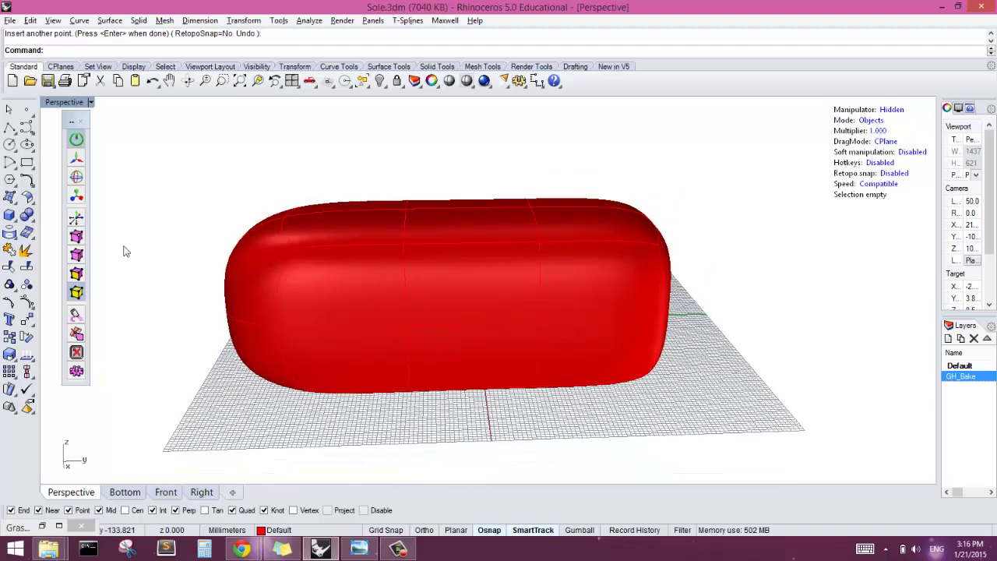
{"action": "left_click", "coordinate": [329, 229]}
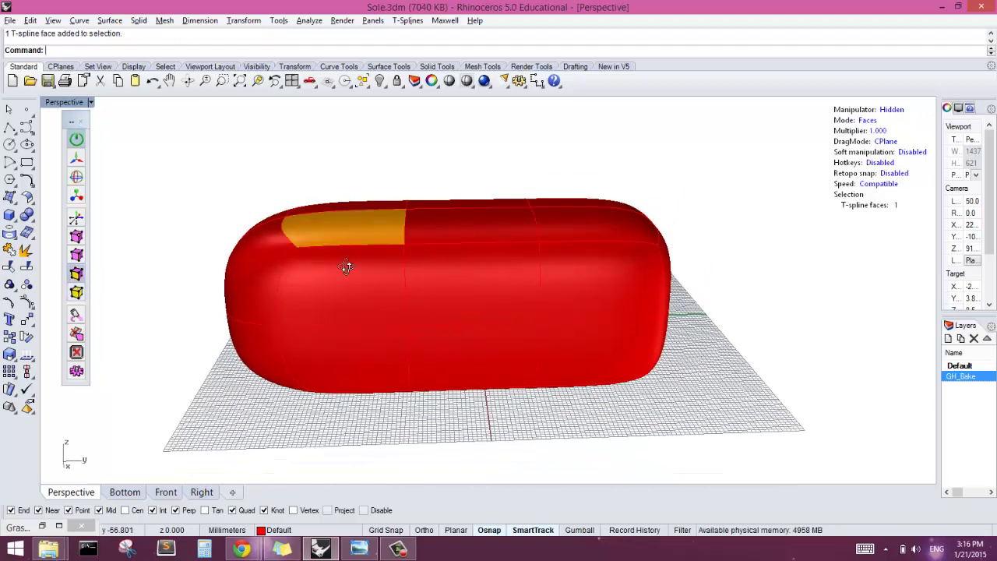
{"action": "right_click_drag", "start_coordinate": [345, 270], "coordinate": [348, 255]}
{"action": "left_click", "coordinate": [347, 255], "text": "shift"}
{"action": "right_click_drag", "start_coordinate": [345, 307], "coordinate": [124, 218]}
{"action": "left_click", "coordinate": [75, 161]}
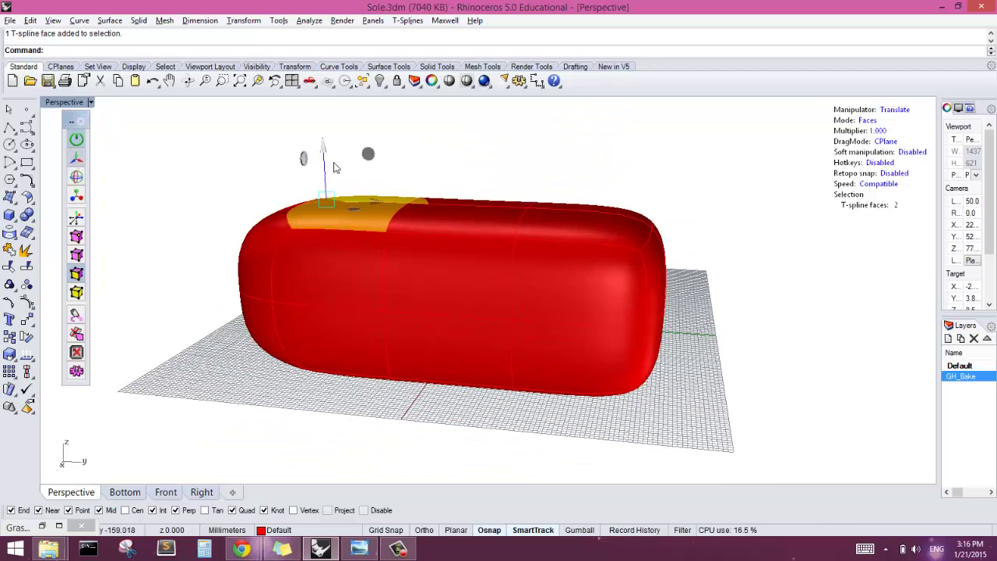
{"action": "left_click", "coordinate": [201, 492]}
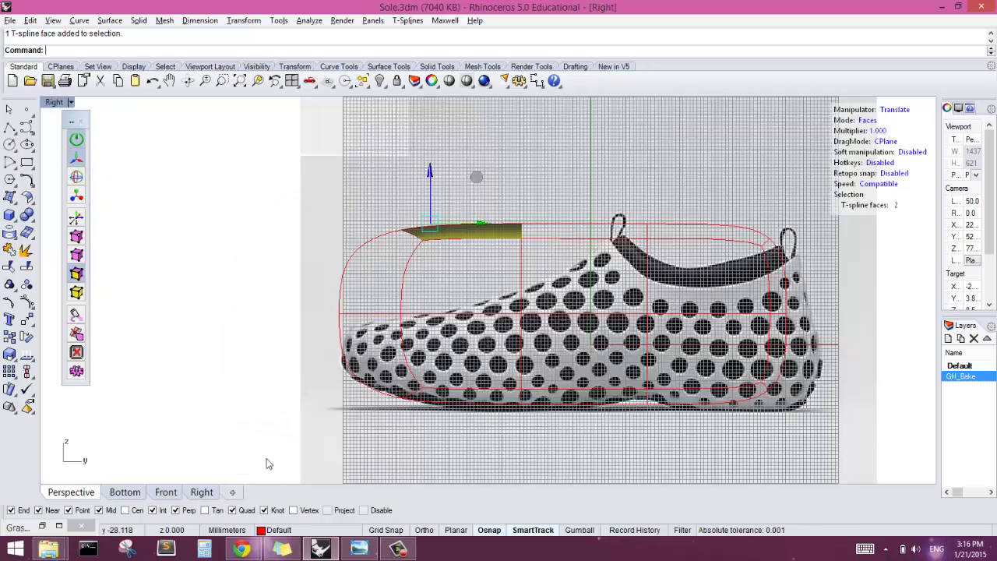
{"action": "left_click_drag", "start_coordinate": [430, 173], "coordinate": [430, 242]}
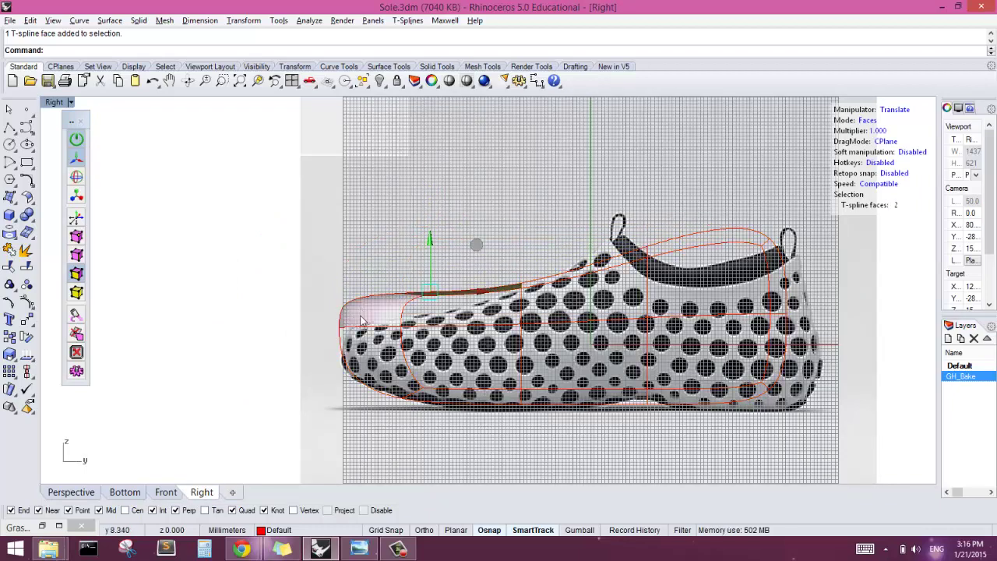
Select the two upper faces at the toe end, lower them slightly in perspective, and clear the selection.
{"action": "left_click", "coordinate": [361, 320]}
{"action": "left_click", "coordinate": [72, 493]}
{"action": "right_click_drag", "start_coordinate": [568, 311], "coordinate": [378, 342]}
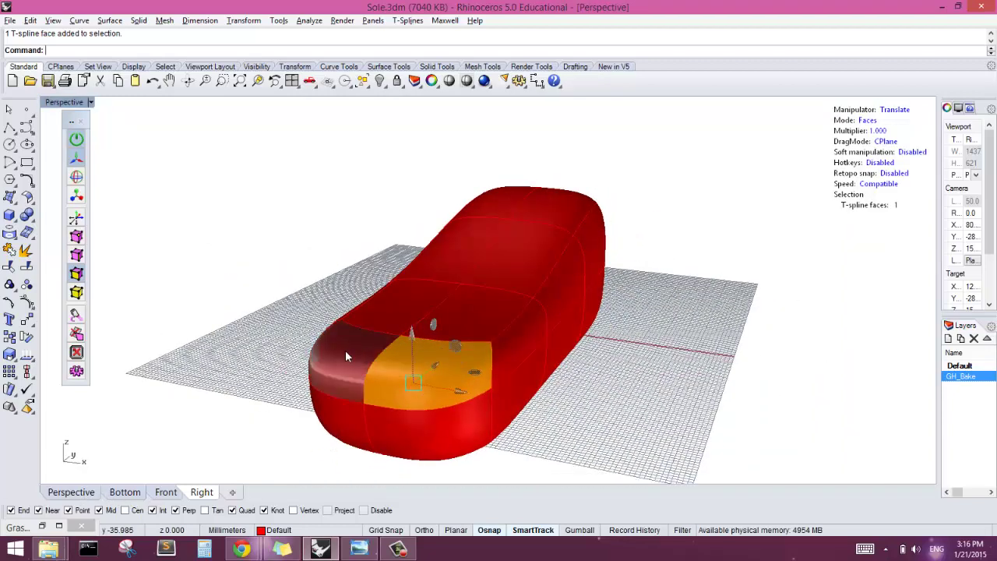
{"action": "left_click", "coordinate": [345, 349], "text": "shift"}
{"action": "left_click_drag", "start_coordinate": [360, 328], "coordinate": [360, 341]}
{"action": "left_click", "coordinate": [297, 321]}
Delete the two top faces at the heel end to open the shoe's ankle hole.
{"action": "right_click_drag", "start_coordinate": [540, 383], "coordinate": [483, 366]}
{"action": "right_click_drag", "start_coordinate": [502, 293], "coordinate": [623, 265]}
{"action": "right_click_drag", "start_coordinate": [579, 289], "coordinate": [652, 280]}
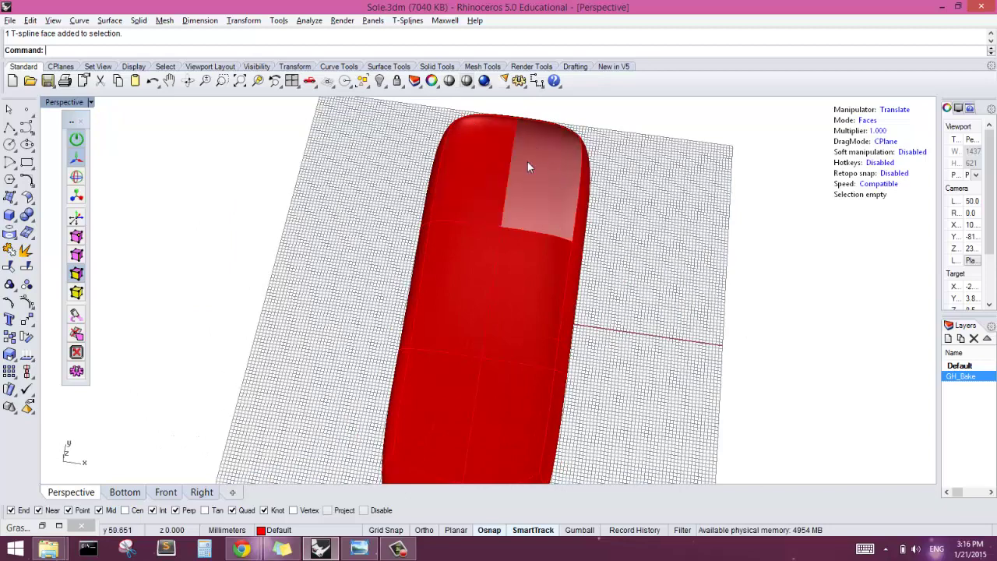
{"action": "right_click_drag", "start_coordinate": [531, 181], "coordinate": [593, 271]}
{"action": "left_click", "coordinate": [598, 274]}
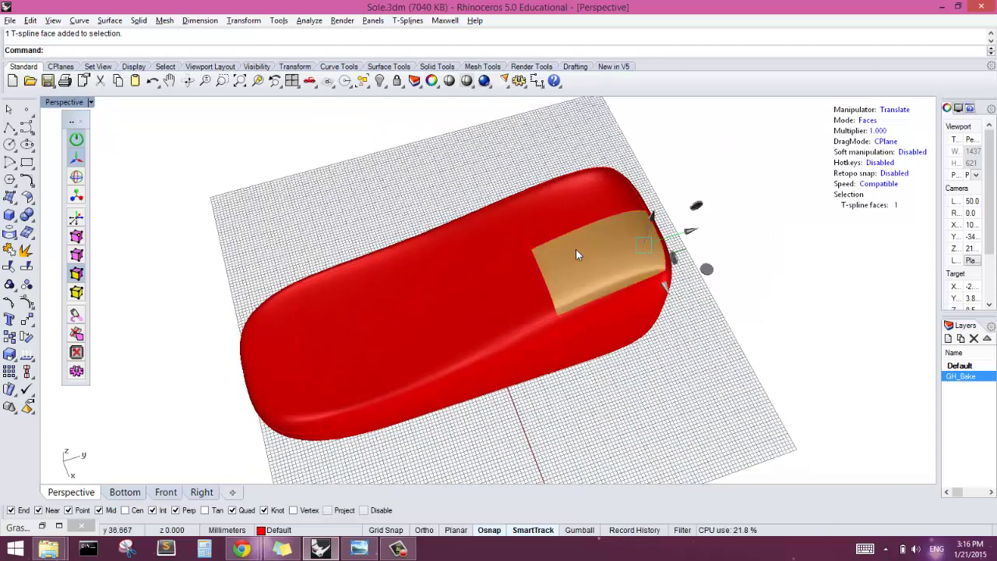
{"action": "left_click", "coordinate": [583, 214], "text": "shift"}
{"action": "key", "text": "Delete"}
{"action": "right_click_drag", "start_coordinate": [631, 284], "coordinate": [480, 299]}
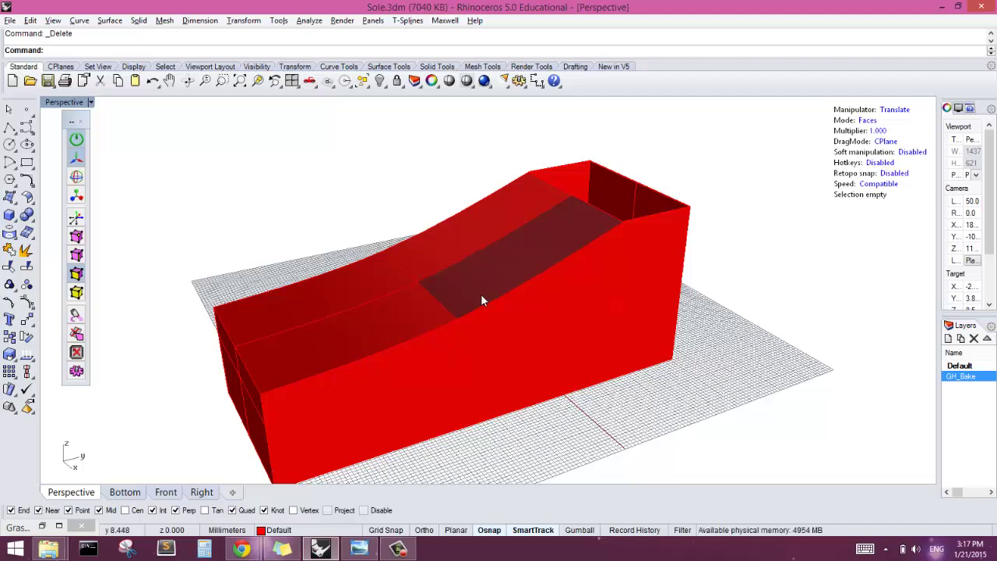
{"action": "right_click_drag", "start_coordinate": [490, 258], "coordinate": [443, 385]}
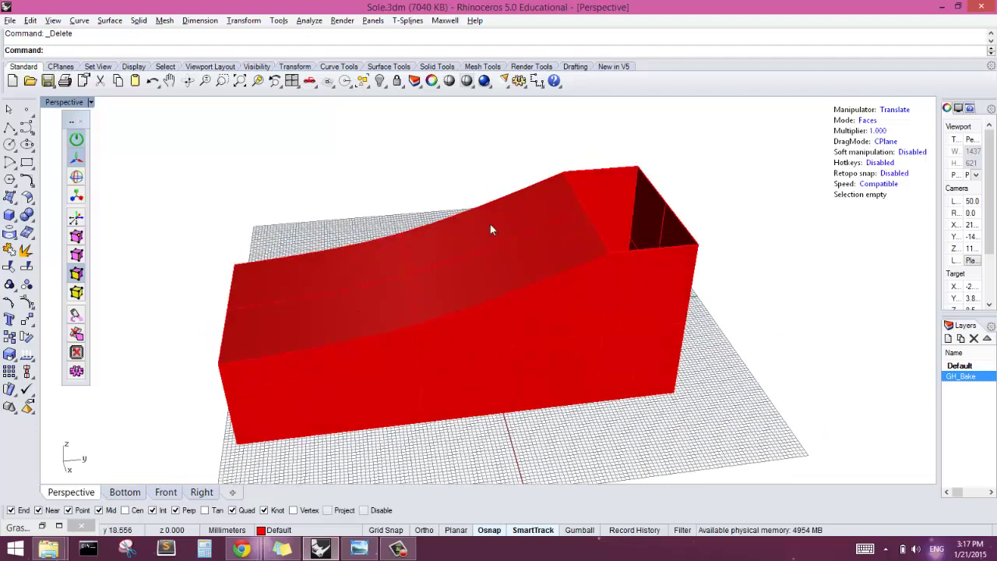
{"action": "left_click", "coordinate": [410, 550]}
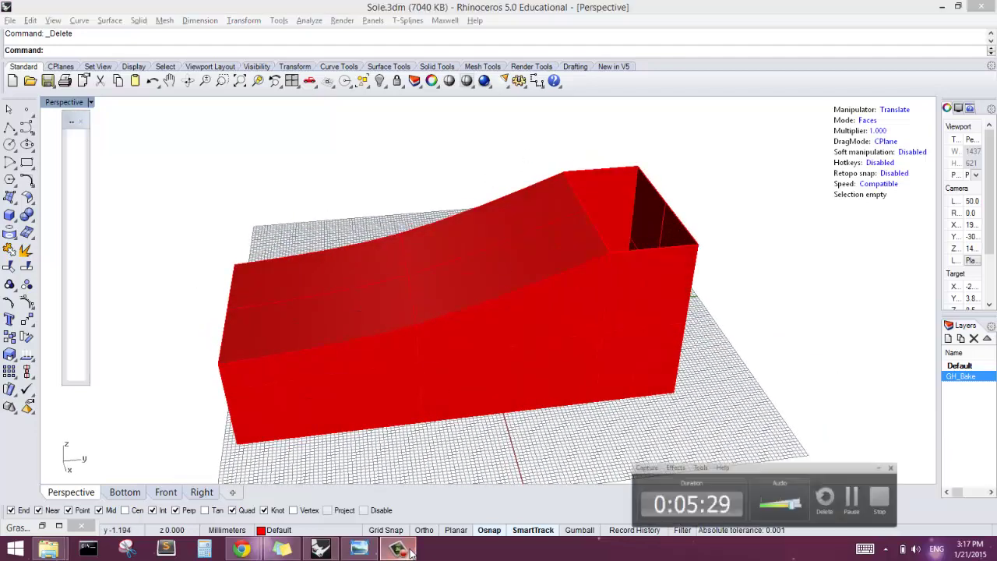
Insert a closed loop of T-spline points across the instep and around the sides and heel below the ankle opening.
{"action": "right_click_drag", "start_coordinate": [531, 204], "coordinate": [233, 218]}
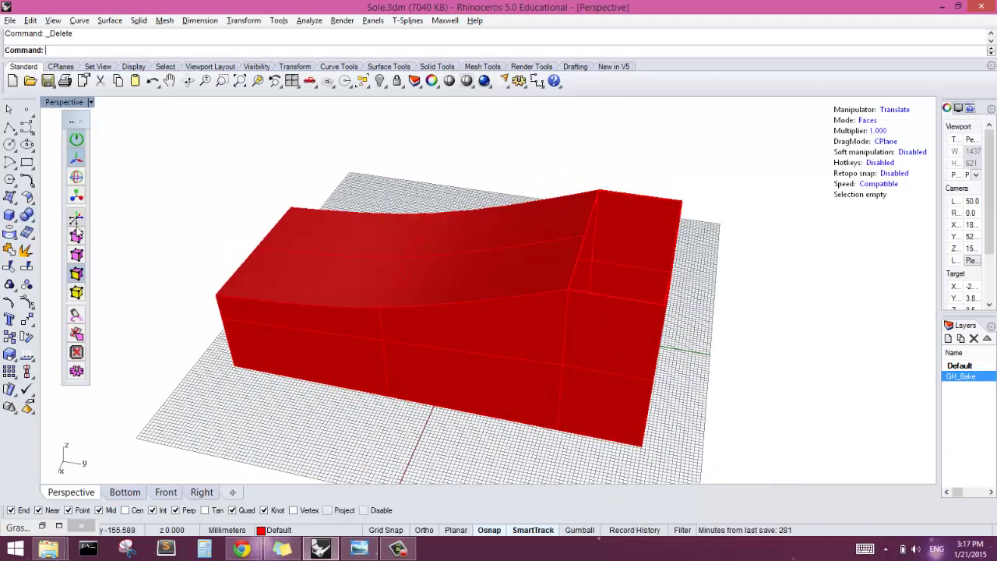
{"action": "type", "text": "tsIn"}
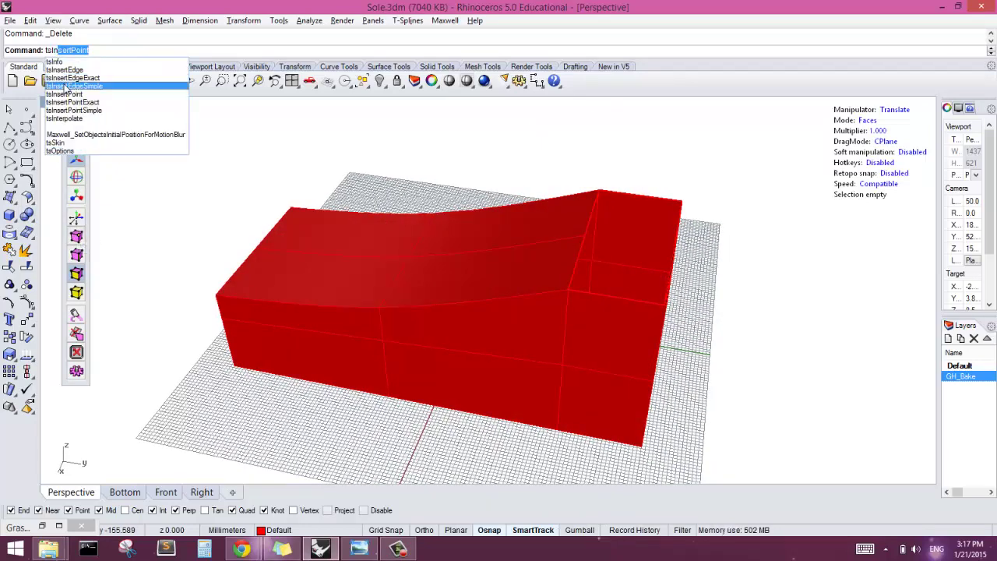
{"action": "left_click", "coordinate": [87, 92]}
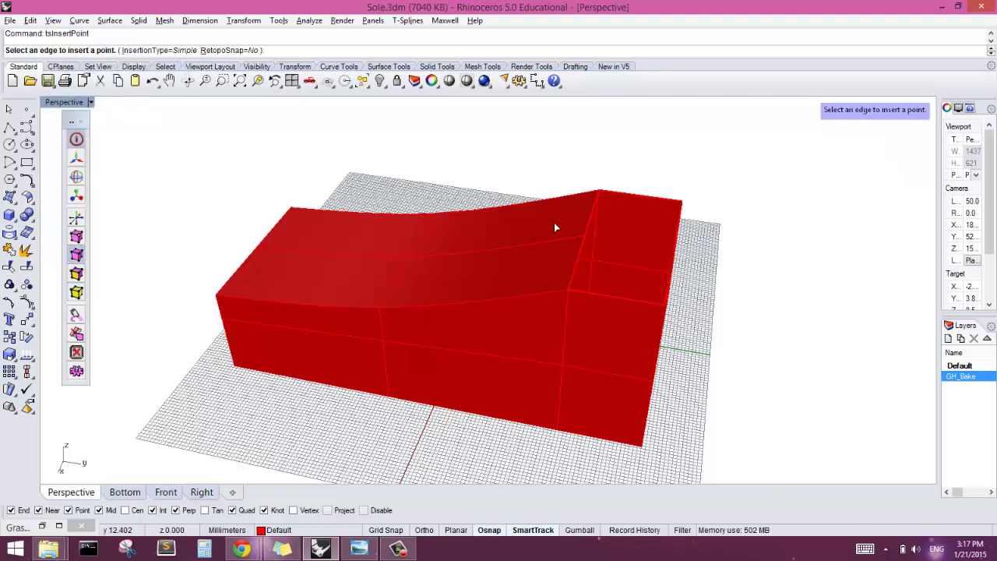
{"action": "mouse_move", "coordinate": [509, 272]}
{"action": "right_mouse_down"}
{"action": "mouse_move", "coordinate": [536, 267]}
{"action": "mouse_move", "coordinate": [536, 282]}
{"action": "mouse_move", "coordinate": [527, 274]}
{"action": "right_mouse_up"}
{"action": "left_click", "coordinate": [496, 253]}
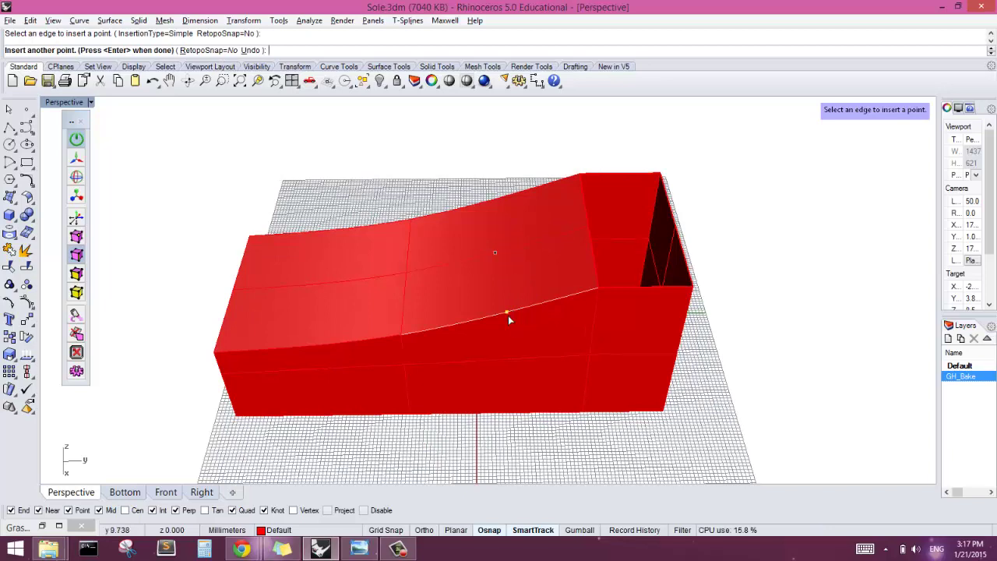
{"action": "left_click", "coordinate": [507, 312]}
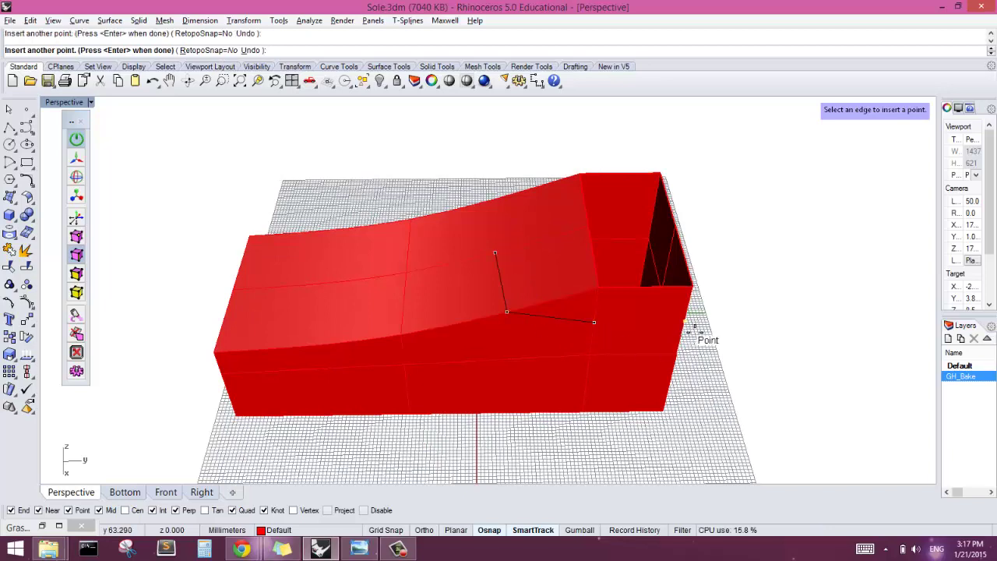
{"action": "left_click", "coordinate": [687, 326]}
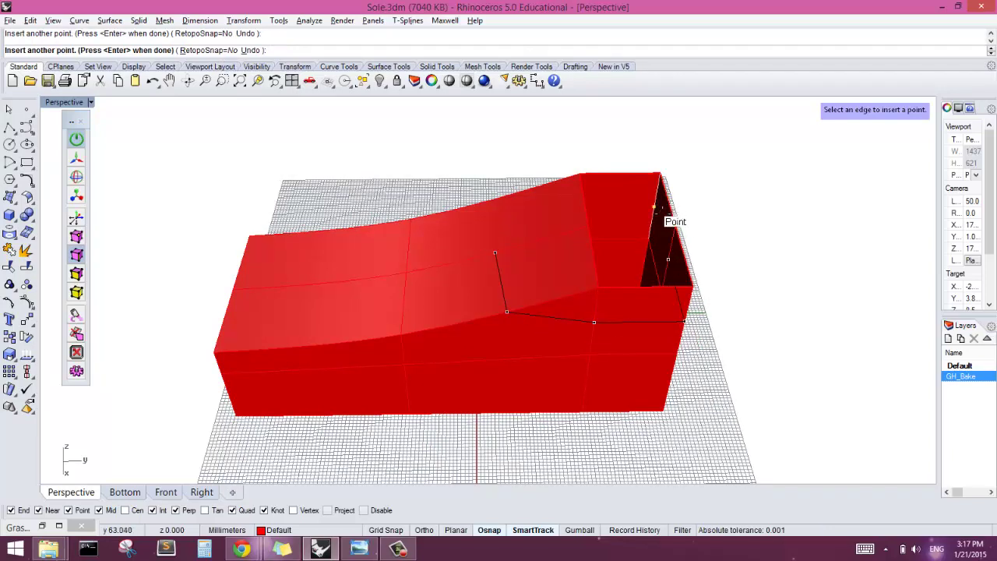
{"action": "right_click_drag", "start_coordinate": [588, 203], "coordinate": [585, 264]}
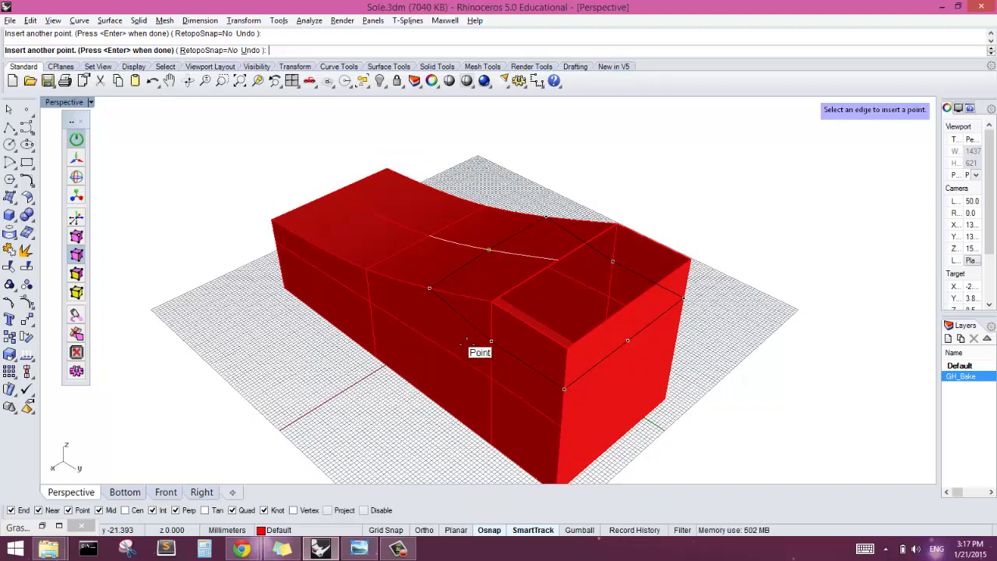
{"action": "key", "text": "Return"}
Delete the upper side edge between the new instep edge and the ankle opening on one side of the shoe.
{"action": "right_click_drag", "start_coordinate": [521, 334], "coordinate": [556, 299]}
{"action": "scroll", "coordinate": [556, 304], "scroll_direction": "up", "scroll_amount": 3}
{"action": "scroll", "coordinate": [480, 289], "scroll_direction": "down", "scroll_amount": 5}
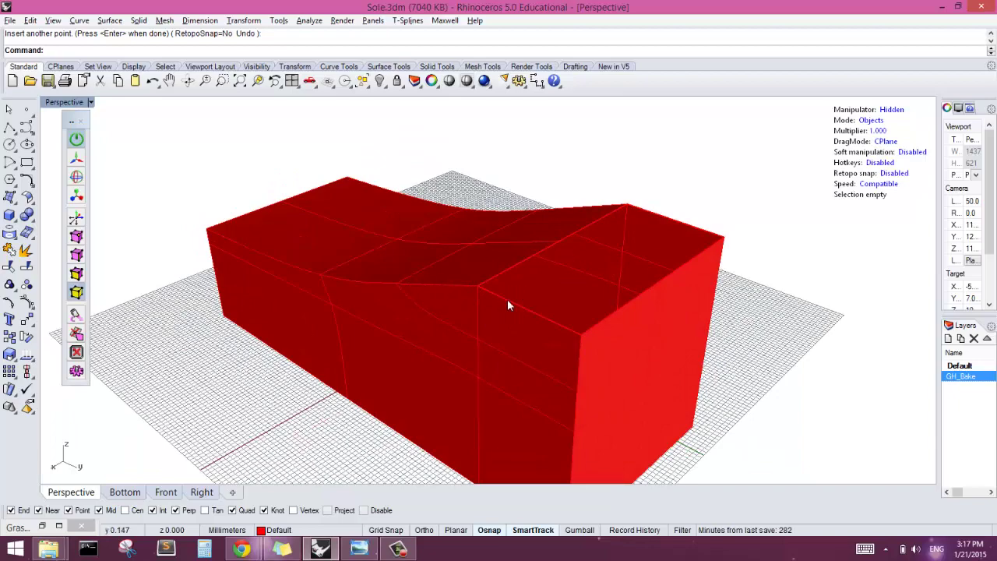
{"action": "right_click_drag", "start_coordinate": [515, 311], "coordinate": [547, 349]}
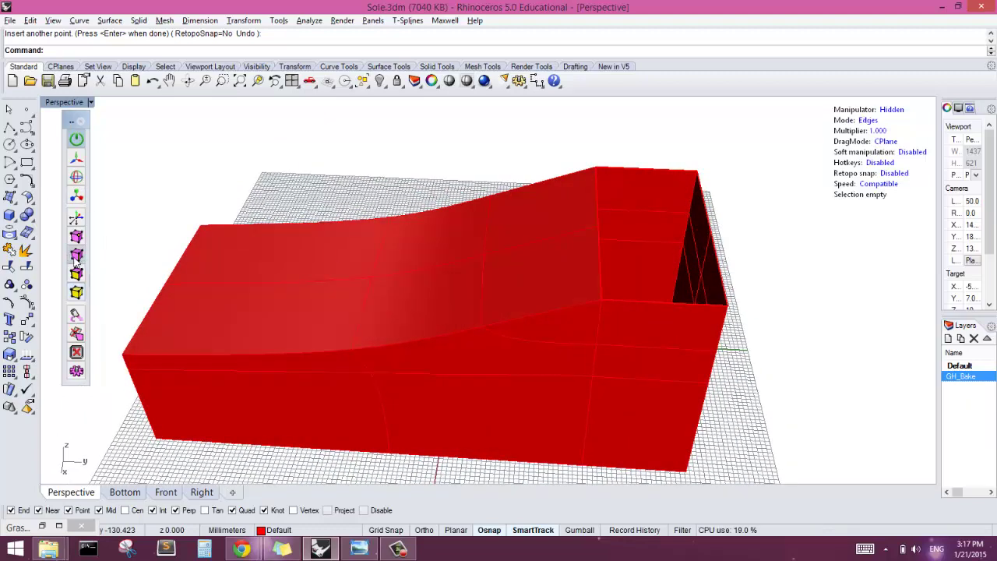
{"action": "left_click", "coordinate": [522, 322]}
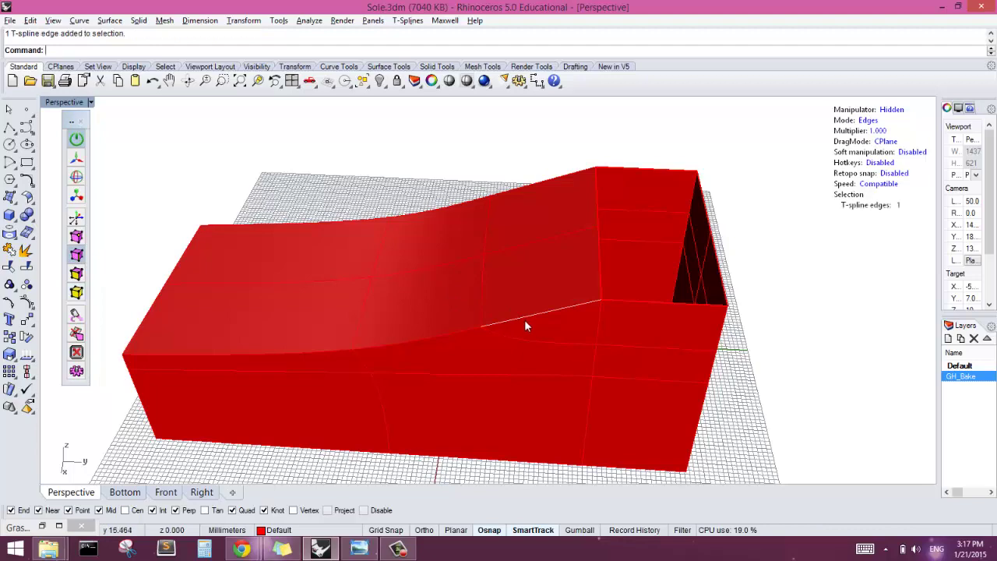
{"action": "key", "text": "Delete"}
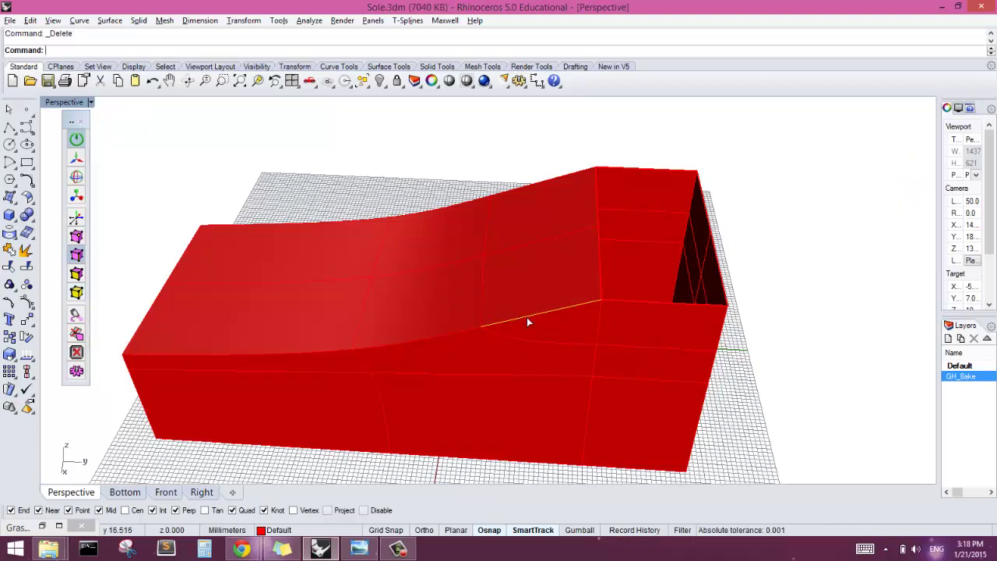
Delete the matching upper edge between the instep and the ankle opening on the opposite side.
{"action": "right_click_drag", "start_coordinate": [531, 265], "coordinate": [589, 205]}
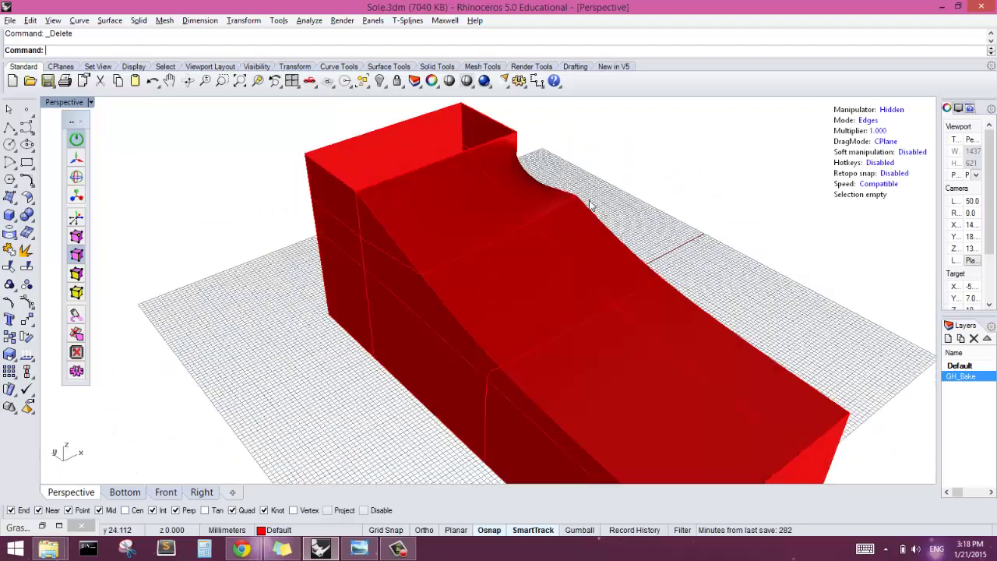
{"action": "mouse_move", "coordinate": [417, 255]}
{"action": "right_mouse_down"}
{"action": "mouse_move", "coordinate": [483, 269]}
{"action": "mouse_move", "coordinate": [422, 255]}
{"action": "right_mouse_up"}
{"action": "left_click", "coordinate": [421, 258]}
{"action": "key", "text": "Delete"}
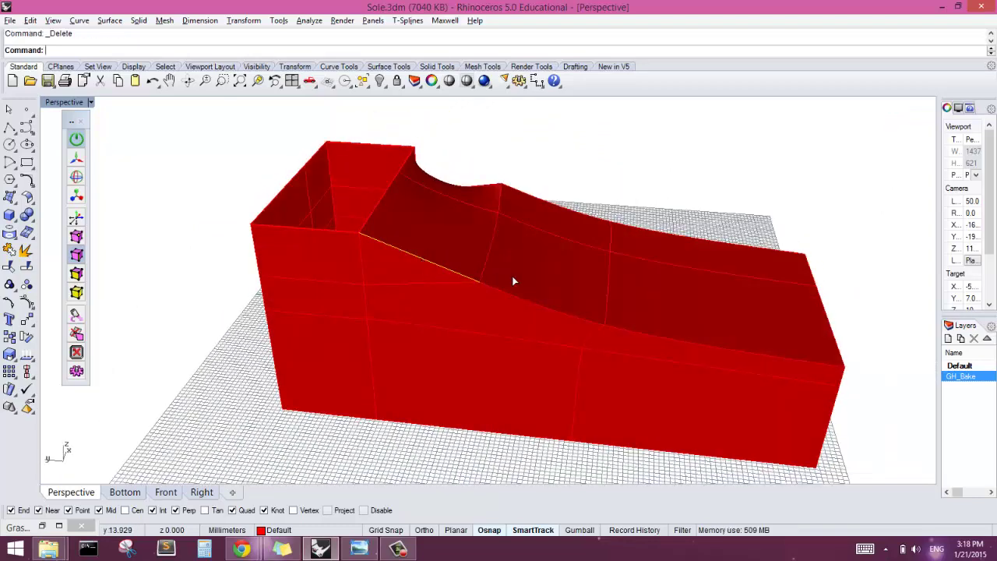
Switch the T-spline shoe from box to smooth display and view its side profile.
{"action": "key", "text": "Tab"}
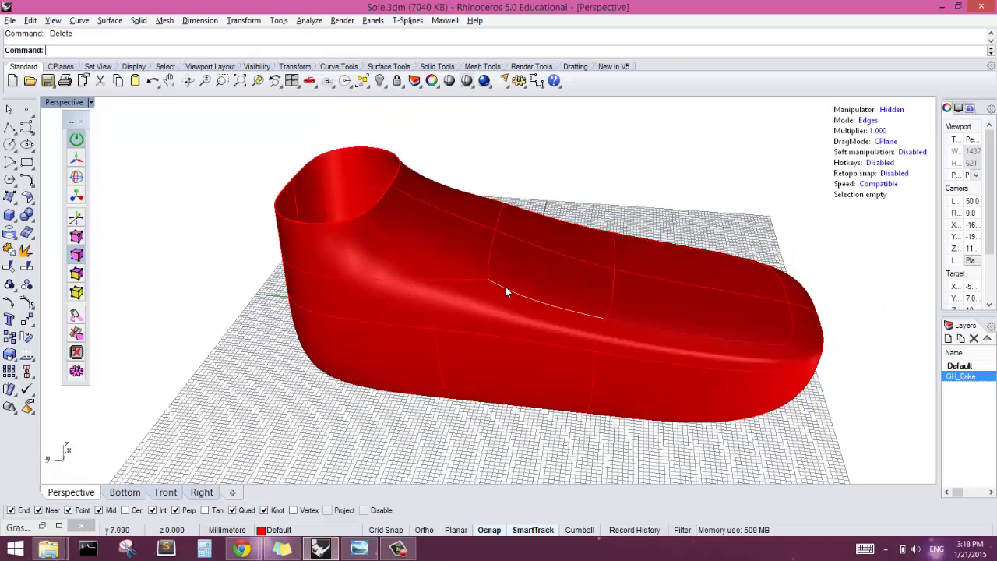
{"action": "right_click_drag", "start_coordinate": [508, 285], "coordinate": [450, 289]}
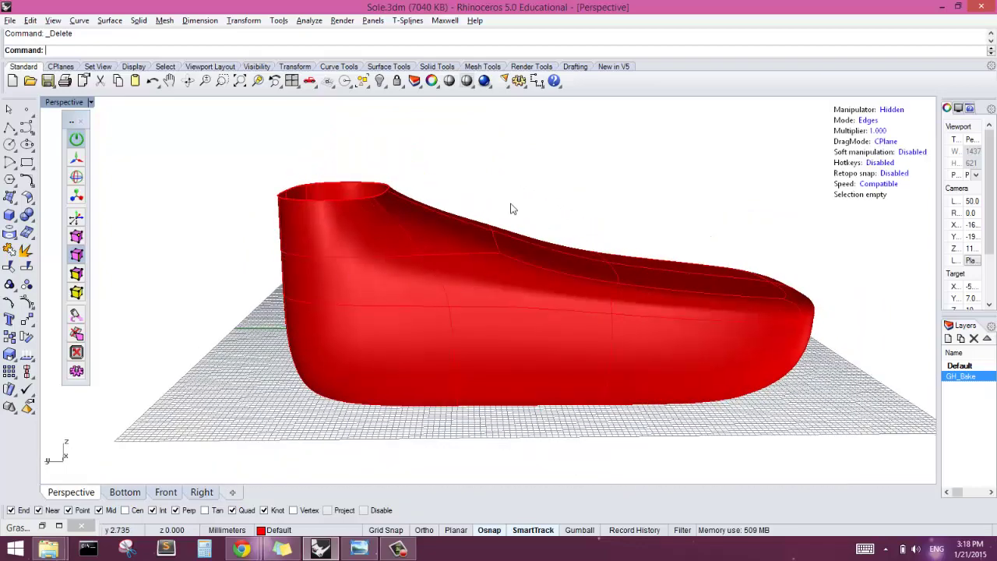
{"action": "mouse_move", "coordinate": [527, 225]}
{"action": "right_mouse_down"}
{"action": "mouse_move", "coordinate": [560, 367]}
{"action": "mouse_move", "coordinate": [472, 267]}
{"action": "mouse_move", "coordinate": [240, 257]}
{"action": "mouse_move", "coordinate": [216, 269]}
{"action": "mouse_move", "coordinate": [523, 234]}
{"action": "right_mouse_up"}
{"action": "right_click_drag", "start_coordinate": [596, 265], "coordinate": [546, 246]}
Select the six rim edges of the ankle opening and scale them wider along the shoe's length.
{"action": "left_click_drag", "start_coordinate": [566, 141], "coordinate": [724, 225]}
{"action": "right_click_drag", "start_coordinate": [593, 161], "coordinate": [659, 284]}
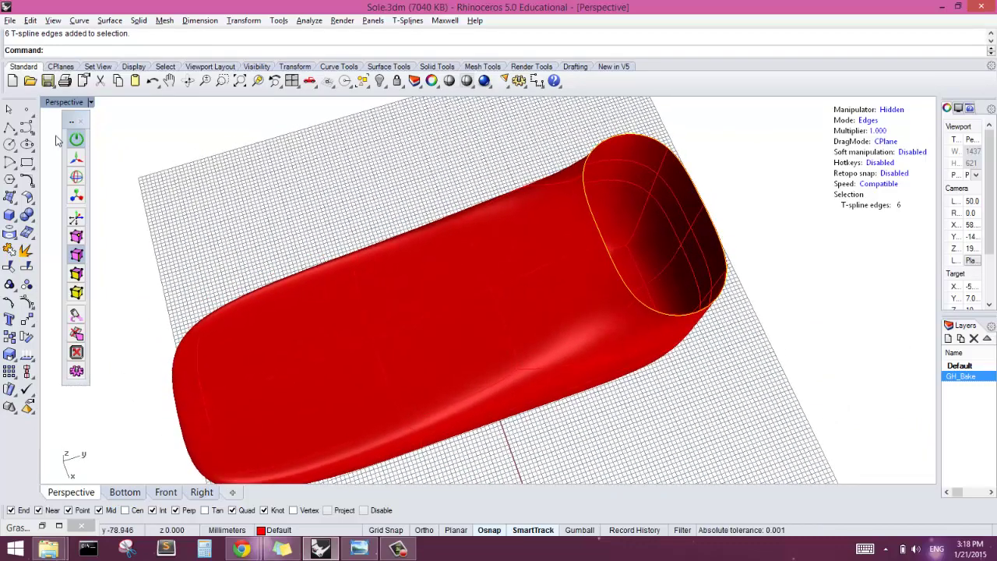
{"action": "left_click", "coordinate": [77, 199]}
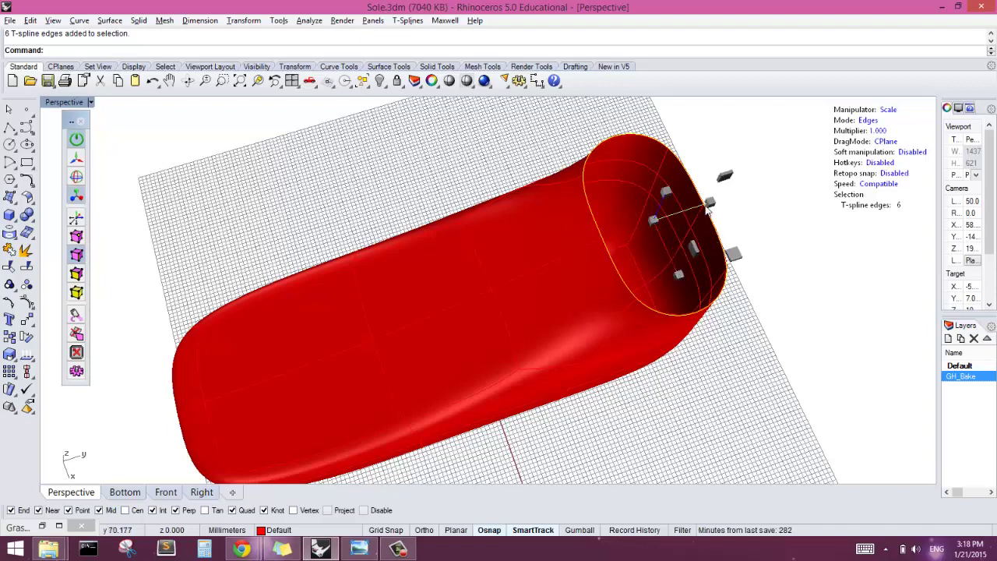
{"action": "left_click_drag", "start_coordinate": [729, 204], "coordinate": [767, 203]}
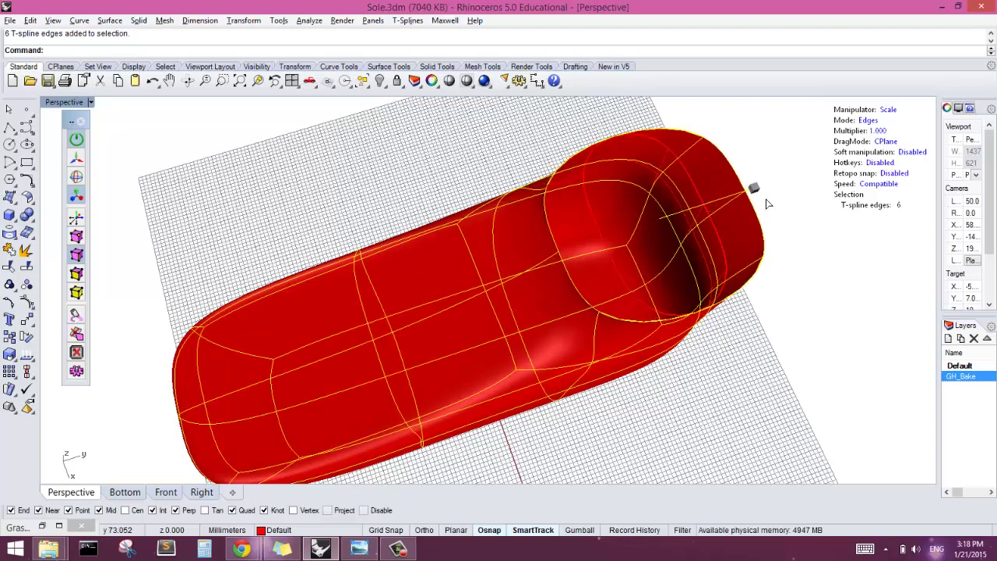
Move the selected ankle rim toward the toe along the shoe's length.
{"action": "right_click_drag", "start_coordinate": [769, 280], "coordinate": [733, 214]}
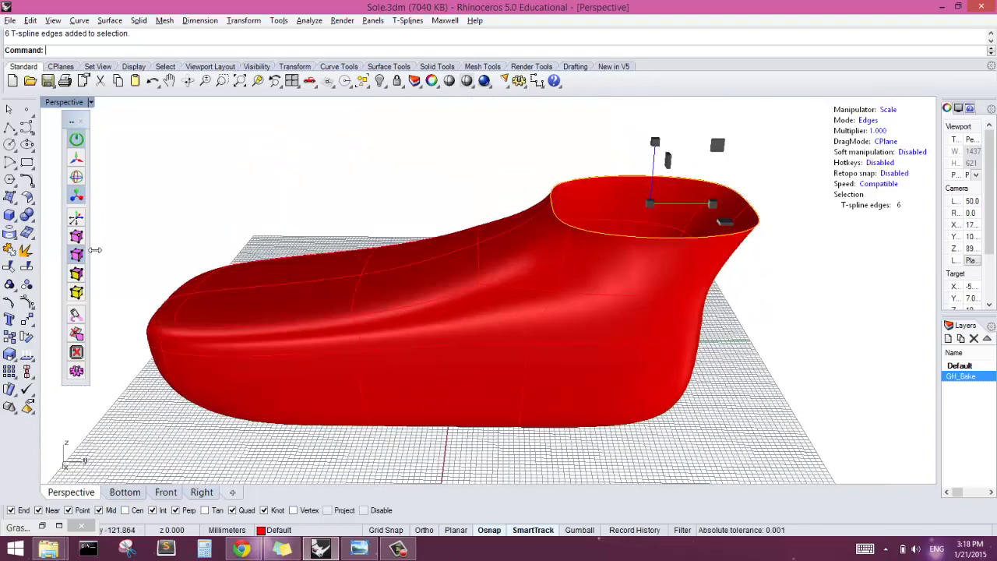
{"action": "left_click", "coordinate": [76, 159]}
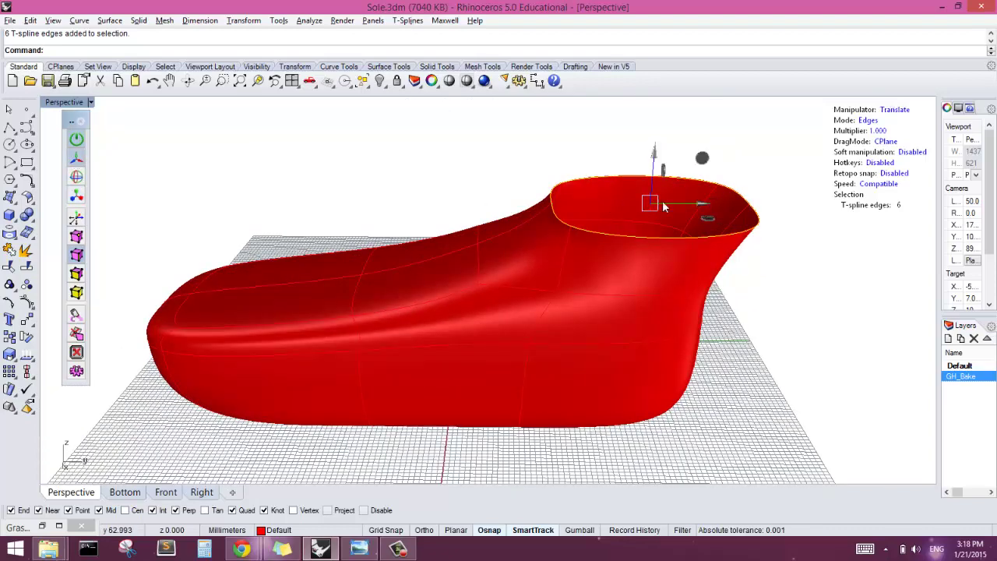
{"action": "left_click_drag", "start_coordinate": [689, 201], "coordinate": [663, 205]}
Lower the ankle rim in the Right view toward the collar in the background shoe image.
{"action": "left_click", "coordinate": [212, 494]}
{"action": "scroll", "coordinate": [713, 183], "scroll_direction": "up", "scroll_amount": 3}
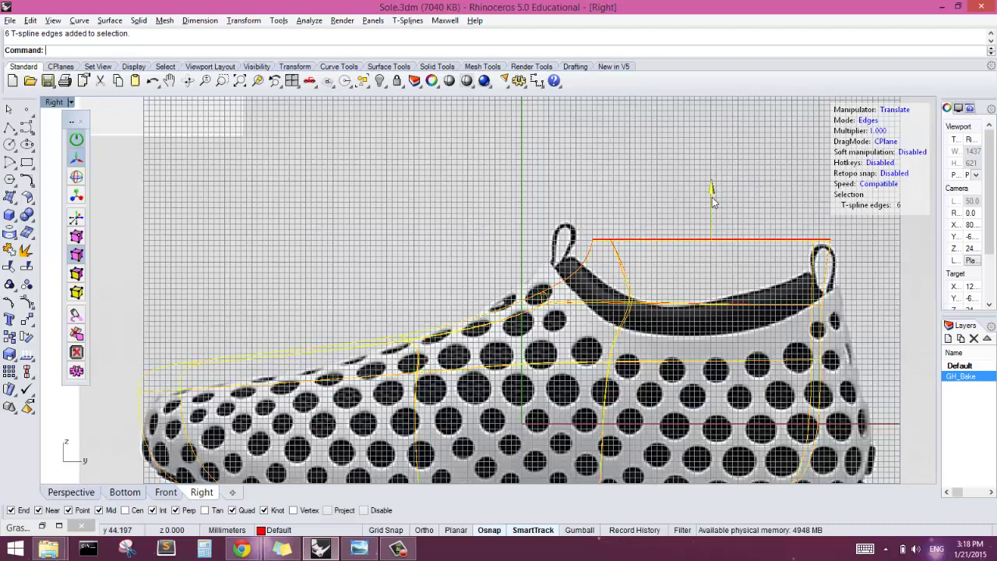
{"action": "mouse_move", "coordinate": [711, 201]}
{"action": "left_mouse_down"}
{"action": "mouse_move", "coordinate": [715, 222]}
{"action": "mouse_move", "coordinate": [713, 211]}
{"action": "left_mouse_up"}
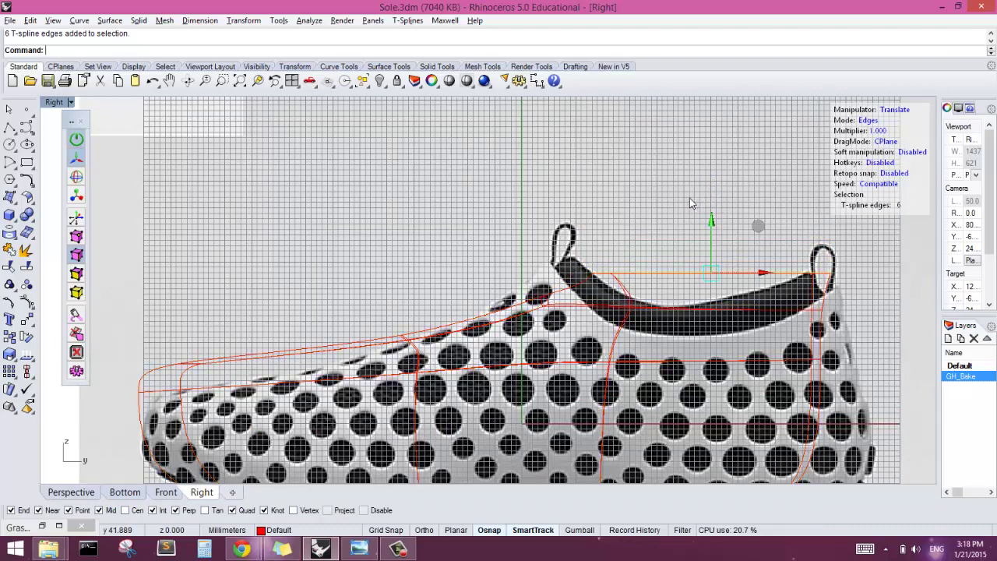
{"action": "scroll", "coordinate": [689, 198], "scroll_direction": "down", "scroll_amount": 4}
{"action": "scroll", "coordinate": [684, 207], "scroll_direction": "down", "scroll_amount": 1}
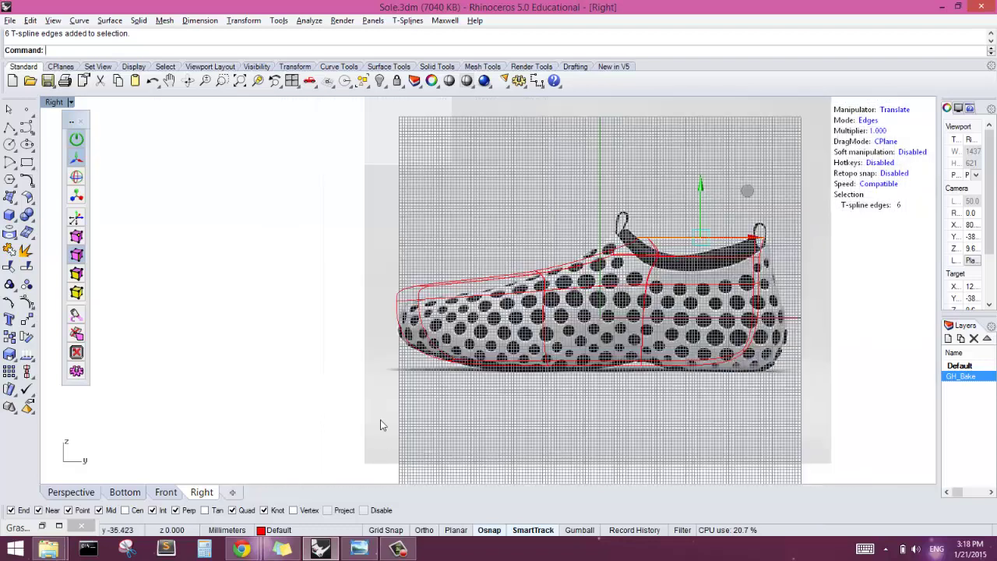
{"action": "right_click_drag", "start_coordinate": [461, 286], "coordinate": [389, 321]}
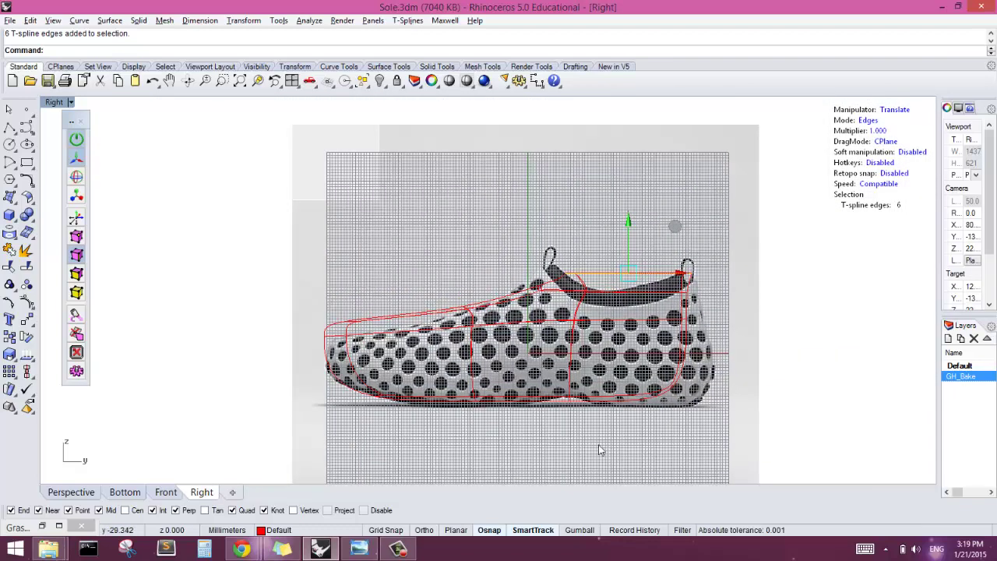
{"action": "left_click", "coordinate": [53, 494]}
{"action": "right_click_drag", "start_coordinate": [328, 315], "coordinate": [384, 315]}
{"action": "right_click_drag", "start_coordinate": [349, 374], "coordinate": [363, 360]}
{"action": "left_click", "coordinate": [400, 549]}
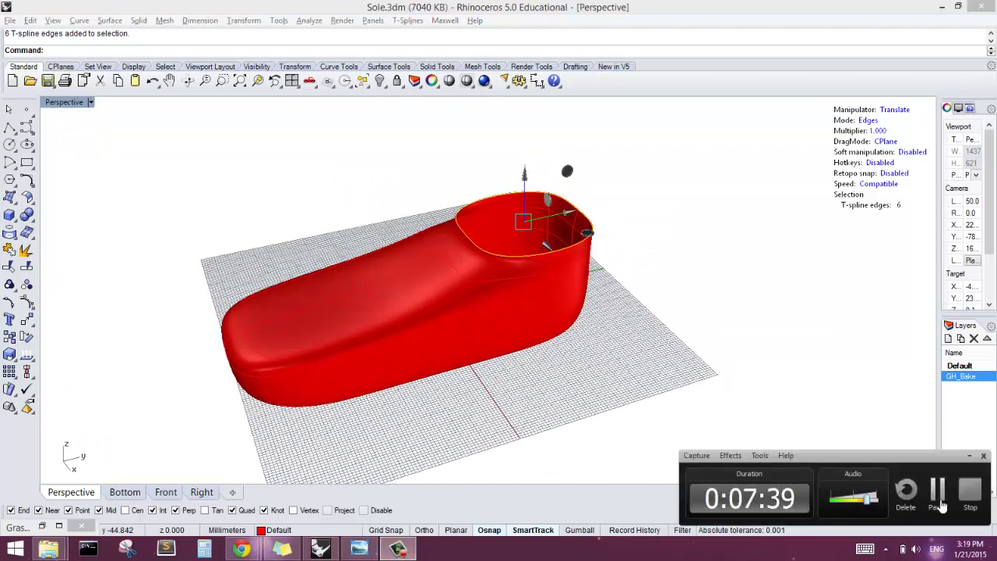
{"action": "left_click", "coordinate": [937, 498]}
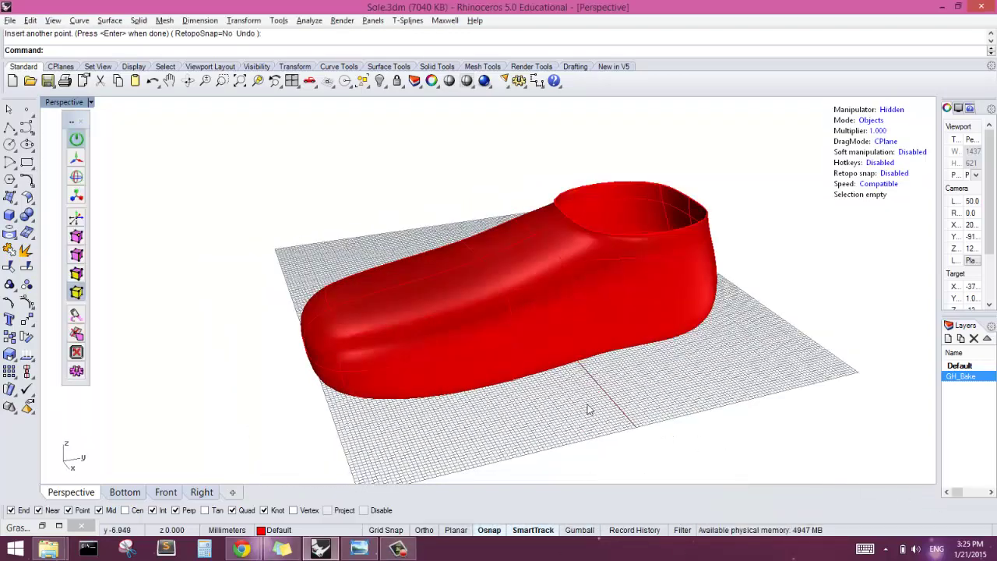
Select the three bottom heel edges in the Right view, lower them to the sole line of the image, and clear the selection.
{"action": "left_click", "coordinate": [202, 492]}
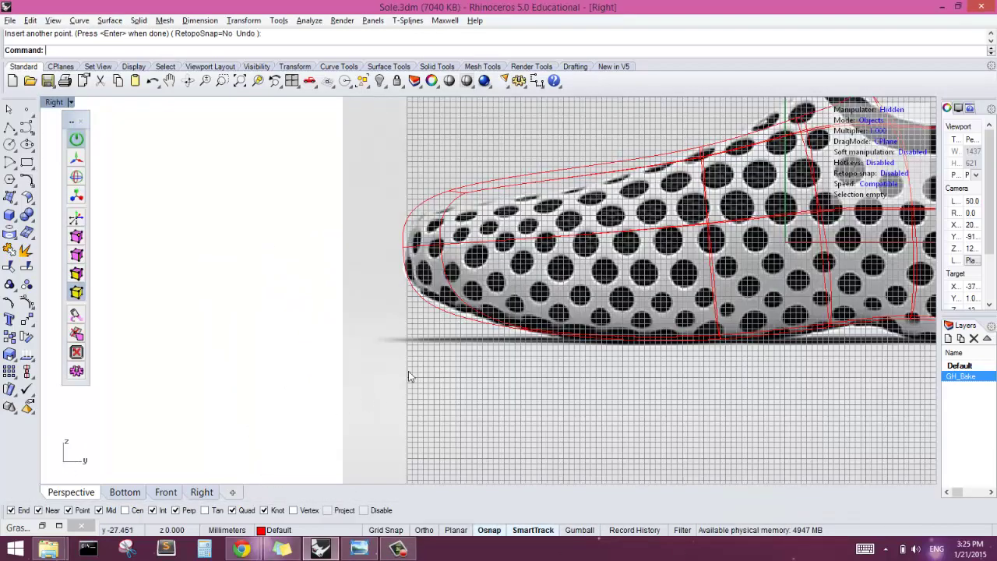
{"action": "scroll", "coordinate": [529, 309], "scroll_direction": "down", "scroll_amount": 5}
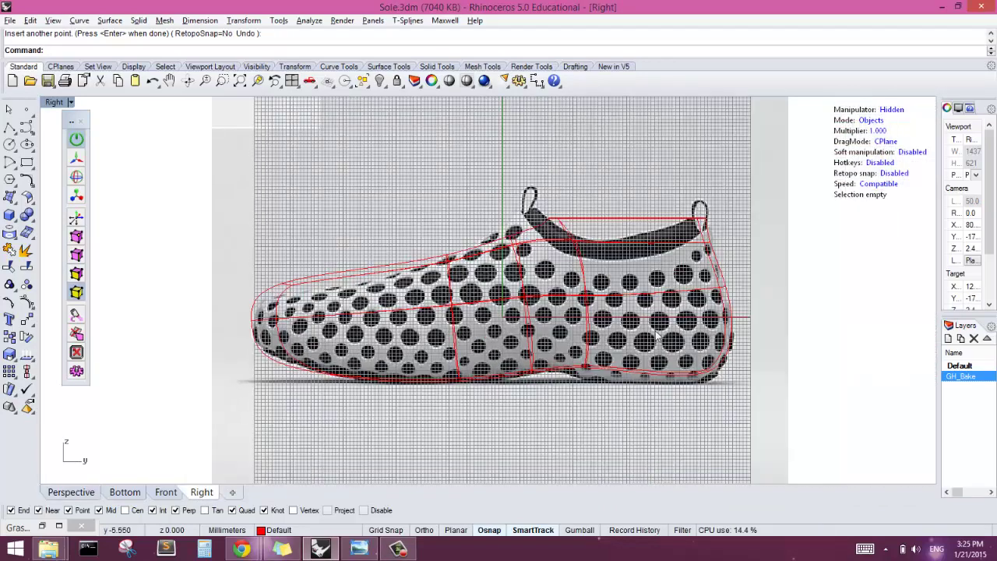
{"action": "scroll", "coordinate": [653, 352], "scroll_direction": "up", "scroll_amount": 2}
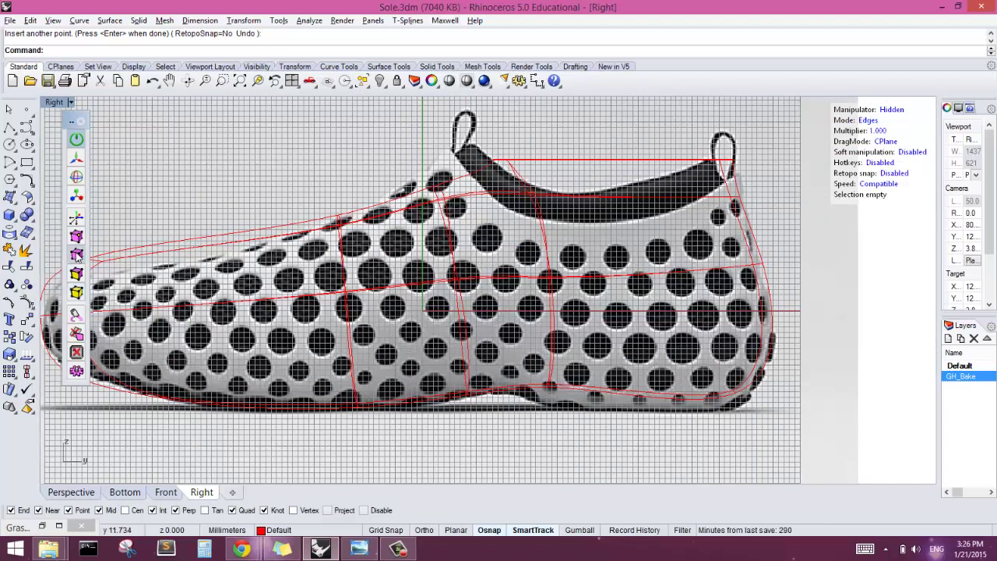
{"action": "left_click_drag", "start_coordinate": [649, 372], "coordinate": [637, 360]}
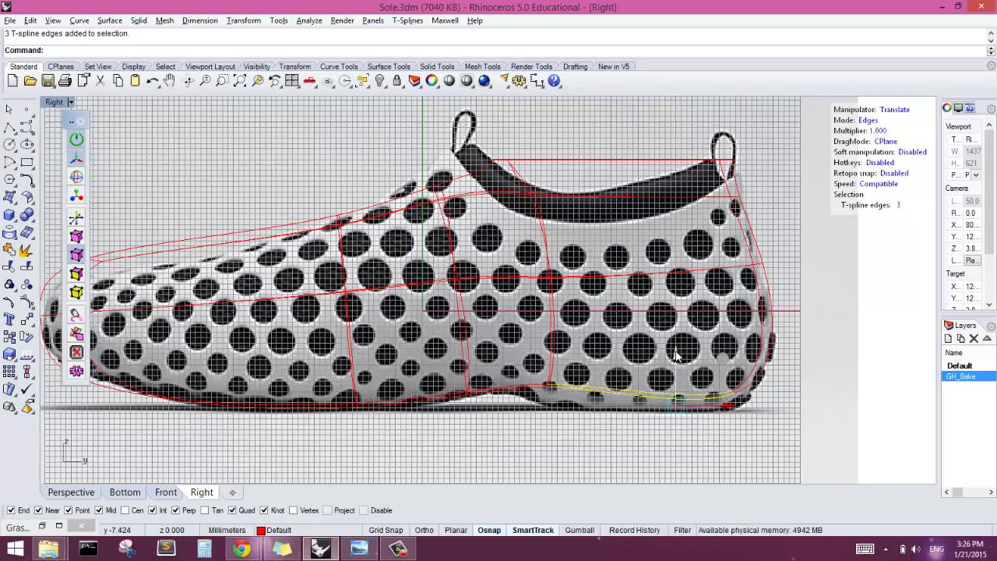
{"action": "left_click_drag", "start_coordinate": [675, 352], "coordinate": [675, 363]}
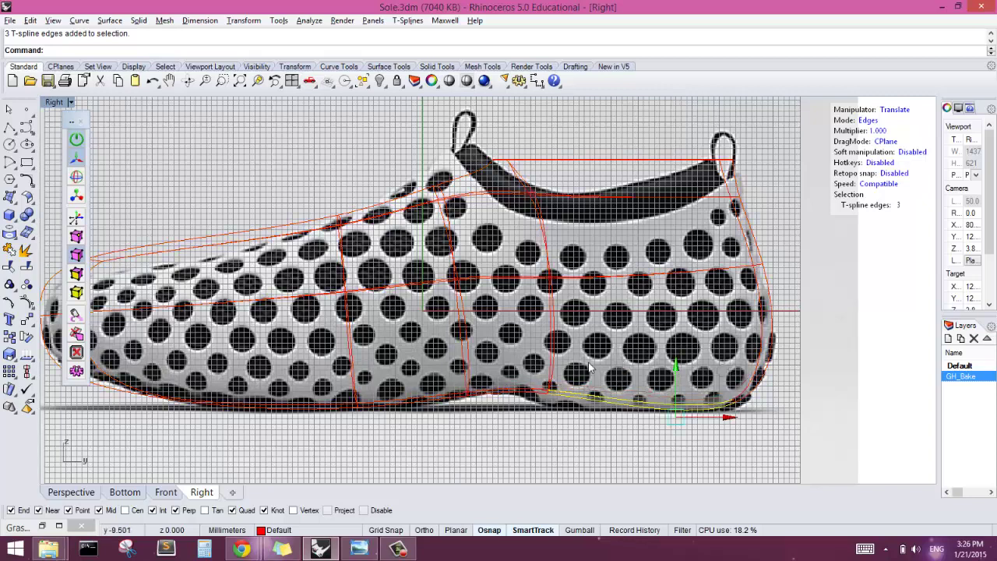
{"action": "key", "text": "Escape"}
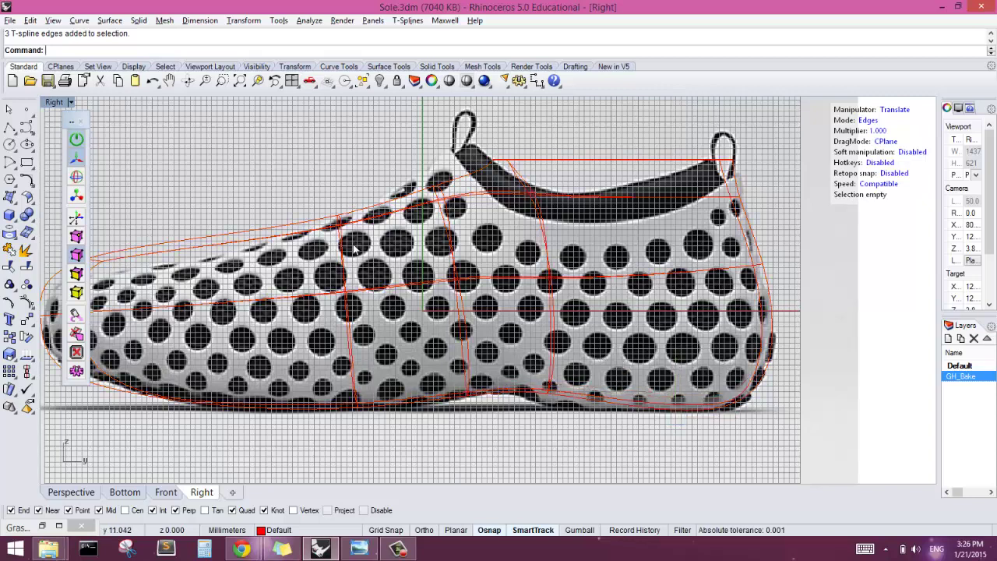
Examine the box-display faces around the ankle opening and instep from both sides of the shoe.
{"action": "right_click_drag", "start_coordinate": [272, 260], "coordinate": [372, 278]}
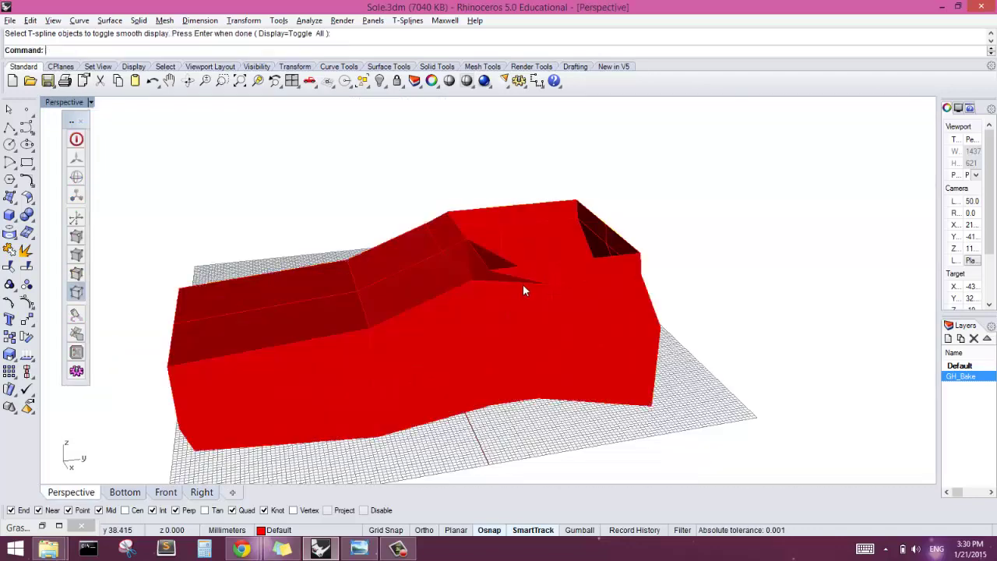
{"action": "right_click_drag", "start_coordinate": [523, 290], "coordinate": [343, 291]}
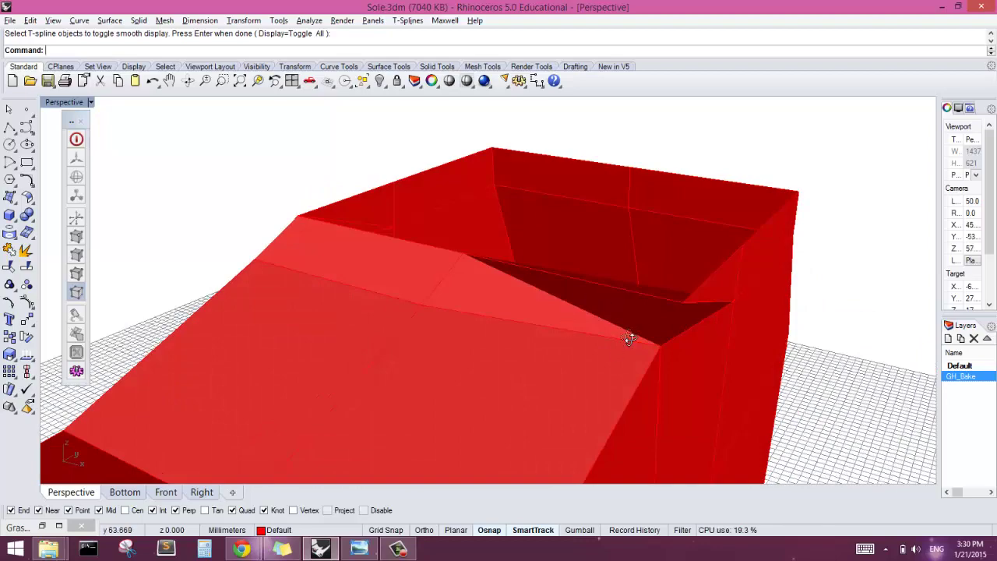
{"action": "right_click_drag", "start_coordinate": [623, 338], "coordinate": [522, 291]}
{"action": "right_click_drag", "start_coordinate": [593, 323], "coordinate": [679, 296]}
{"action": "scroll", "coordinate": [508, 302], "scroll_direction": "up", "scroll_amount": 5}
{"action": "right_click_drag", "start_coordinate": [488, 282], "coordinate": [485, 273]}
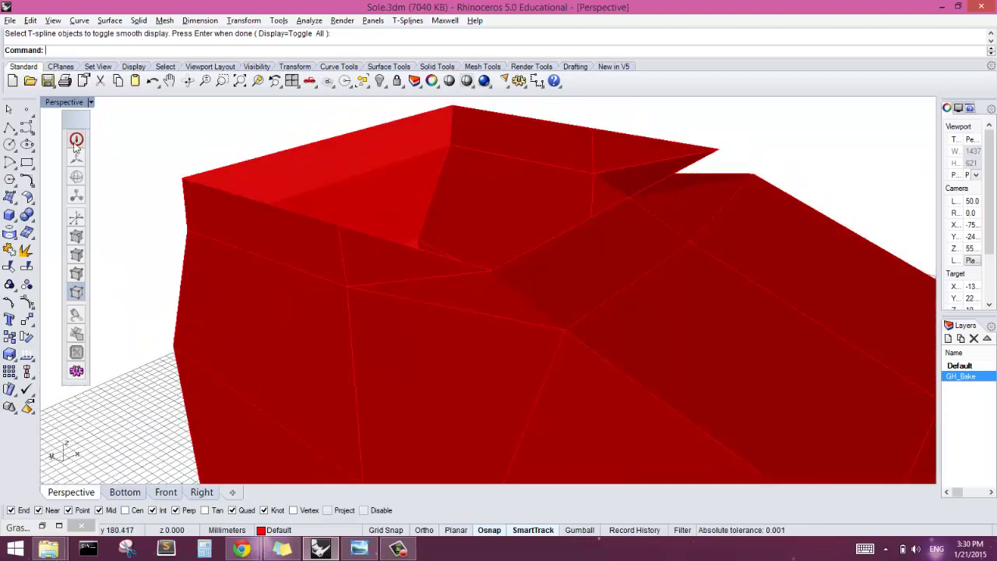
Try to delete the slanted side edge running into the front corner of the ankle opening, and undo the deletion.
{"action": "left_click", "coordinate": [76, 139]}
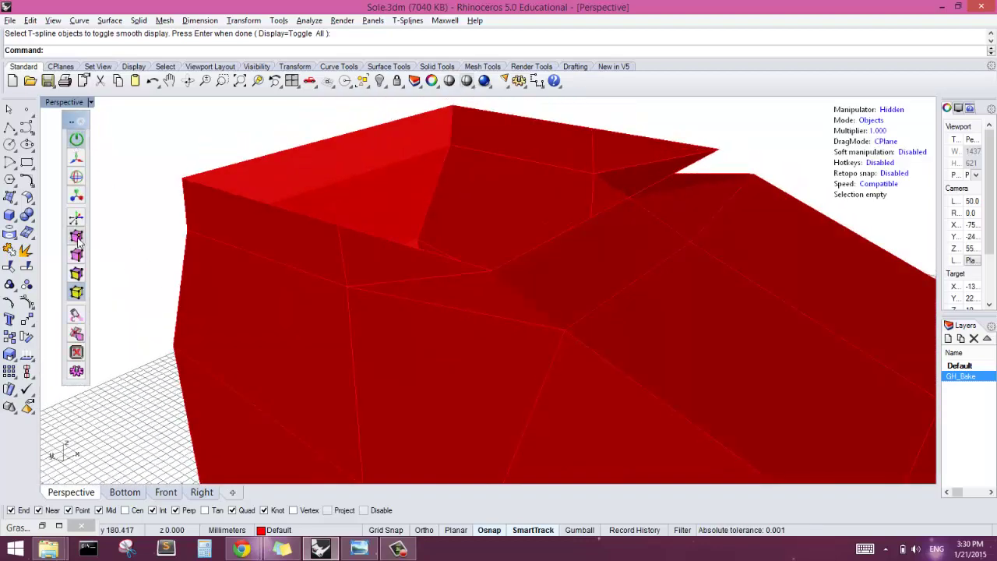
{"action": "left_click", "coordinate": [403, 284]}
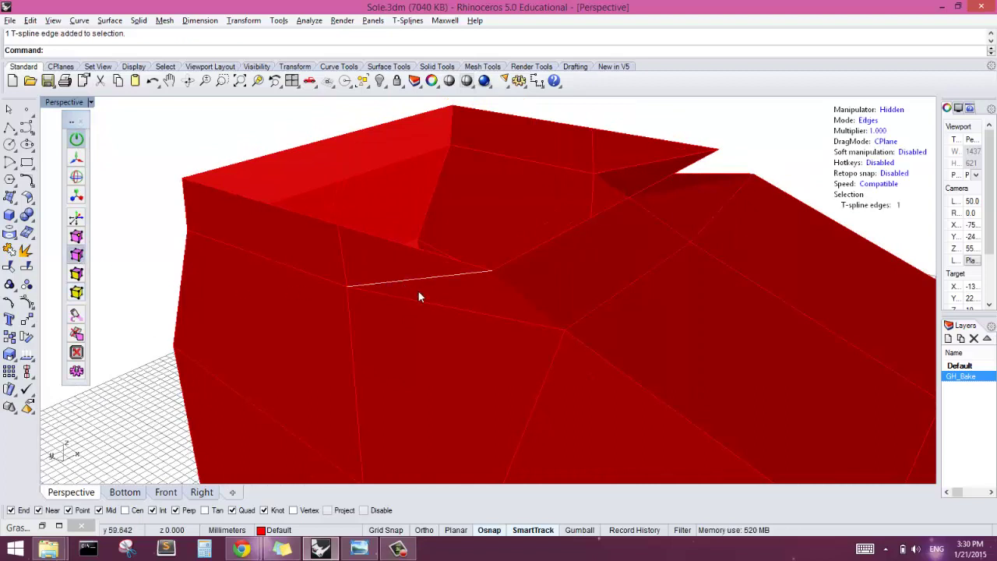
{"action": "key", "text": "Delete"}
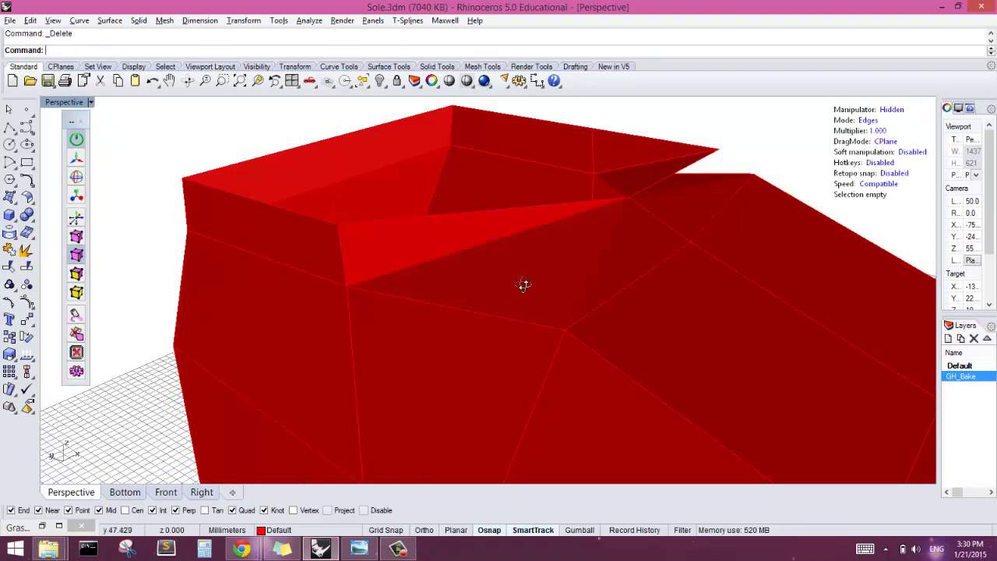
{"action": "right_click_drag", "start_coordinate": [534, 278], "coordinate": [497, 337]}
{"action": "key", "text": "ctrl+z"}
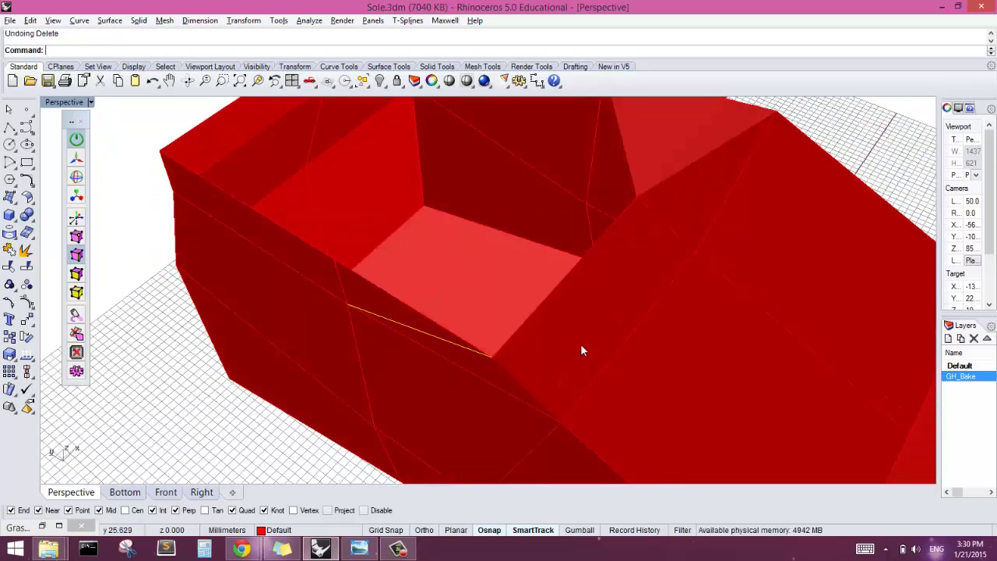
{"action": "right_click_drag", "start_coordinate": [585, 291], "coordinate": [537, 314]}
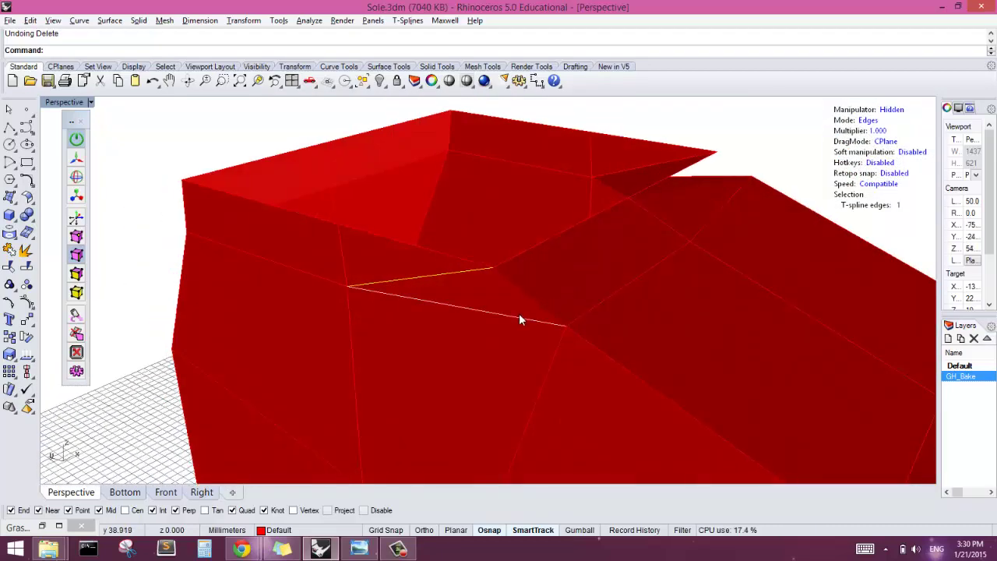
Insert a T-spline edge with tsInsertPoint from the front corner of the ankle opening to the instep corner below it.
{"action": "scroll", "coordinate": [519, 315], "scroll_direction": "down", "scroll_amount": 5}
{"action": "mouse_move", "coordinate": [517, 312]}
{"action": "right_mouse_down"}
{"action": "mouse_move", "coordinate": [565, 325]}
{"action": "mouse_move", "coordinate": [515, 318]}
{"action": "right_mouse_up"}
{"action": "type", "text": "tsInsertPoint"}
{"action": "key", "text": "Return"}
{"action": "left_click", "coordinate": [519, 289]}
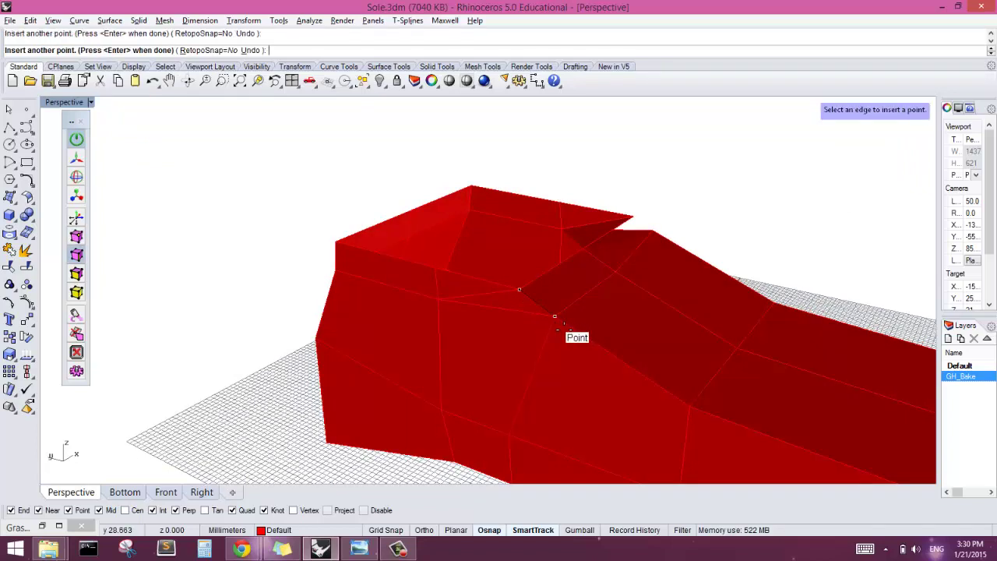
{"action": "key", "text": "Return"}
Delete the slanted edge between the side of the ankle opening and its front corner.
{"action": "left_click", "coordinate": [76, 254]}
{"action": "left_click", "coordinate": [483, 295]}
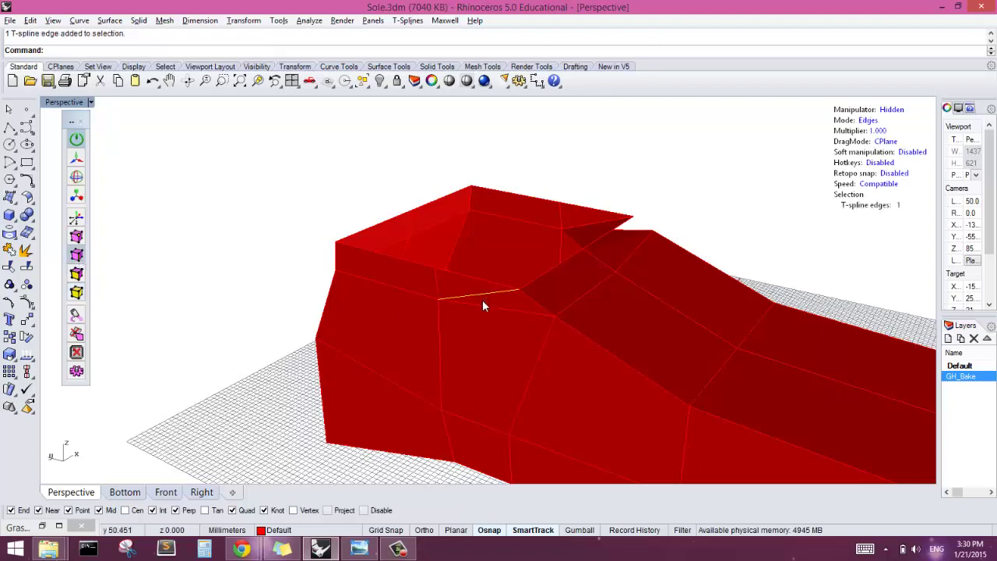
{"action": "key", "text": "Delete"}
Insert the matching T-spline edge on the opposite side, joining the instep corner to the front corner of the ankle opening.
{"action": "right_click_drag", "start_coordinate": [597, 320], "coordinate": [562, 327]}
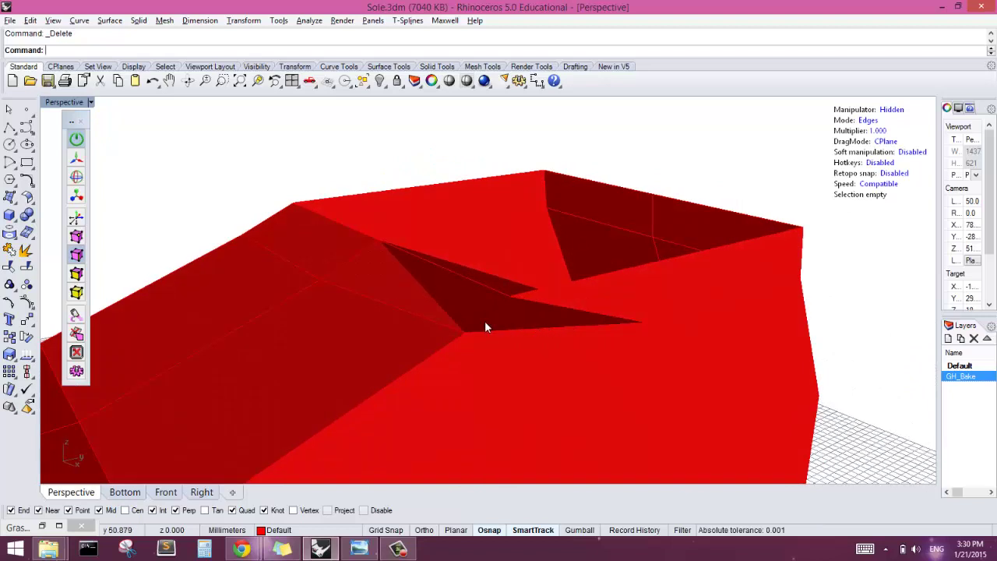
{"action": "type", "text": "tsInsertPoint"}
{"action": "key", "text": "Return"}
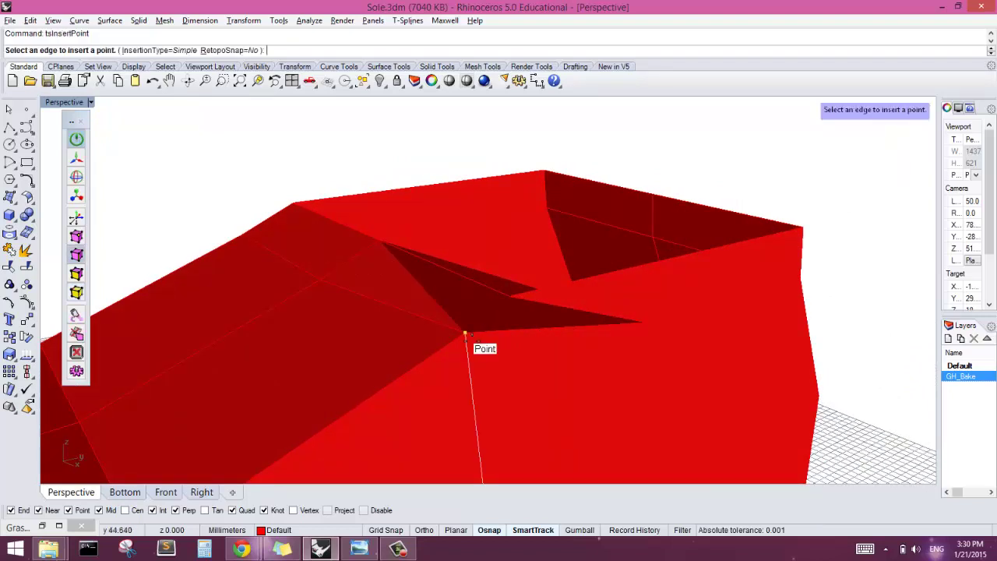
{"action": "left_click", "coordinate": [509, 297]}
{"action": "key", "text": "Return"}
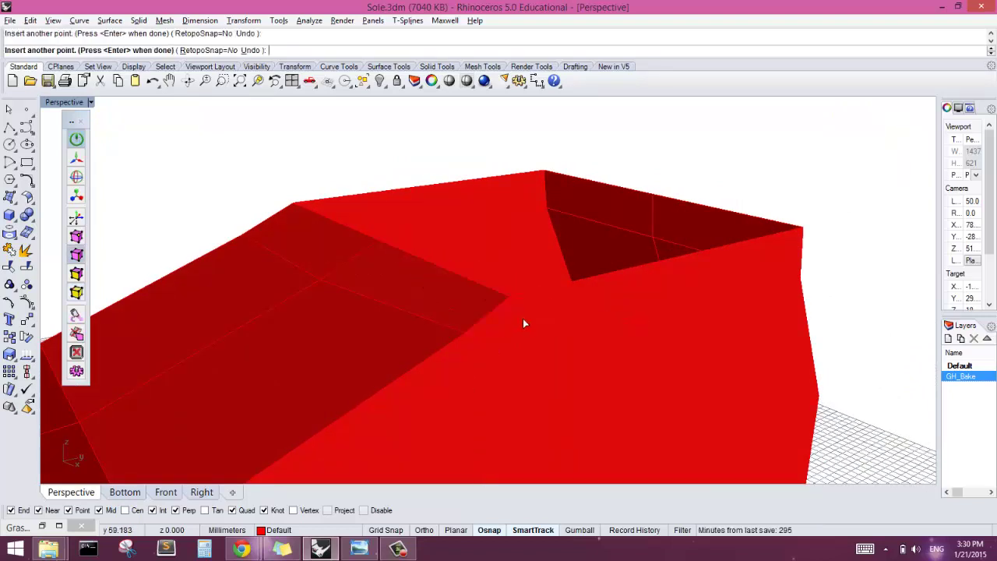
Delete the matching slanted edge beside the ankle opening on the opposite side of the shoe.
{"action": "right_click_drag", "start_coordinate": [527, 323], "coordinate": [141, 270]}
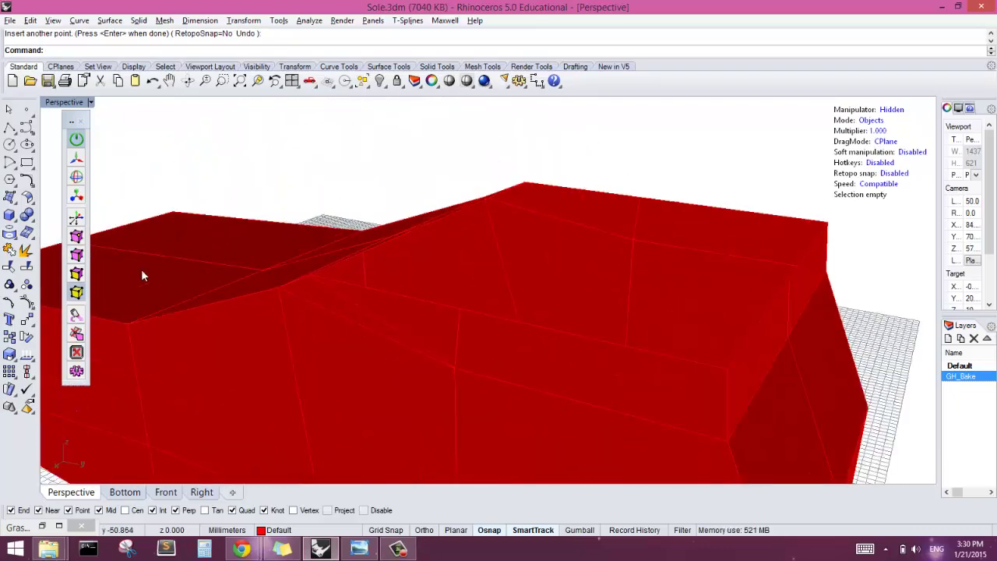
{"action": "left_click", "coordinate": [384, 319]}
{"action": "key", "text": "Delete"}
{"action": "right_click_drag", "start_coordinate": [384, 319], "coordinate": [454, 296]}
{"action": "scroll", "coordinate": [454, 296], "scroll_direction": "up", "scroll_amount": 2}
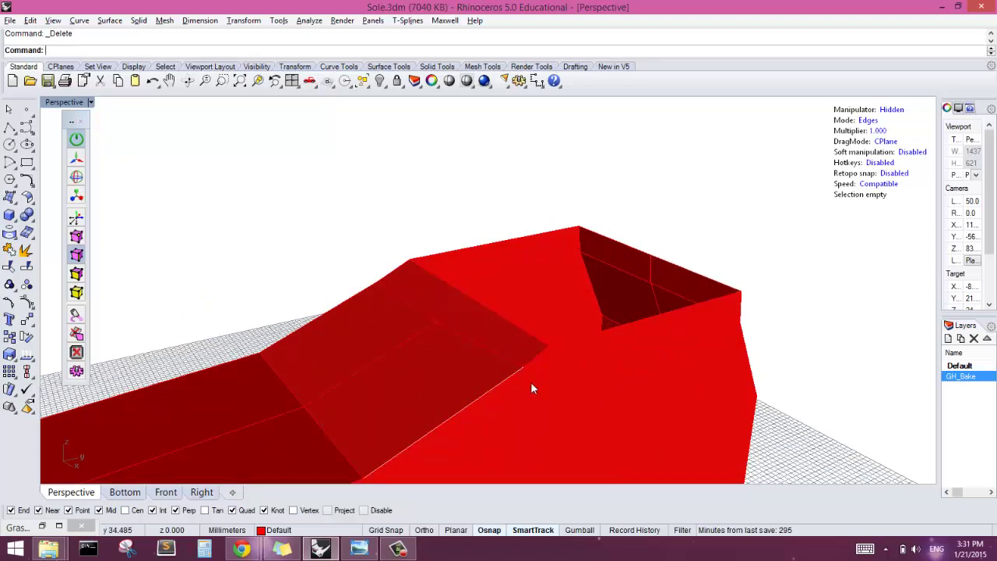
Toggle the shoe to smooth display with tsSmoothToggle, clear the selection, and inspect the shape from the side, front and above.
{"action": "right_click_drag", "start_coordinate": [532, 387], "coordinate": [517, 355]}
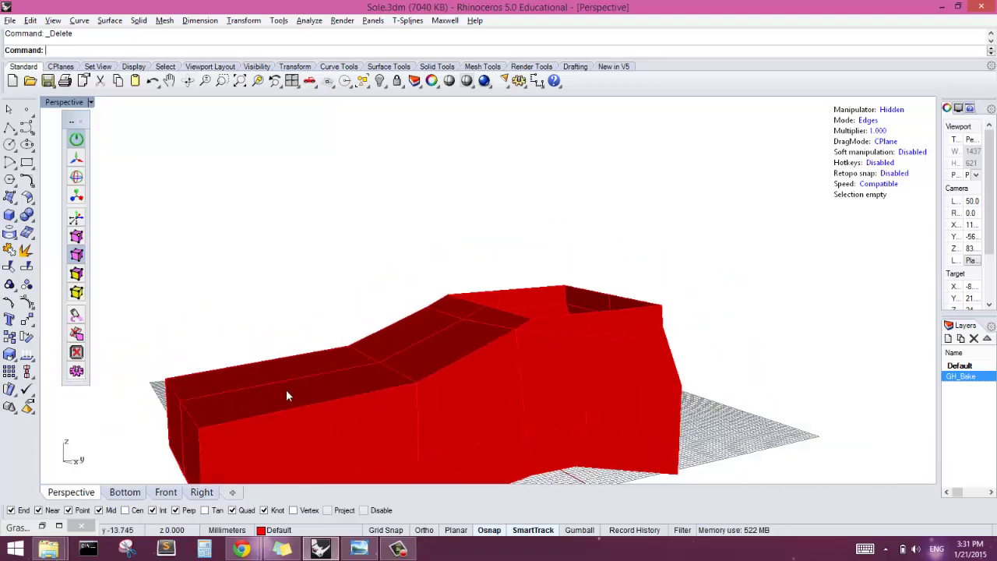
{"action": "right_click_drag", "start_coordinate": [319, 427], "coordinate": [541, 338]}
{"action": "scroll", "coordinate": [467, 365], "scroll_direction": "up", "scroll_amount": 2}
{"action": "left_click", "coordinate": [540, 334]}
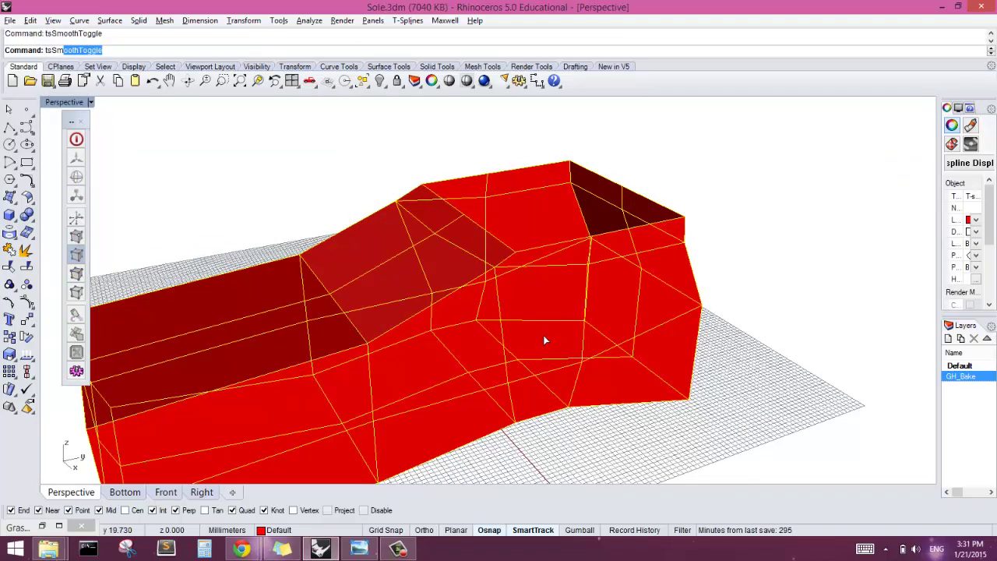
{"action": "key", "text": "Return"}
{"action": "left_click", "coordinate": [735, 351]}
{"action": "right_click_drag", "start_coordinate": [715, 359], "coordinate": [524, 372]}
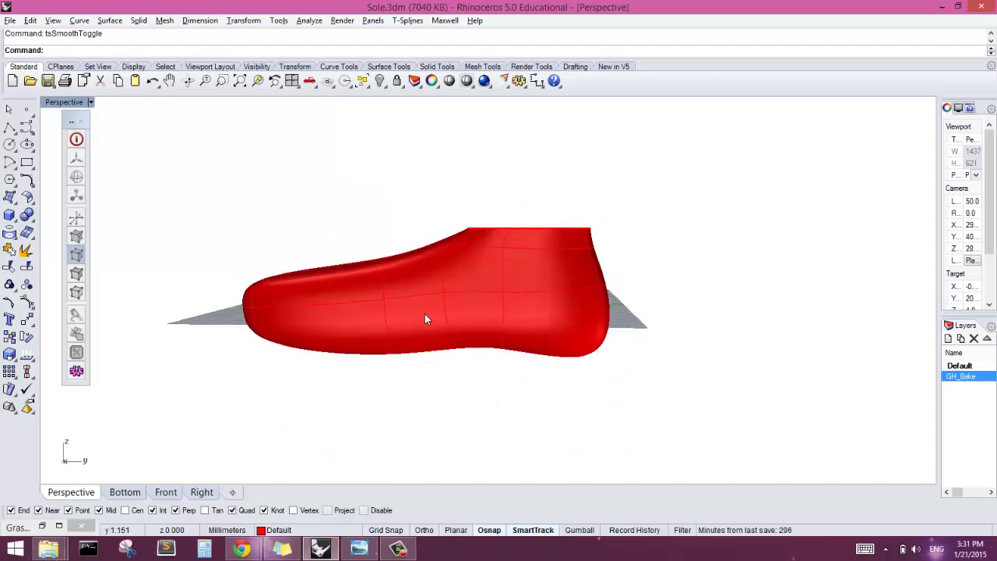
{"action": "right_click_drag", "start_coordinate": [427, 318], "coordinate": [632, 266]}
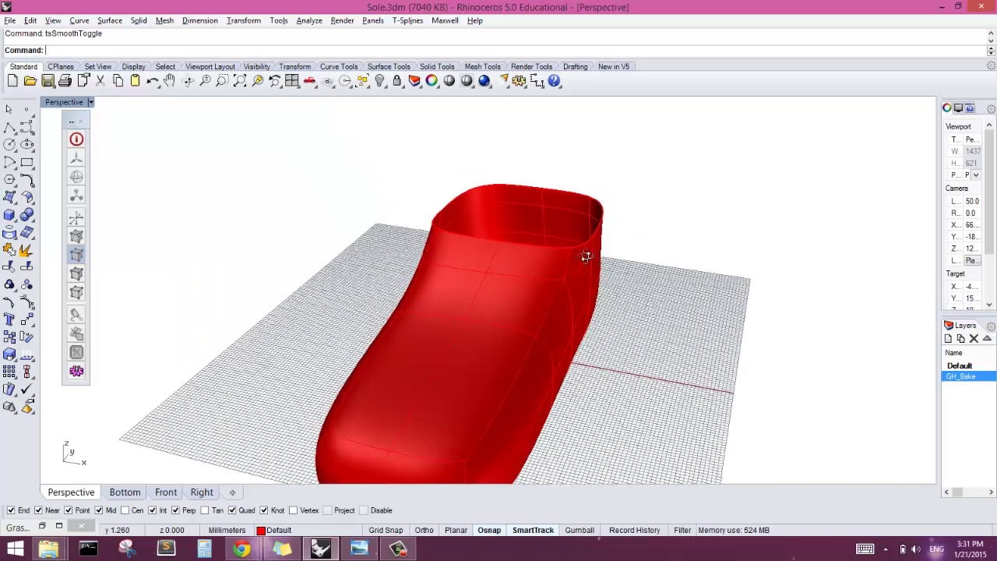
{"action": "right_click_drag", "start_coordinate": [580, 254], "coordinate": [538, 266]}
{"action": "right_click_drag", "start_coordinate": [506, 358], "coordinate": [496, 450]}
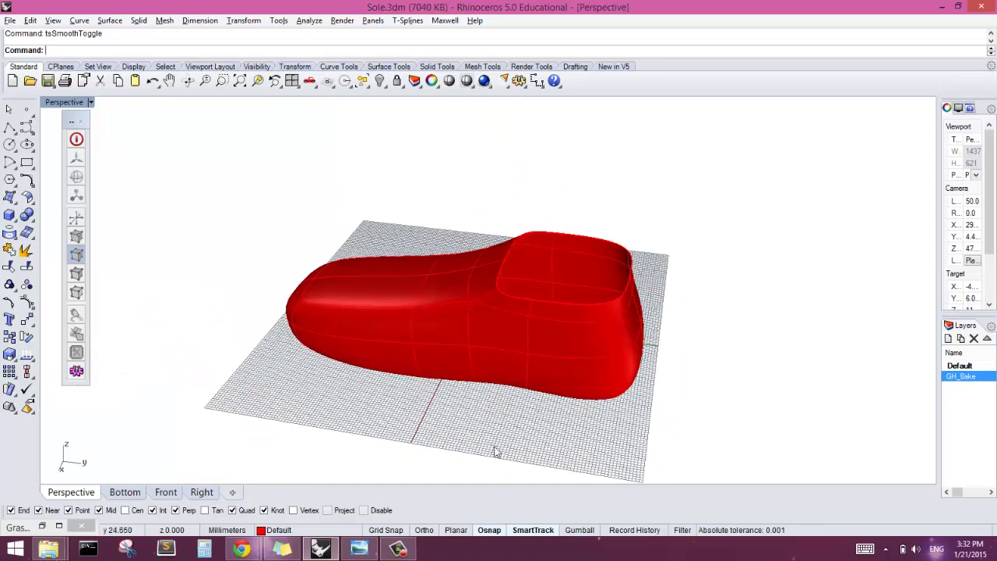
{"action": "left_click", "coordinate": [399, 550]}
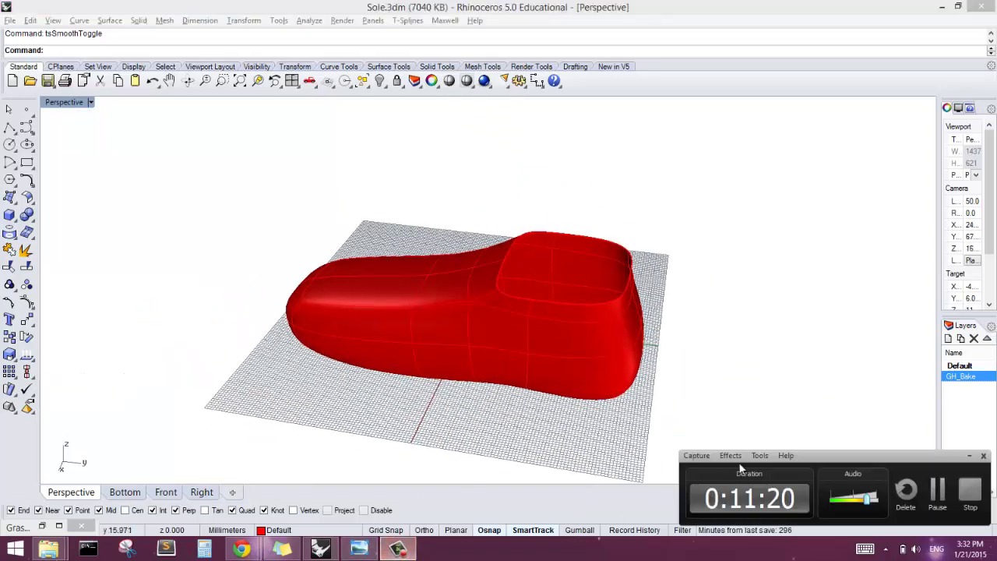
{"action": "left_click", "coordinate": [937, 489]}
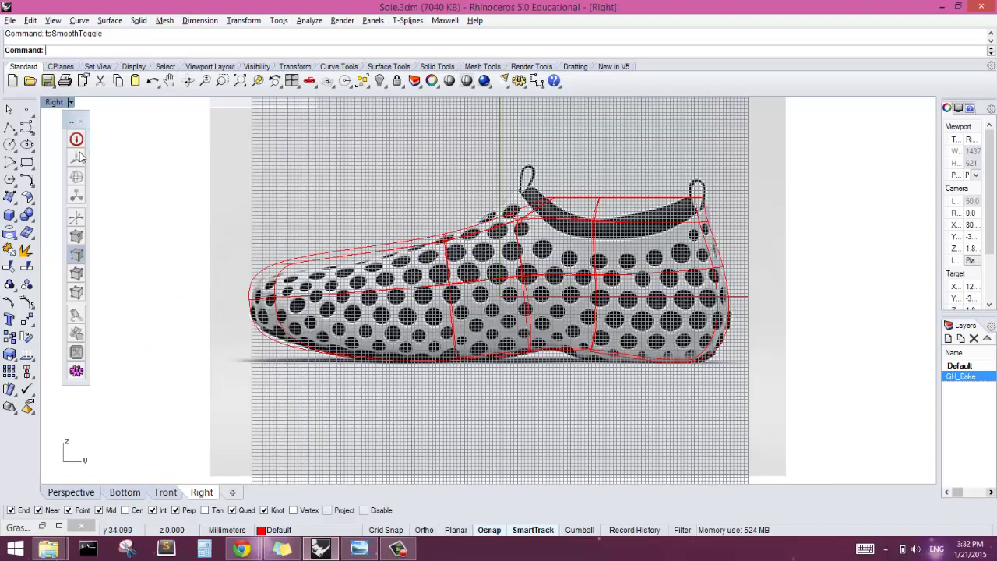
Enable T-spline edge editing in the Right view, select the two top toe edges and lower them toward the toe outline.
{"action": "left_click", "coordinate": [76, 138]}
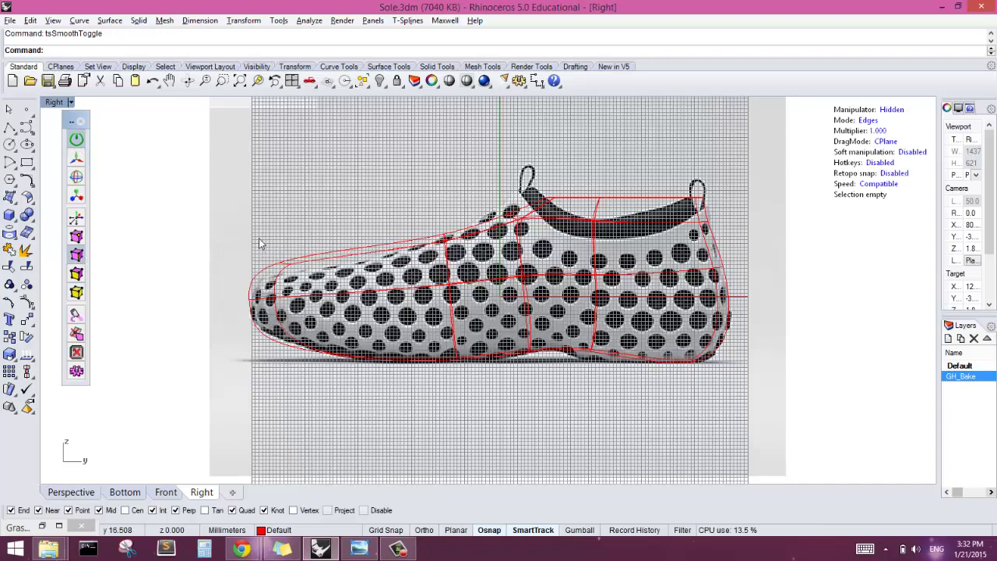
{"action": "scroll", "coordinate": [288, 264], "scroll_direction": "up", "scroll_amount": 4}
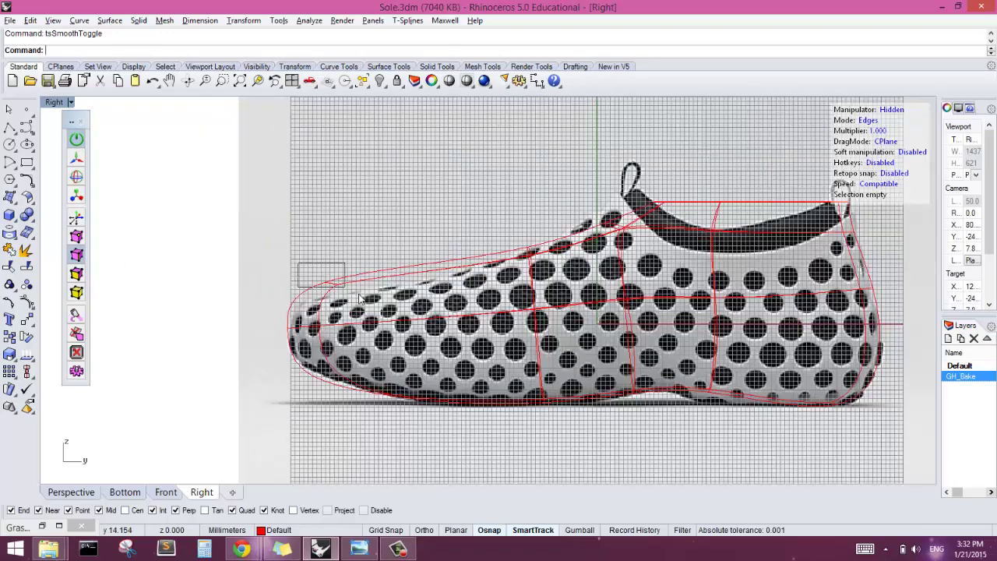
{"action": "left_click_drag", "start_coordinate": [360, 298], "coordinate": [371, 307]}
{"action": "scroll", "coordinate": [327, 285], "scroll_direction": "up", "scroll_amount": 2}
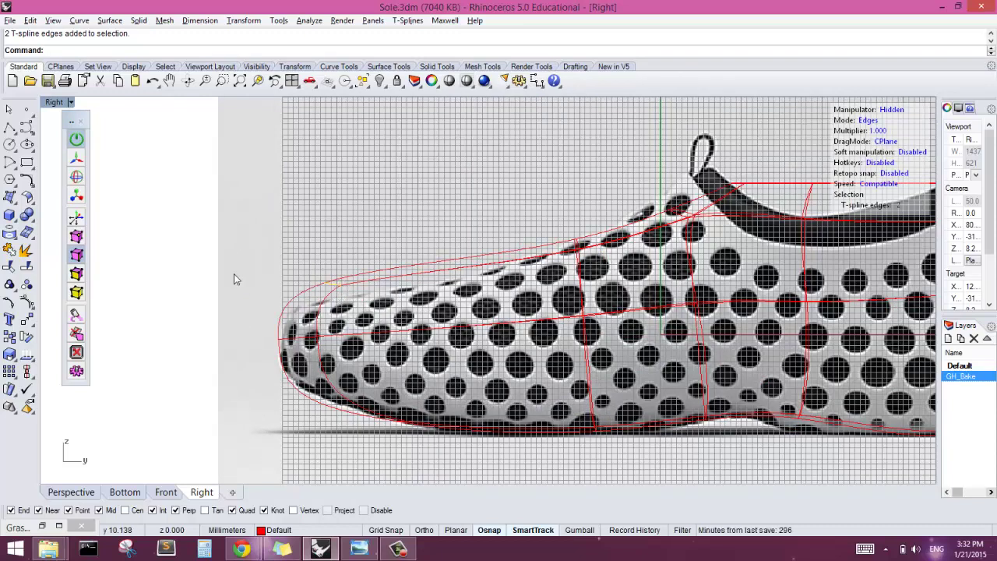
{"action": "left_click", "coordinate": [76, 159]}
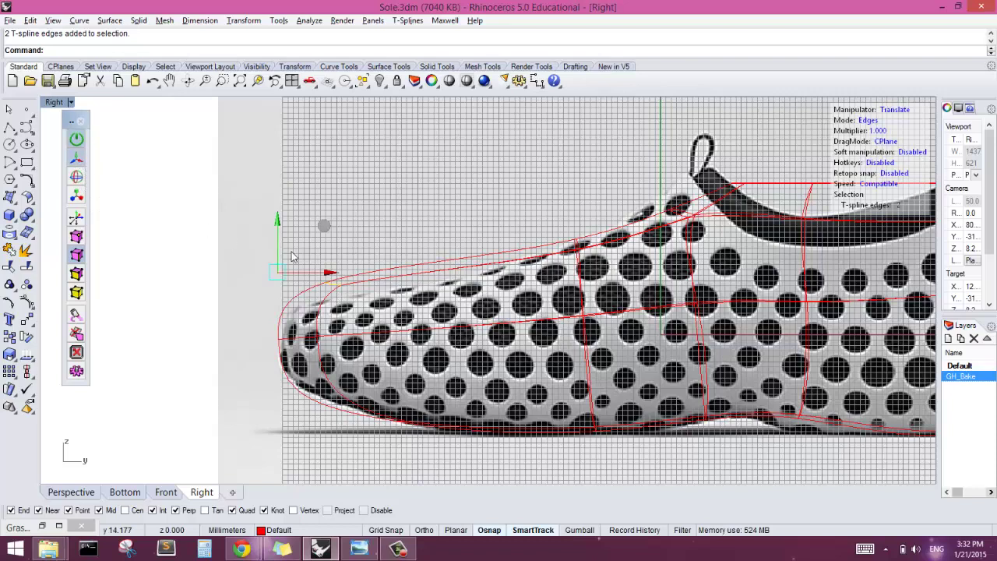
{"action": "left_click_drag", "start_coordinate": [277, 224], "coordinate": [280, 236]}
Select the two top forefoot edges in the Right view, then shift them toward the toe and lower them onto the shoe outline.
{"action": "right_click_drag", "start_coordinate": [571, 275], "coordinate": [486, 290]}
{"action": "left_click_drag", "start_coordinate": [435, 199], "coordinate": [517, 287]}
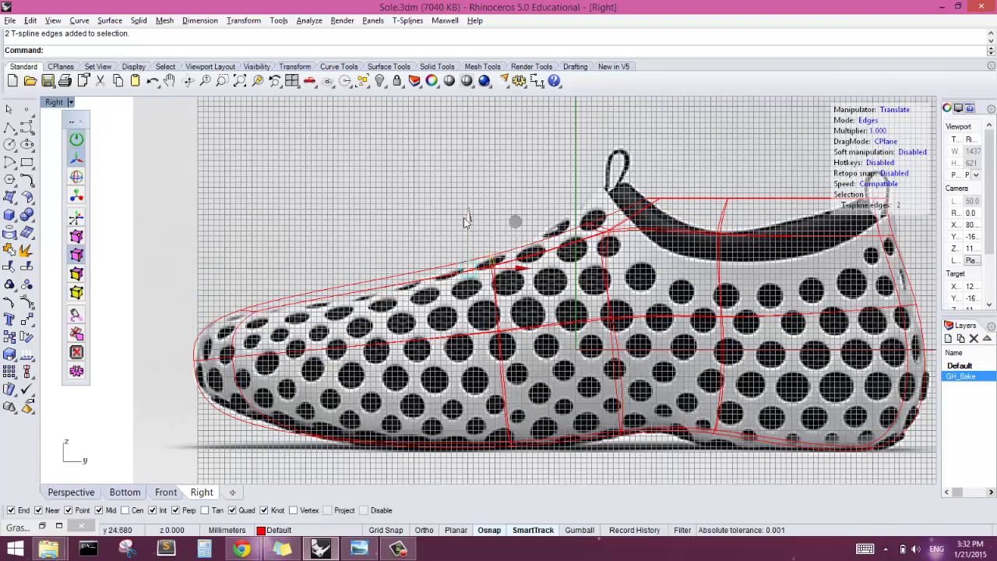
{"action": "left_click_drag", "start_coordinate": [464, 223], "coordinate": [459, 234]}
{"action": "left_click_drag", "start_coordinate": [512, 278], "coordinate": [476, 279]}
{"action": "left_click_drag", "start_coordinate": [425, 234], "coordinate": [425, 242]}
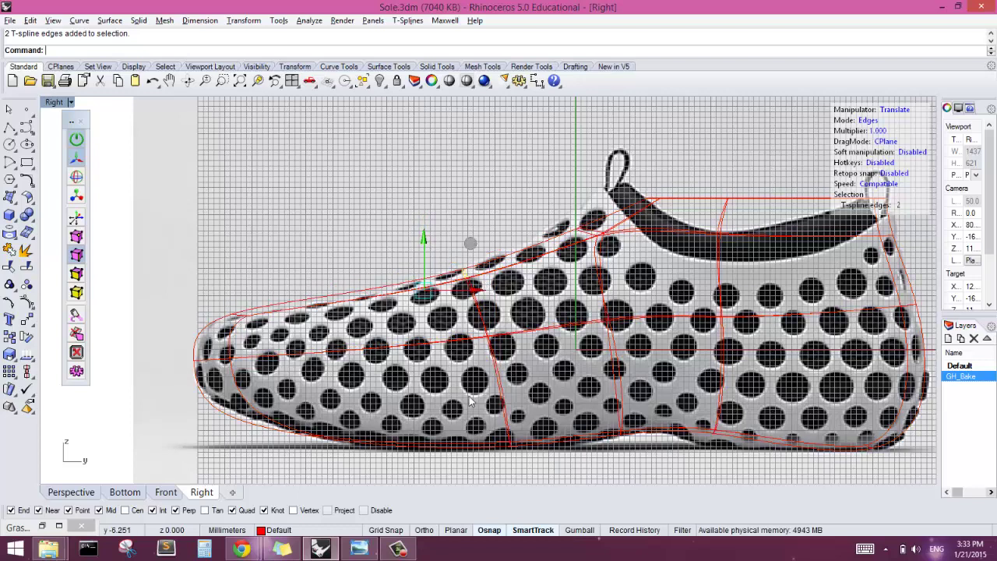
Select the lower side forefoot edges and shift them toward the toe, in line with the top forefoot edges.
{"action": "left_click_drag", "start_coordinate": [541, 406], "coordinate": [462, 382]}
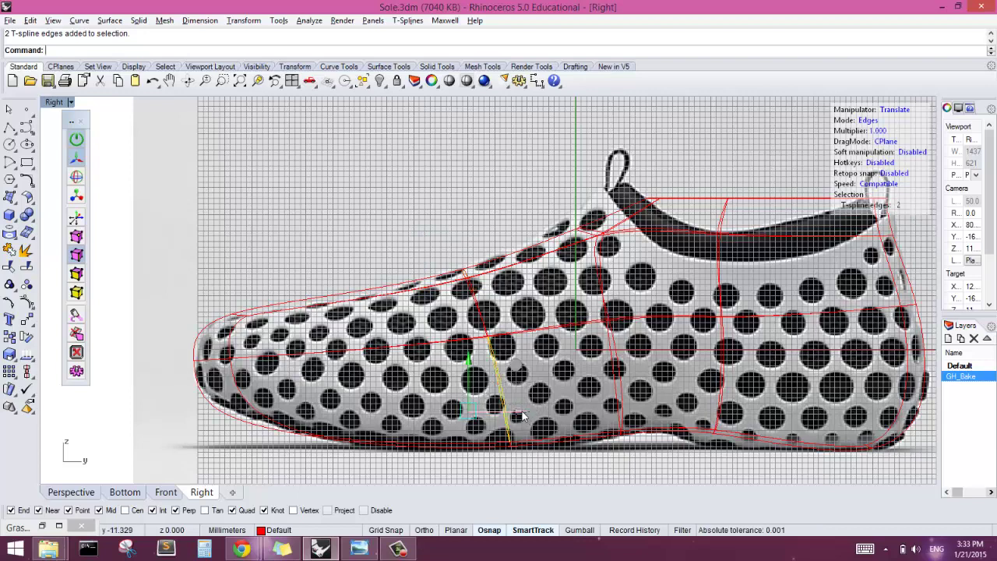
{"action": "left_click_drag", "start_coordinate": [508, 415], "coordinate": [456, 458]}
{"action": "left_click", "coordinate": [449, 403]}
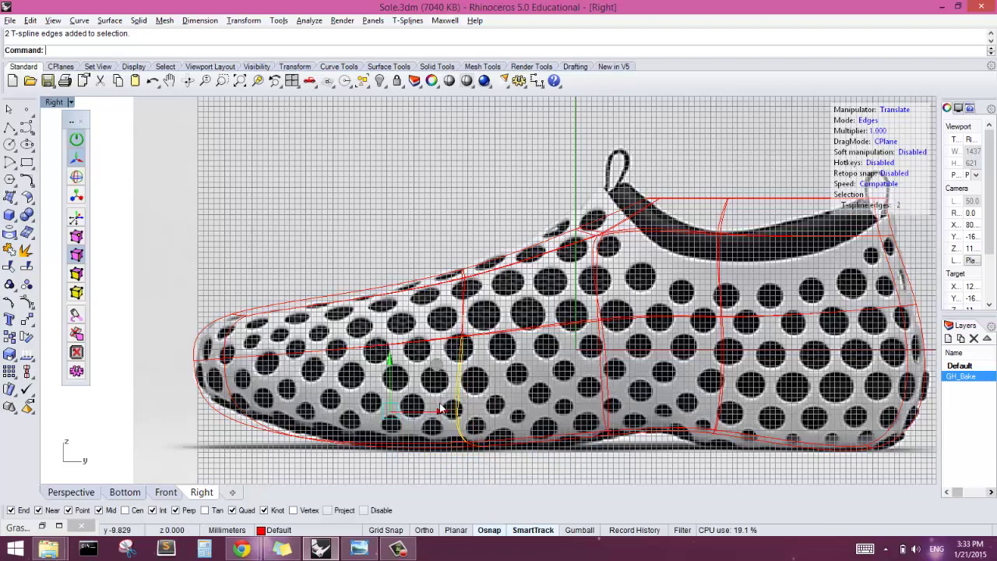
{"action": "left_click_drag", "start_coordinate": [438, 410], "coordinate": [451, 411]}
Move the seven edges at the front of the ankle opening toward the toe, raise the two front rim edges, and clear the selection.
{"action": "right_click_drag", "start_coordinate": [525, 229], "coordinate": [487, 236]}
{"action": "left_click_drag", "start_coordinate": [460, 131], "coordinate": [638, 265]}
{"action": "left_click_drag", "start_coordinate": [623, 218], "coordinate": [593, 219]}
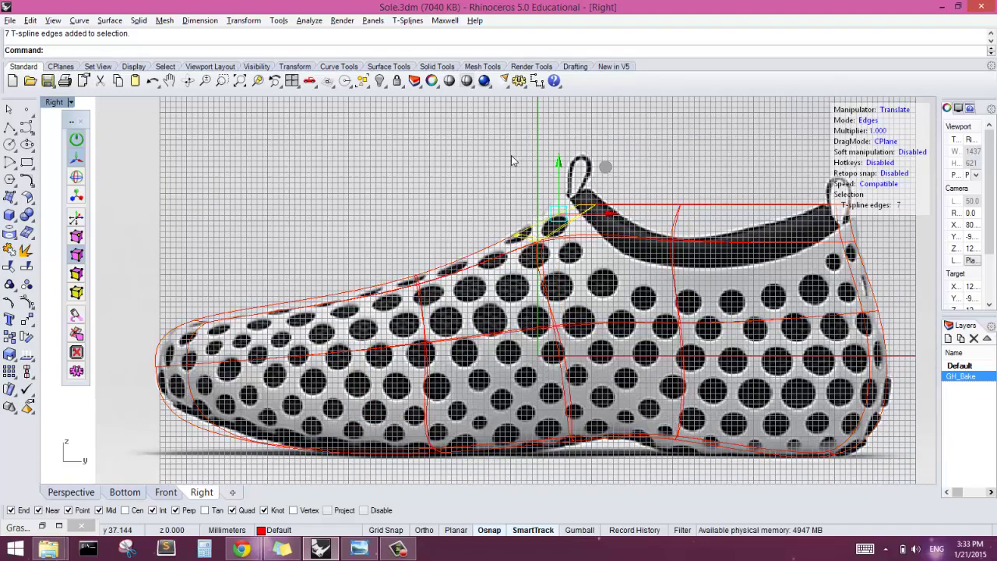
{"action": "left_click_drag", "start_coordinate": [522, 167], "coordinate": [601, 200]}
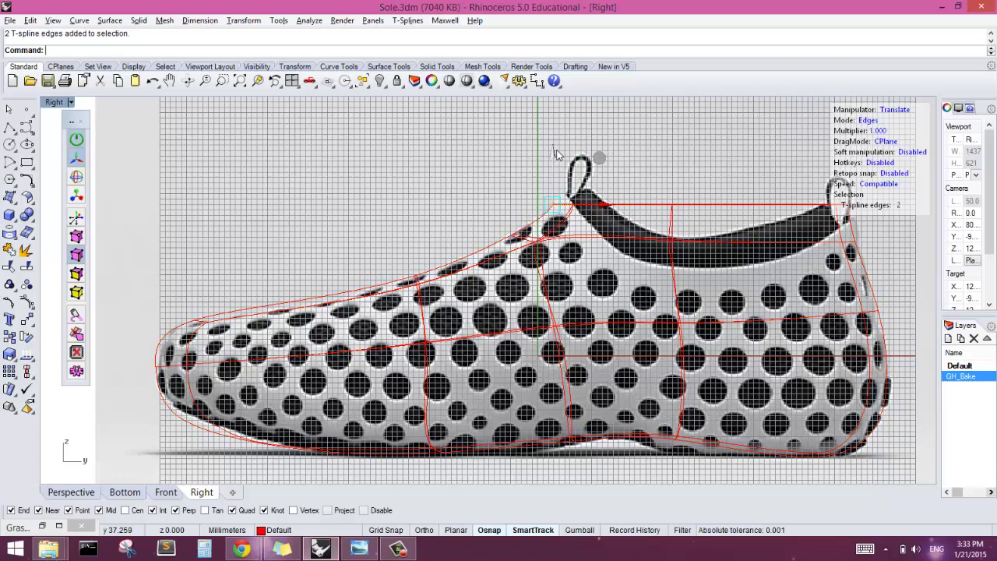
{"action": "left_click_drag", "start_coordinate": [553, 155], "coordinate": [560, 154]}
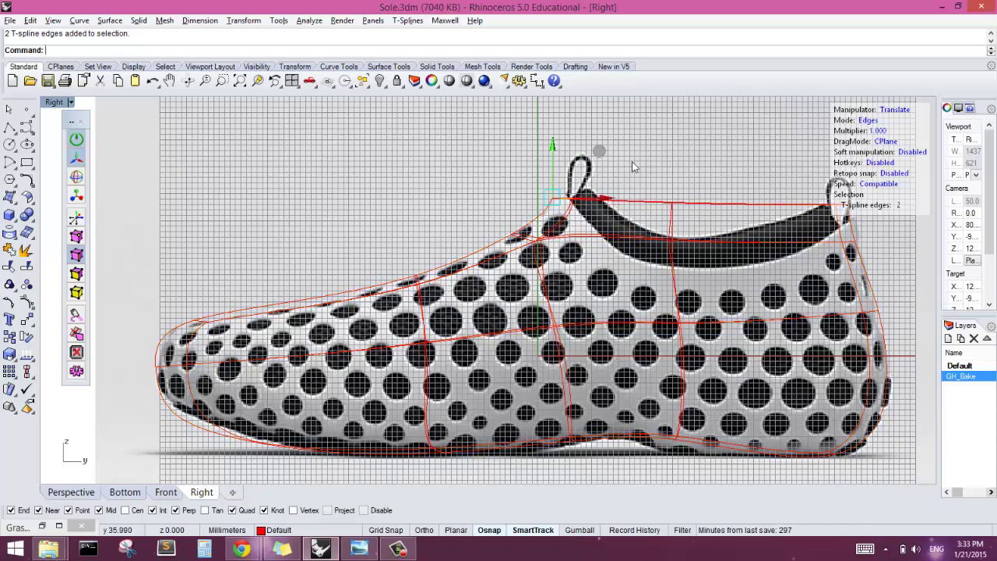
{"action": "left_click", "coordinate": [656, 180]}
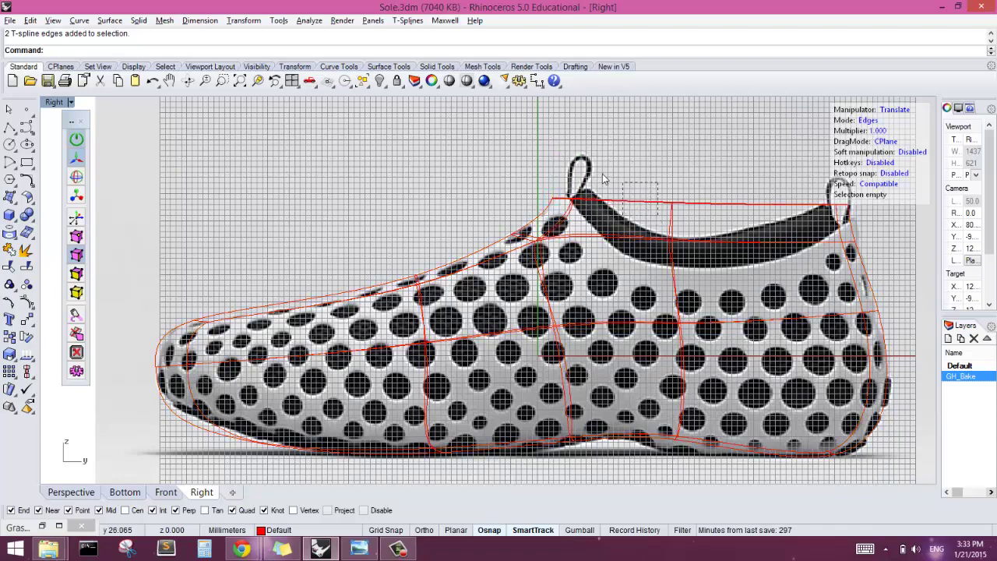
Select the twelve edges around the middle of the ankle opening, lower them to the collar curve of the image, and clear the selection.
{"action": "left_click_drag", "start_coordinate": [607, 176], "coordinate": [664, 153]}
{"action": "left_click_drag", "start_coordinate": [701, 256], "coordinate": [639, 177]}
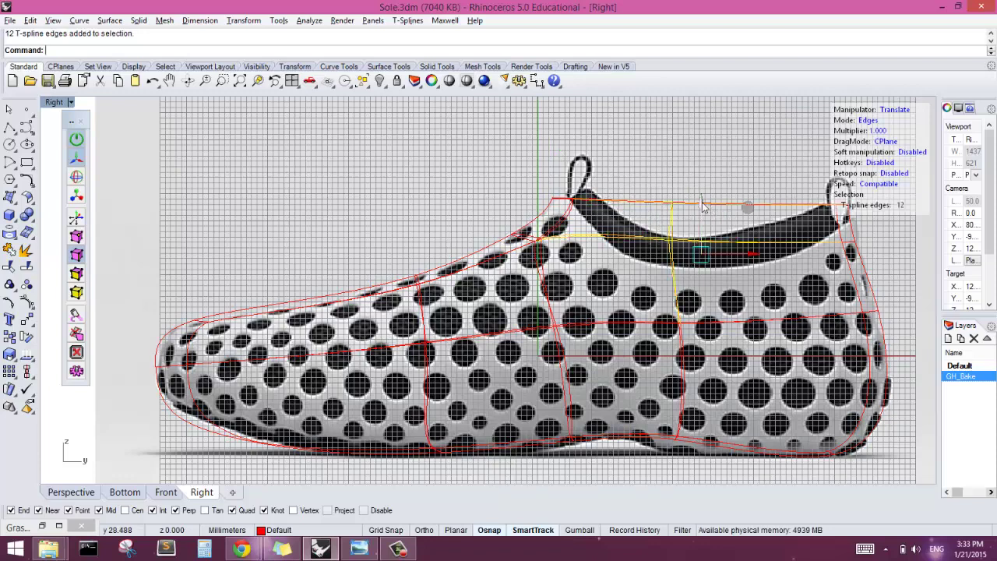
{"action": "left_click_drag", "start_coordinate": [702, 209], "coordinate": [692, 244]}
{"action": "left_click", "coordinate": [542, 194]}
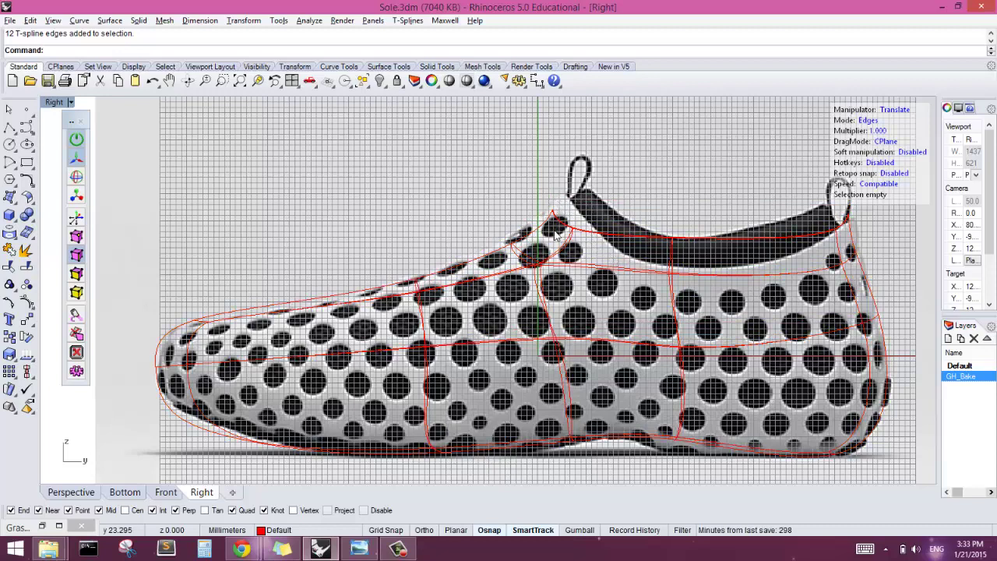
Select the three edges at the front tip of the ankle opening and raise them to the base of the front pull loop.
{"action": "left_click", "coordinate": [557, 234]}
{"action": "left_click_drag", "start_coordinate": [555, 231], "coordinate": [527, 192]}
{"action": "left_click_drag", "start_coordinate": [604, 211], "coordinate": [566, 148]}
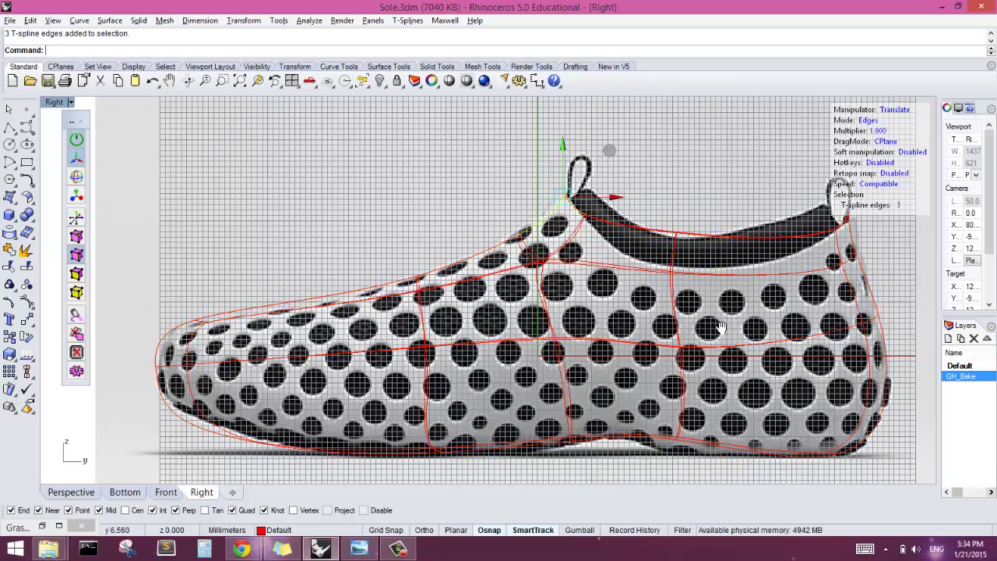
Inspect the reshaped ankle opening in the Perspective view and return to the Right view.
{"action": "right_click_drag", "start_coordinate": [703, 321], "coordinate": [617, 296]}
{"action": "left_click", "coordinate": [403, 554]}
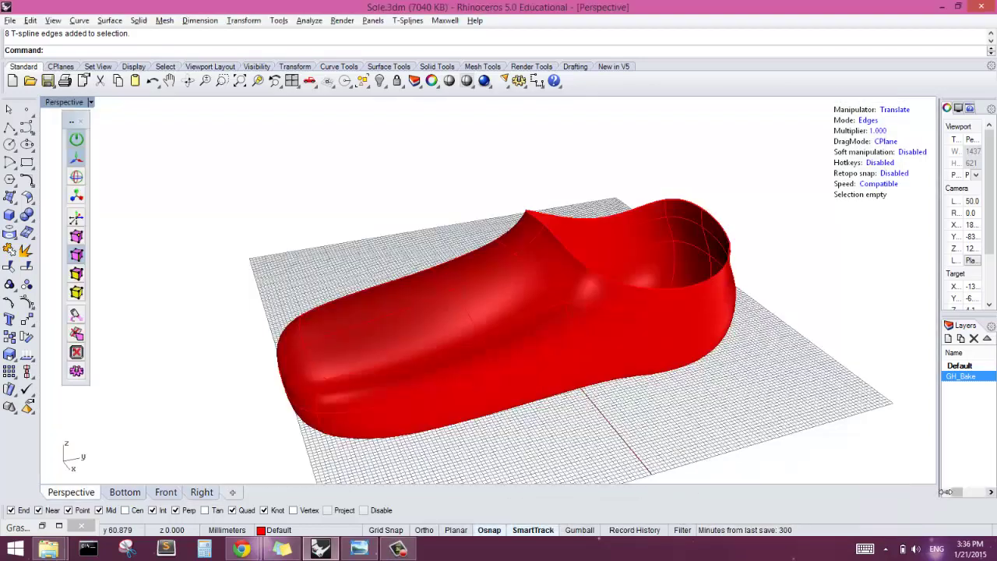
{"action": "right_click_drag", "start_coordinate": [588, 336], "coordinate": [608, 374]}
{"action": "left_click", "coordinate": [200, 493]}
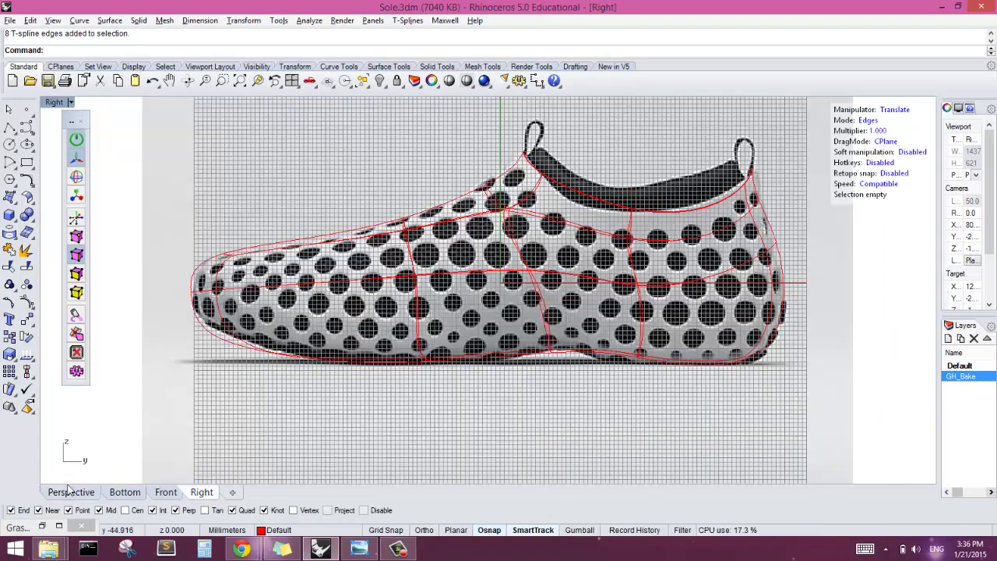
Examine the whole shoe in the Bottom view and, from above, the side and the toe, in the Perspective view.
{"action": "left_click", "coordinate": [125, 492]}
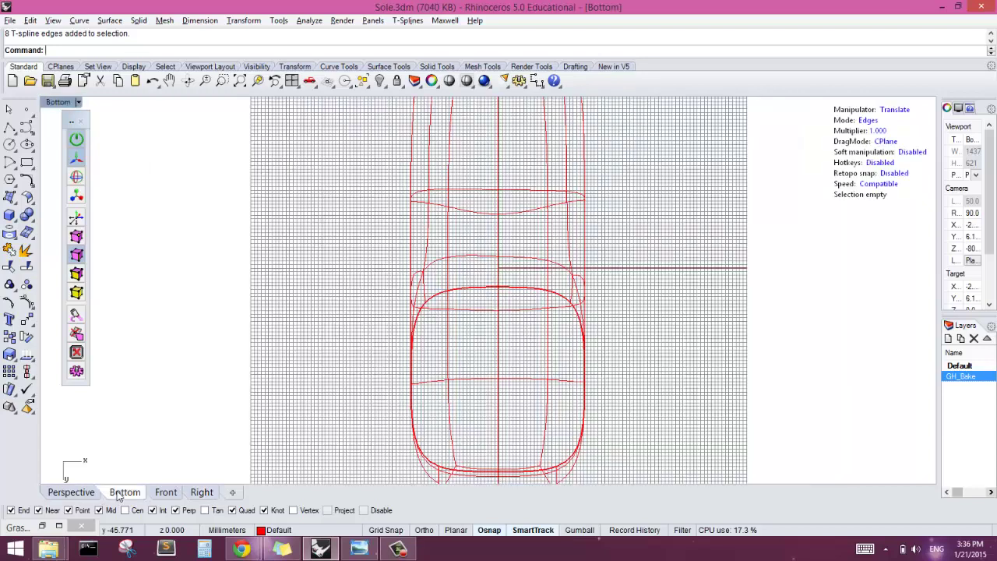
{"action": "scroll", "coordinate": [375, 209], "scroll_direction": "down", "scroll_amount": 3}
{"action": "scroll", "coordinate": [374, 208], "scroll_direction": "down", "scroll_amount": 2}
{"action": "right_click_drag", "start_coordinate": [379, 236], "coordinate": [390, 276]}
{"action": "left_click", "coordinate": [77, 492]}
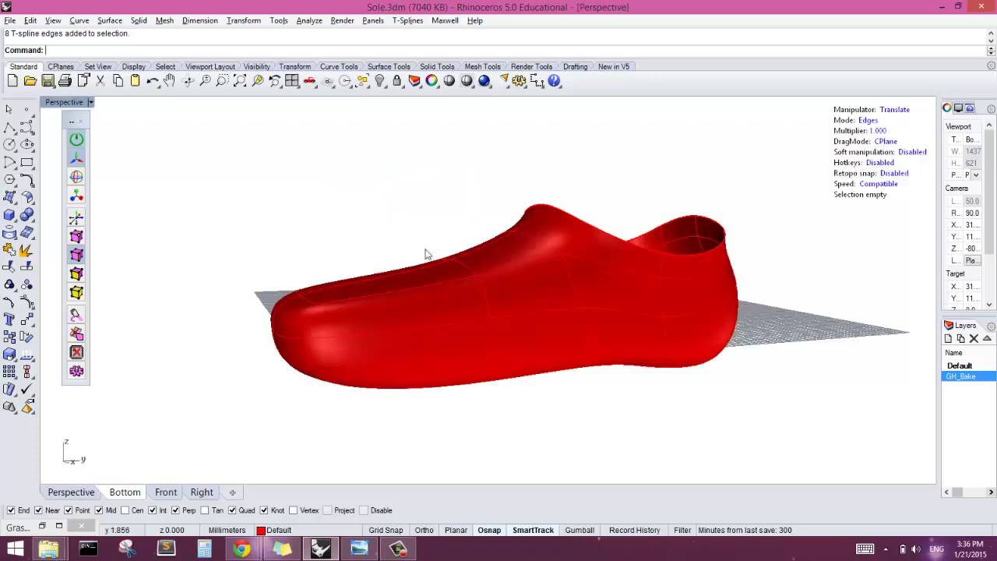
{"action": "mouse_move", "coordinate": [524, 227]}
{"action": "right_mouse_down"}
{"action": "mouse_move", "coordinate": [760, 246]}
{"action": "mouse_move", "coordinate": [776, 254]}
{"action": "mouse_move", "coordinate": [828, 361]}
{"action": "mouse_move", "coordinate": [667, 246]}
{"action": "mouse_move", "coordinate": [789, 195]}
{"action": "mouse_move", "coordinate": [803, 283]}
{"action": "mouse_move", "coordinate": [895, 349]}
{"action": "mouse_move", "coordinate": [828, 382]}
{"action": "mouse_move", "coordinate": [591, 274]}
{"action": "right_mouse_up"}
{"action": "scroll", "coordinate": [590, 274], "scroll_direction": "down", "scroll_amount": 3}
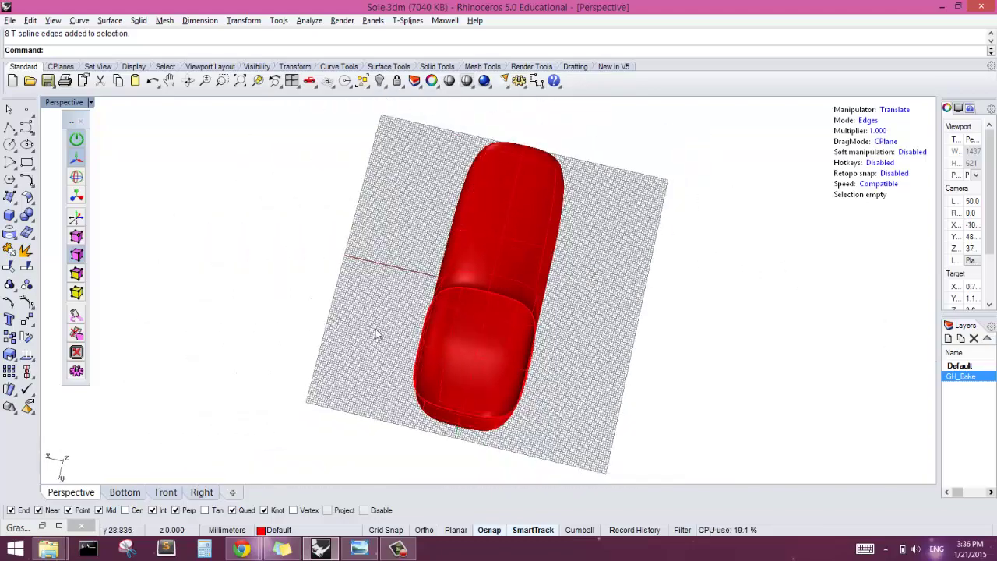
{"action": "right_click_drag", "start_coordinate": [374, 255], "coordinate": [638, 390]}
{"action": "scroll", "coordinate": [434, 241], "scroll_direction": "up", "scroll_amount": 3}
{"action": "right_click_drag", "start_coordinate": [512, 235], "coordinate": [447, 336]}
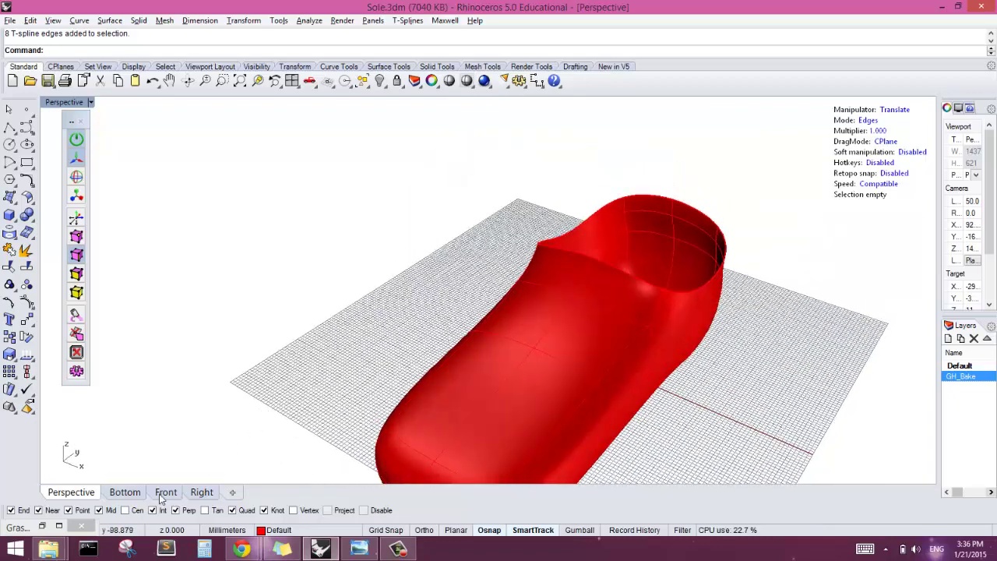
Return to the Bottom viewport and set its view to Bottom, with the whole shoe in sight.
{"action": "left_click", "coordinate": [122, 492]}
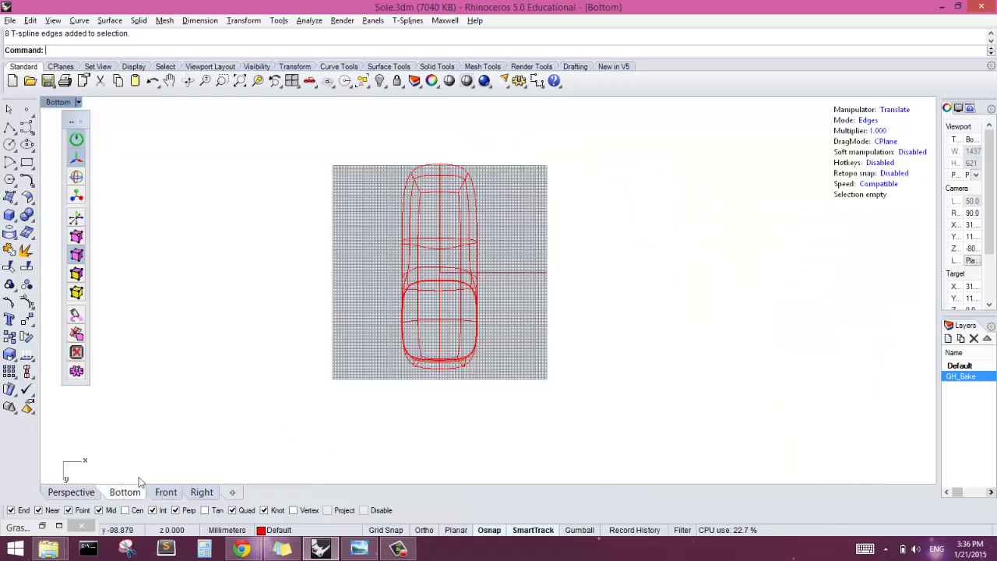
{"action": "scroll", "coordinate": [317, 226], "scroll_direction": "up", "scroll_amount": 5}
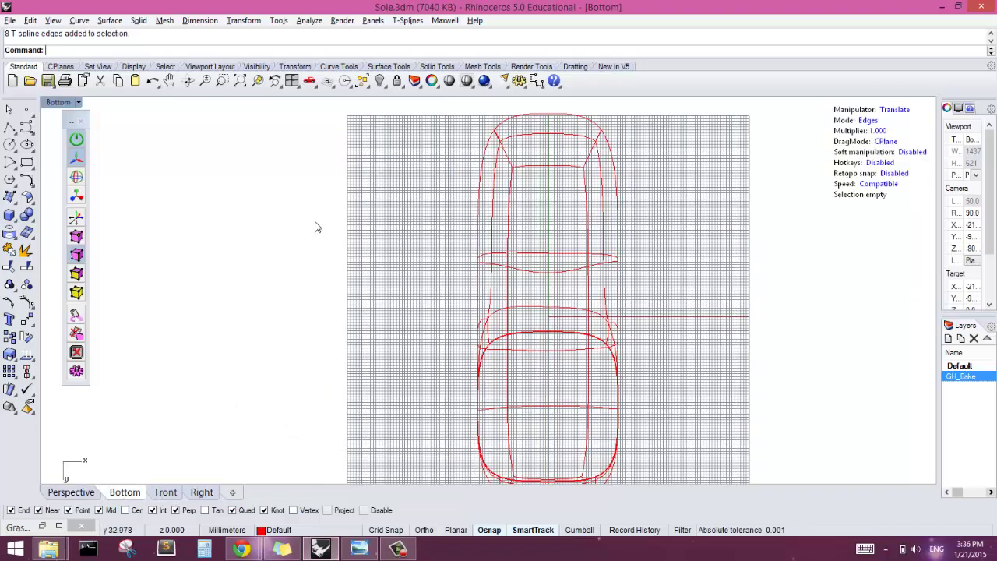
{"action": "left_click", "coordinate": [56, 104]}
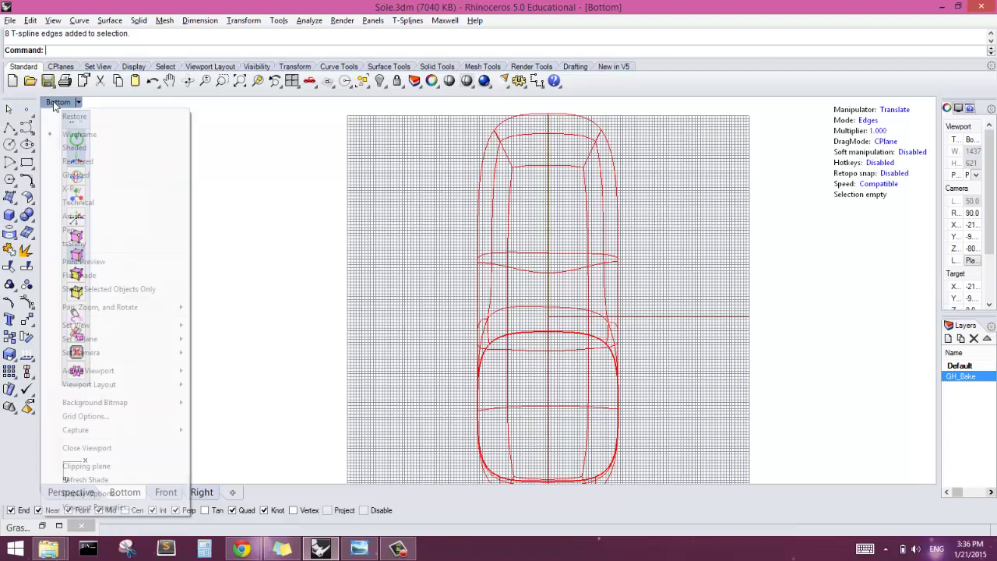
{"action": "mouse_move", "coordinate": [96, 326]}
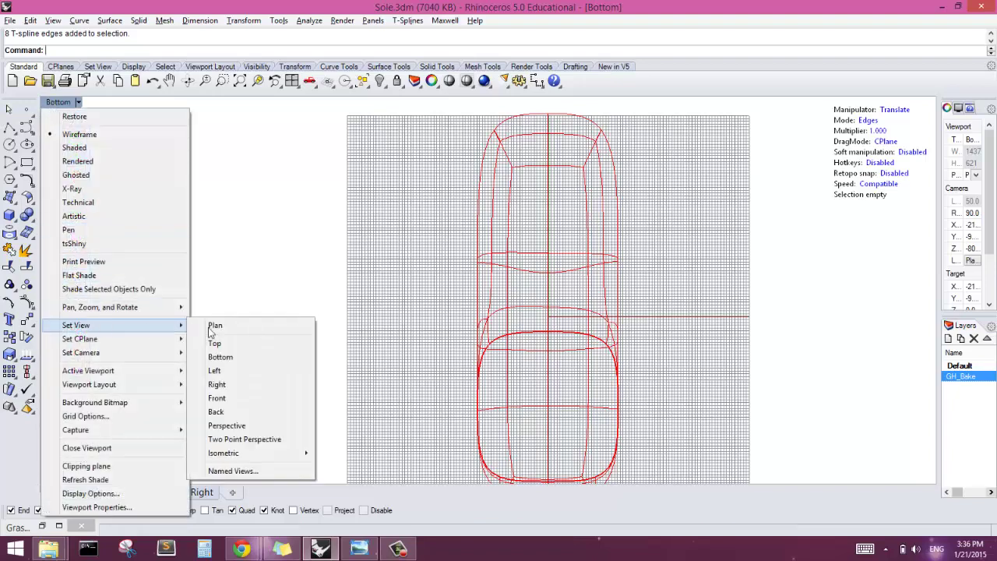
{"action": "left_click", "coordinate": [243, 357]}
{"action": "right_click_drag", "start_coordinate": [287, 230], "coordinate": [282, 229]}
{"action": "type", "text": "Ba"}
{"action": "key", "text": "Return"}
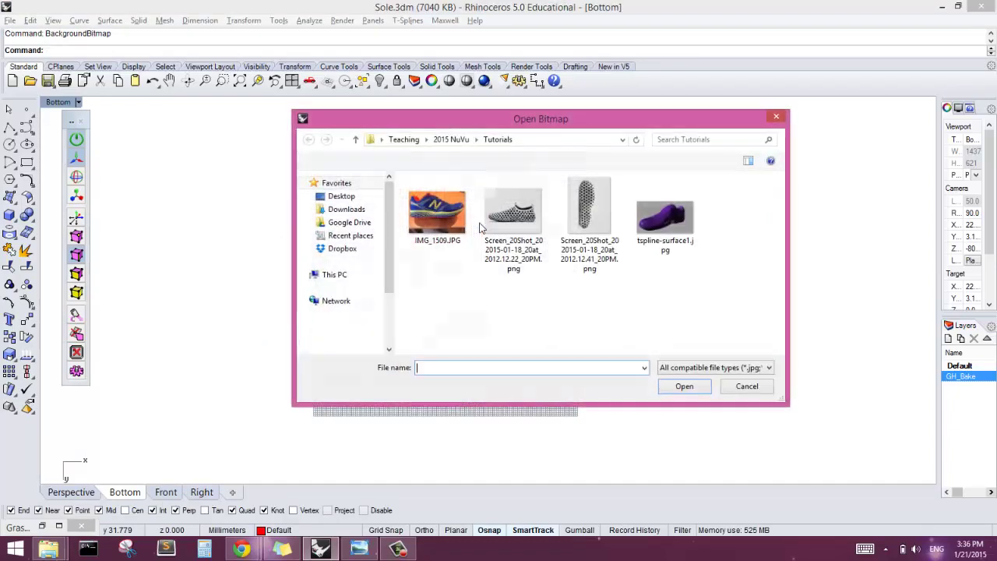
{"action": "double_click", "coordinate": [586, 214]}
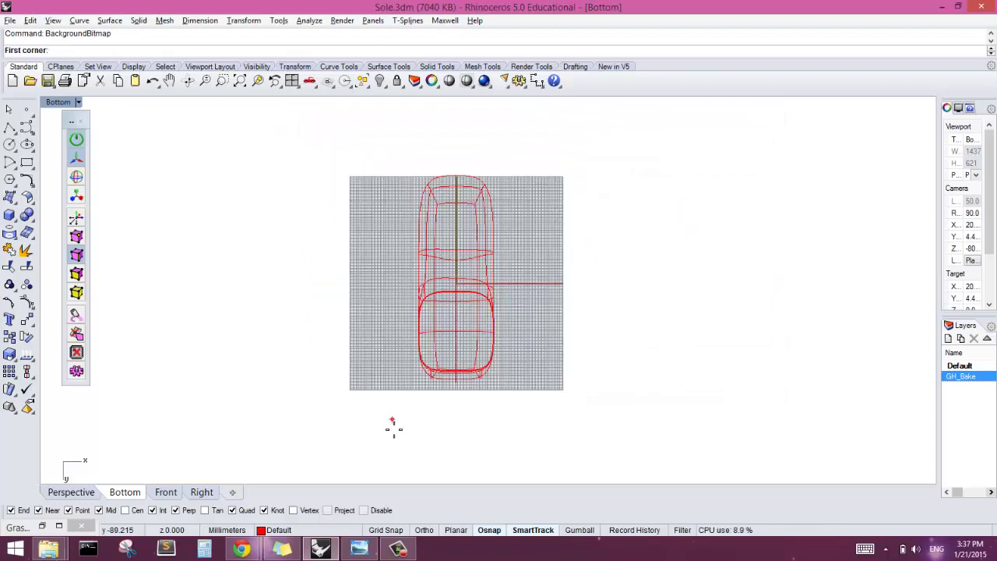
{"action": "left_click", "coordinate": [384, 419]}
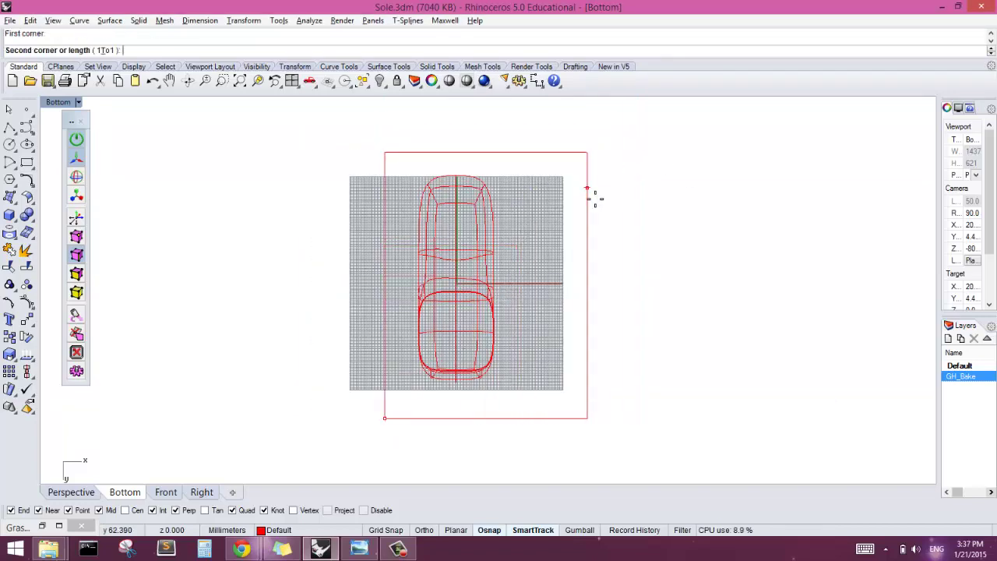
{"action": "left_click", "coordinate": [586, 192]}
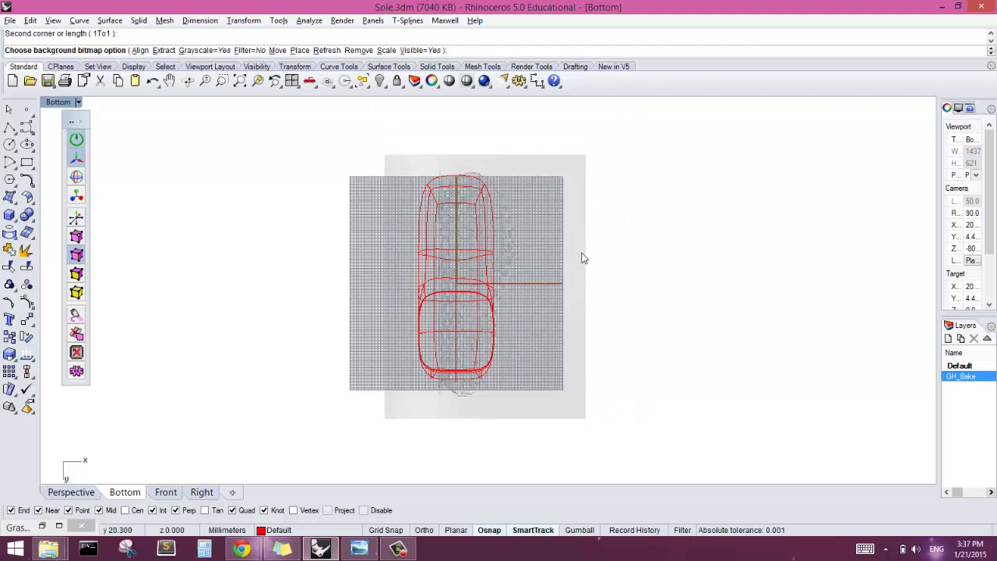
{"action": "left_click", "coordinate": [218, 52]}
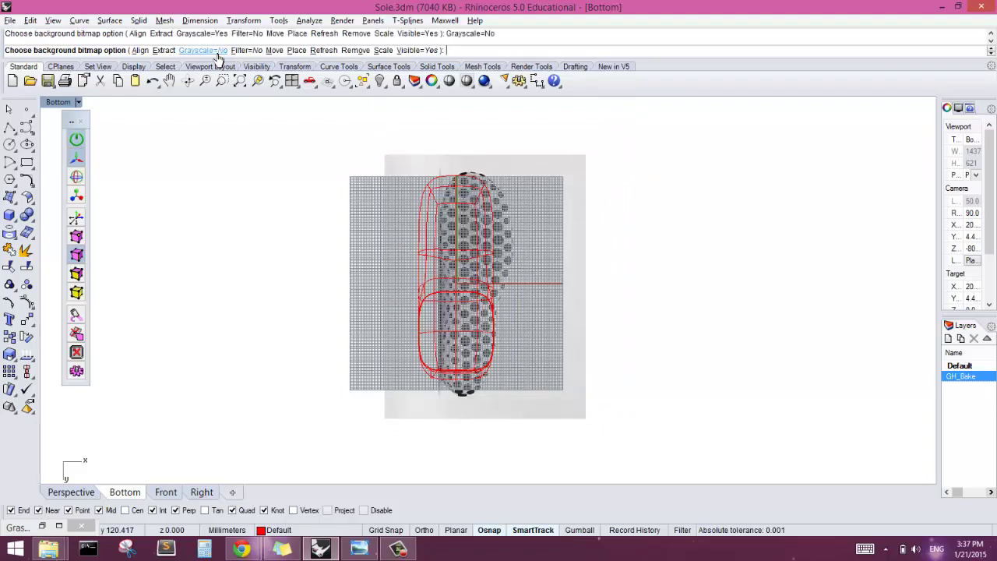
Scale the background sole image down to about 0.96 from a point level with the shoe's toe.
{"action": "scroll", "coordinate": [343, 225], "scroll_direction": "up", "scroll_amount": 4}
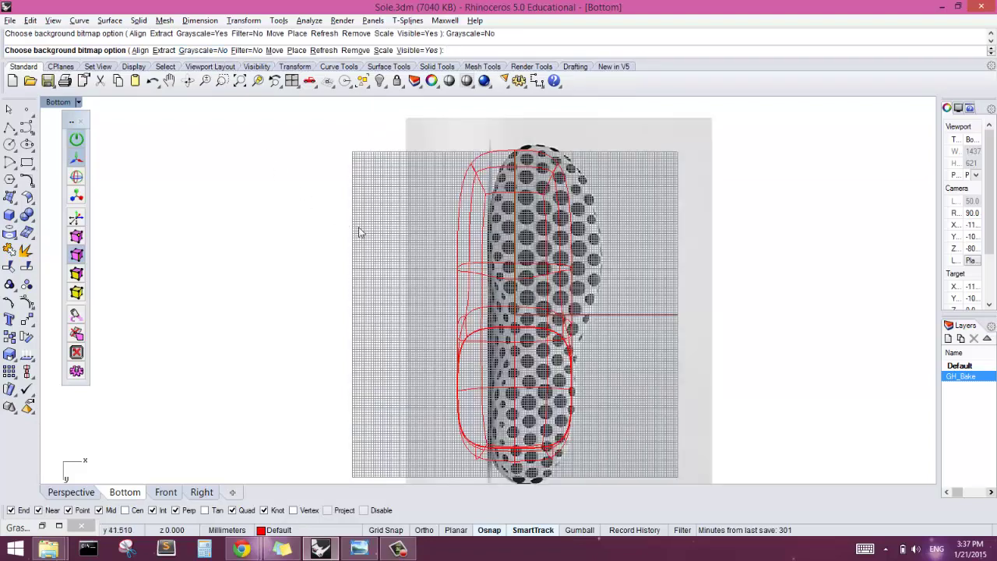
{"action": "scroll", "coordinate": [443, 228], "scroll_direction": "down", "scroll_amount": 2}
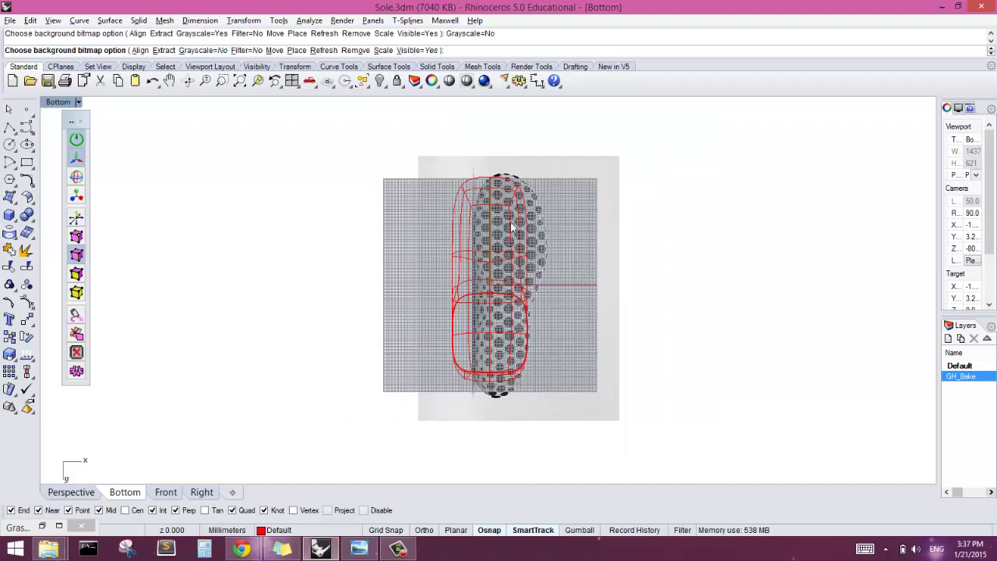
{"action": "scroll", "coordinate": [497, 240], "scroll_direction": "up", "scroll_amount": 1}
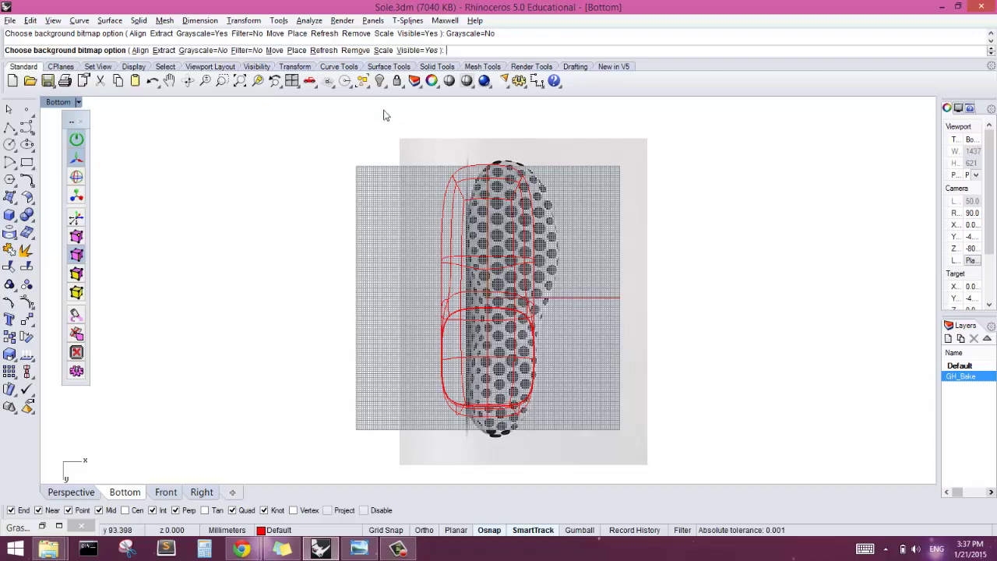
{"action": "left_click", "coordinate": [383, 51]}
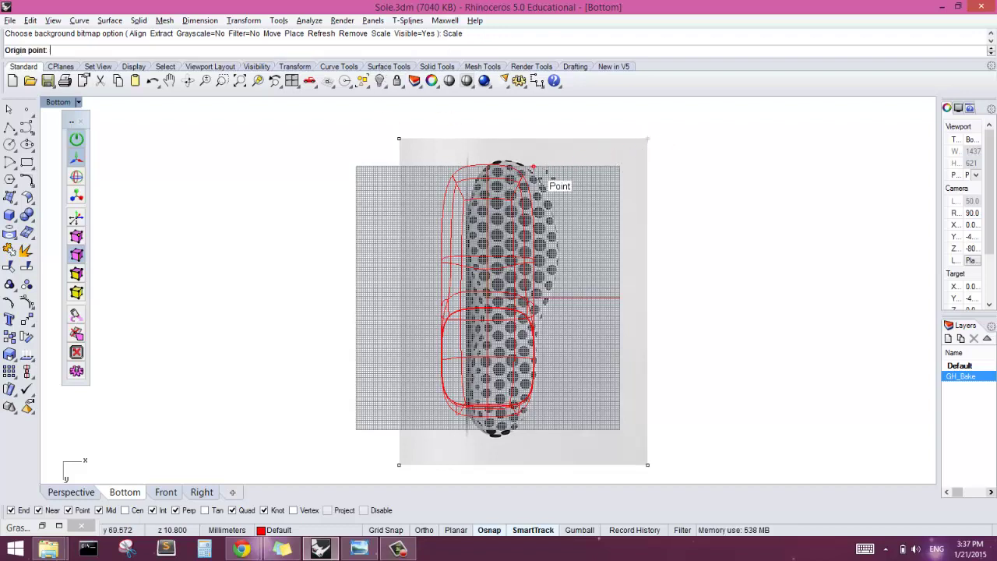
{"action": "left_click", "coordinate": [589, 166]}
{"action": "left_click", "coordinate": [584, 450]}
{"action": "left_click", "coordinate": [601, 446]}
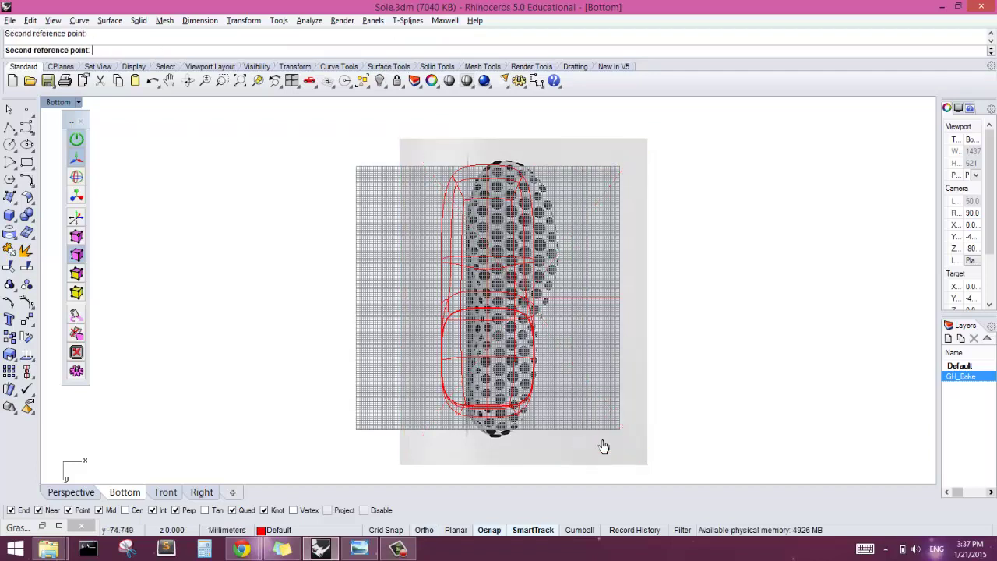
Scale the sole image down again from the toe level, with Ortho on, to match the length of the shoe outline.
{"action": "right_click", "coordinate": [584, 260]}
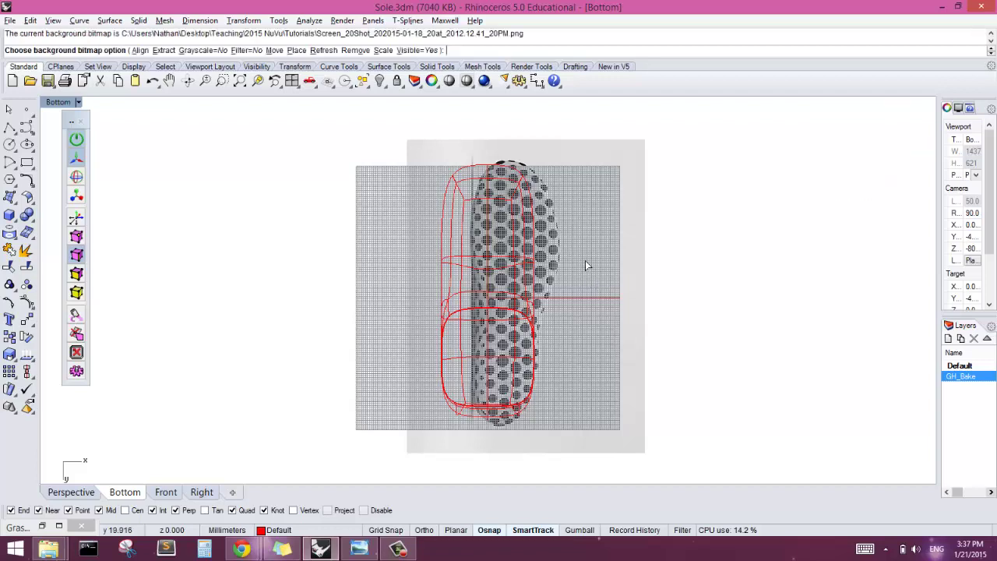
{"action": "type", "text": "s"}
{"action": "key", "text": "Return"}
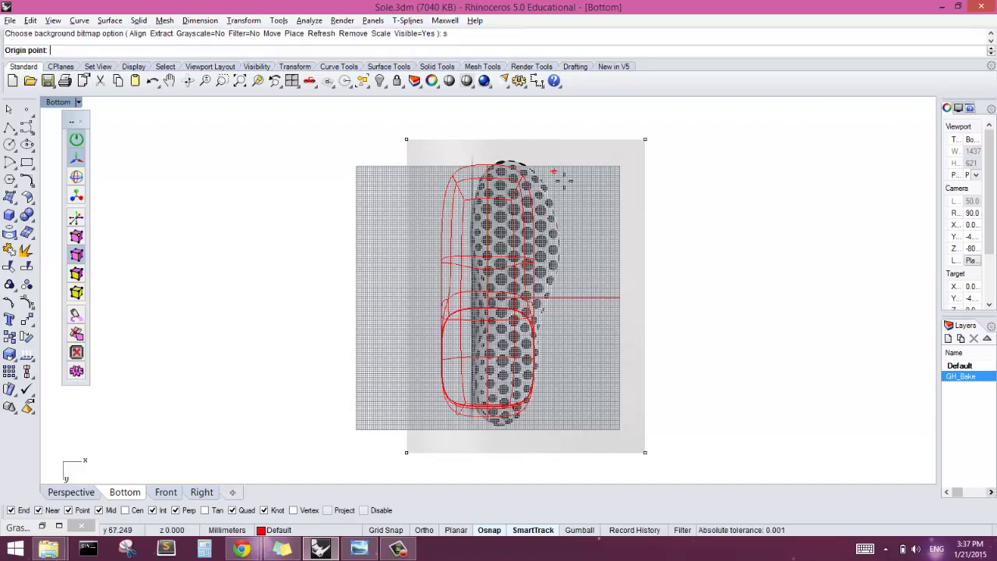
{"action": "left_click", "coordinate": [556, 170]}
{"action": "left_click", "coordinate": [557, 170]}
{"action": "key", "text": "F8"}
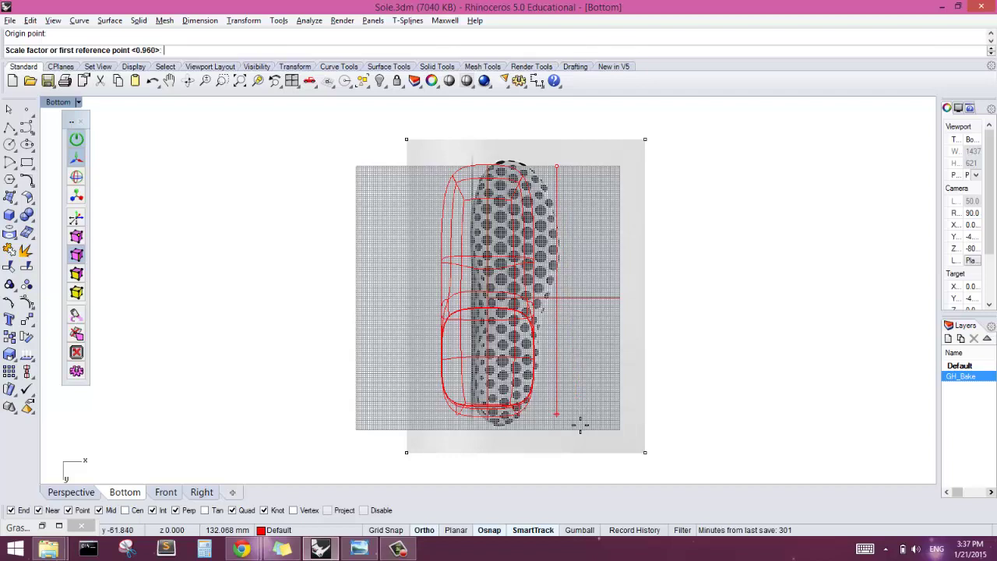
{"action": "left_click", "coordinate": [573, 415]}
{"action": "left_click", "coordinate": [574, 411]}
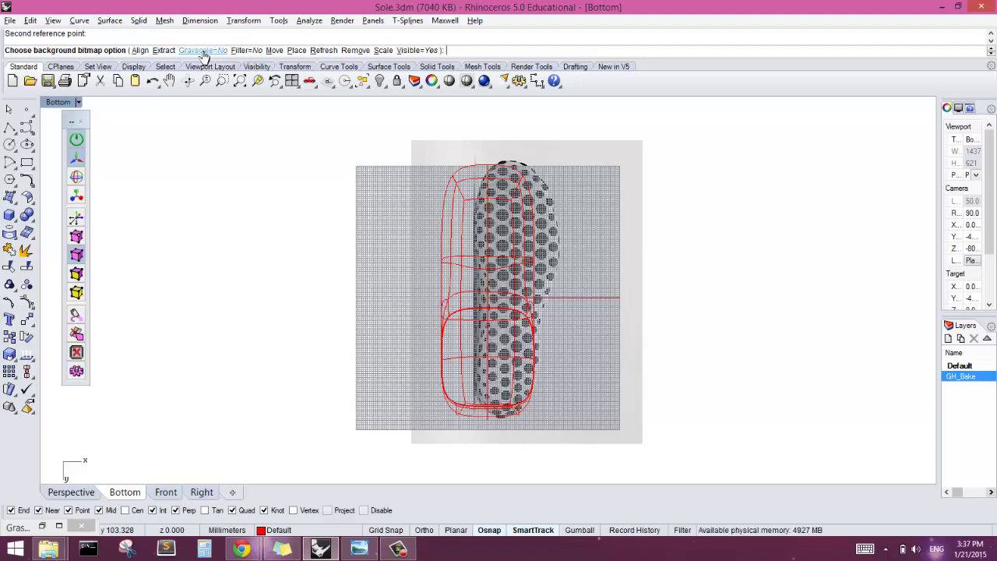
Move the background sole image sideways until it lies centred under the shoe outline, and finish the bitmap command.
{"action": "left_click", "coordinate": [274, 49]}
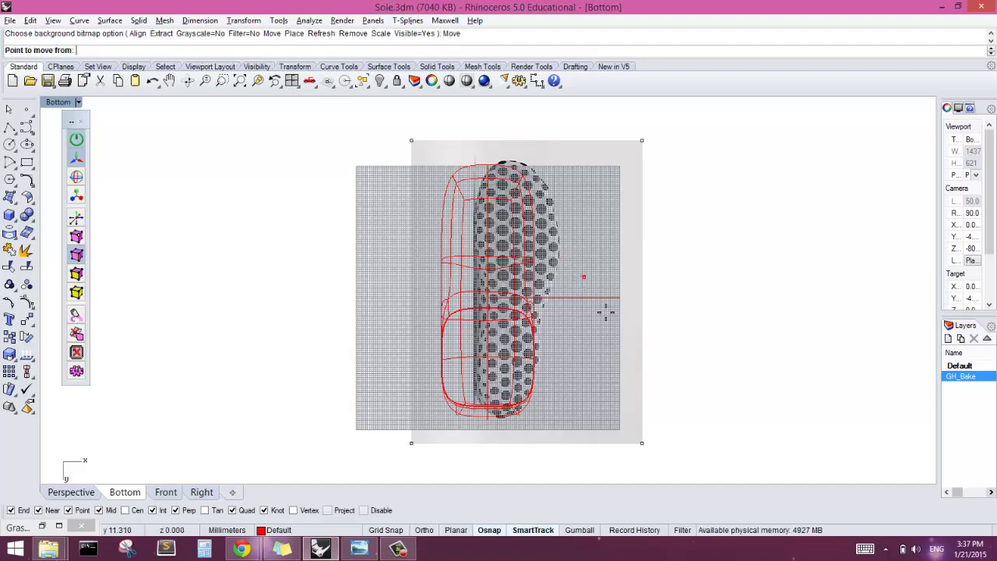
{"action": "left_click", "coordinate": [628, 353]}
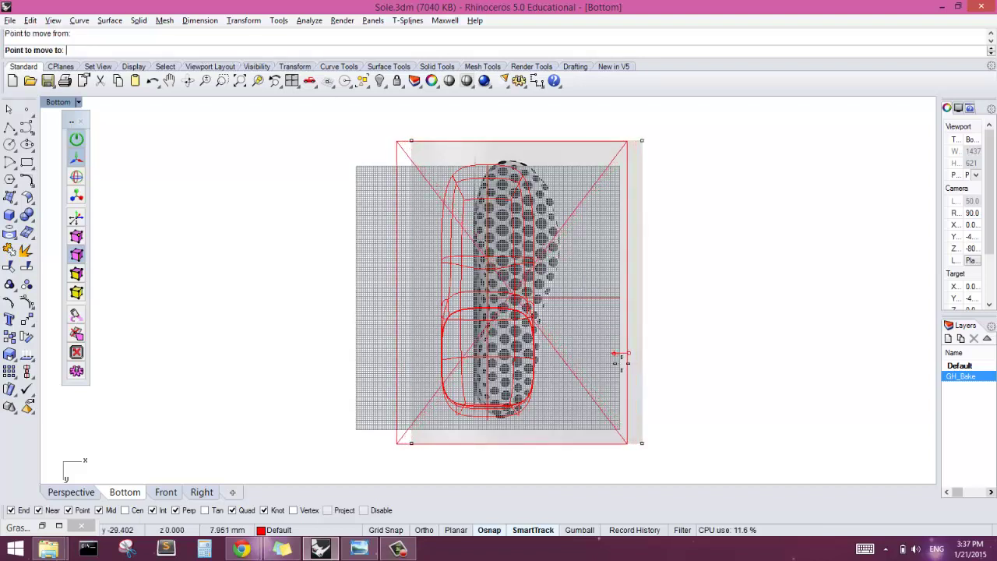
{"action": "left_click", "coordinate": [611, 360]}
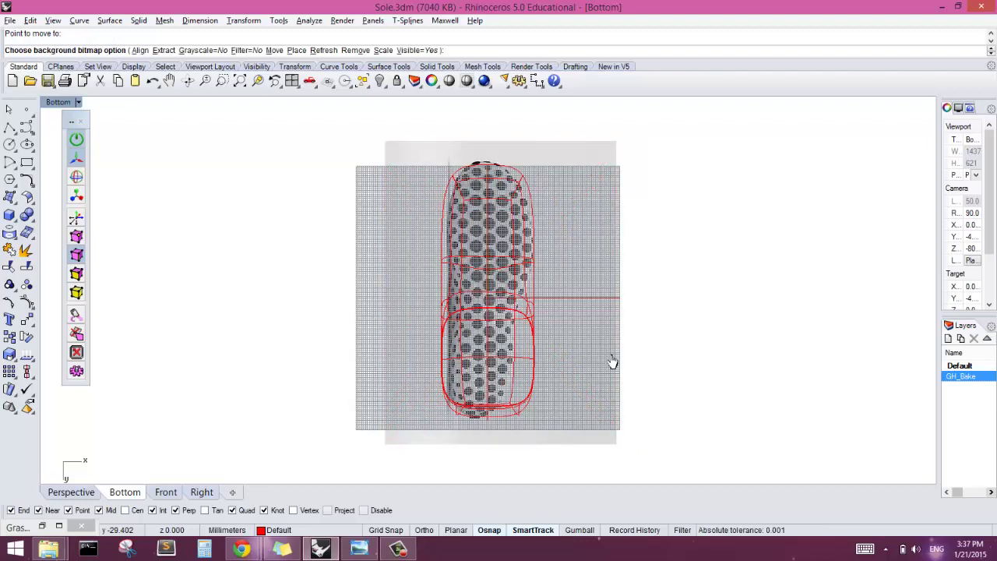
{"action": "scroll", "coordinate": [467, 345], "scroll_direction": "up", "scroll_amount": 2}
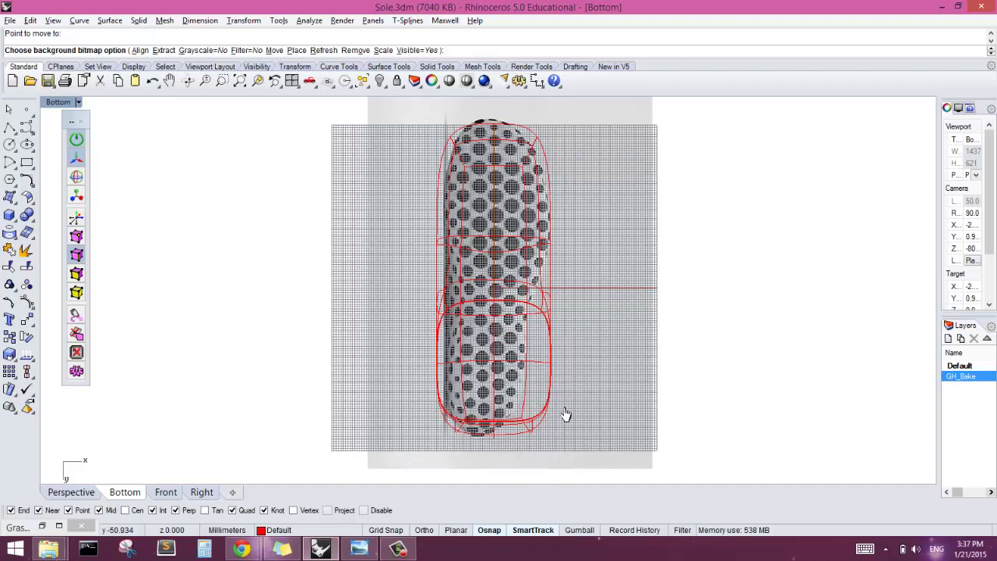
{"action": "key", "text": "Return"}
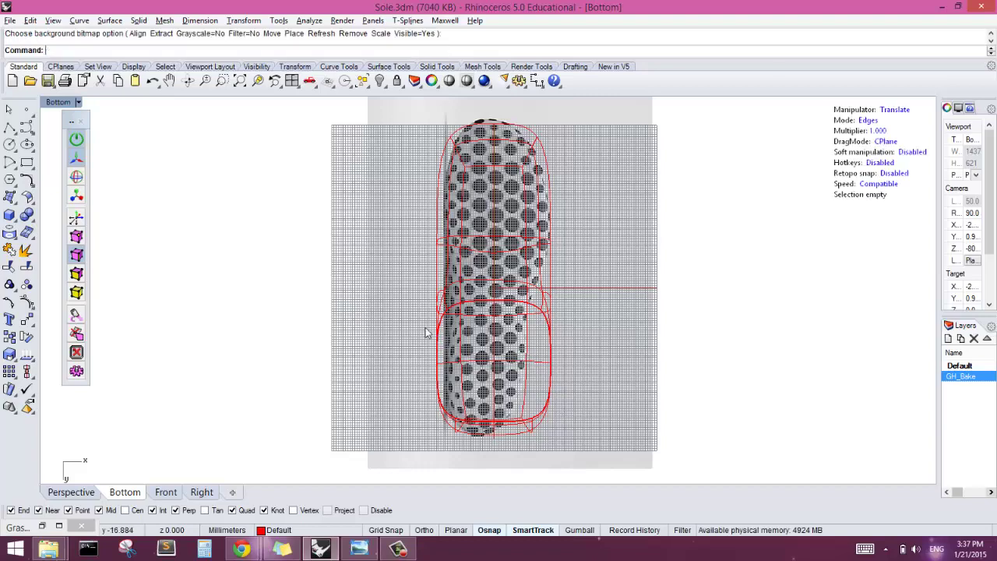
Select the three edges at the wide side of the heel, move them inward toward the sole image's contour, and clear the selection.
{"action": "scroll", "coordinate": [641, 352], "scroll_direction": "up", "scroll_amount": 3}
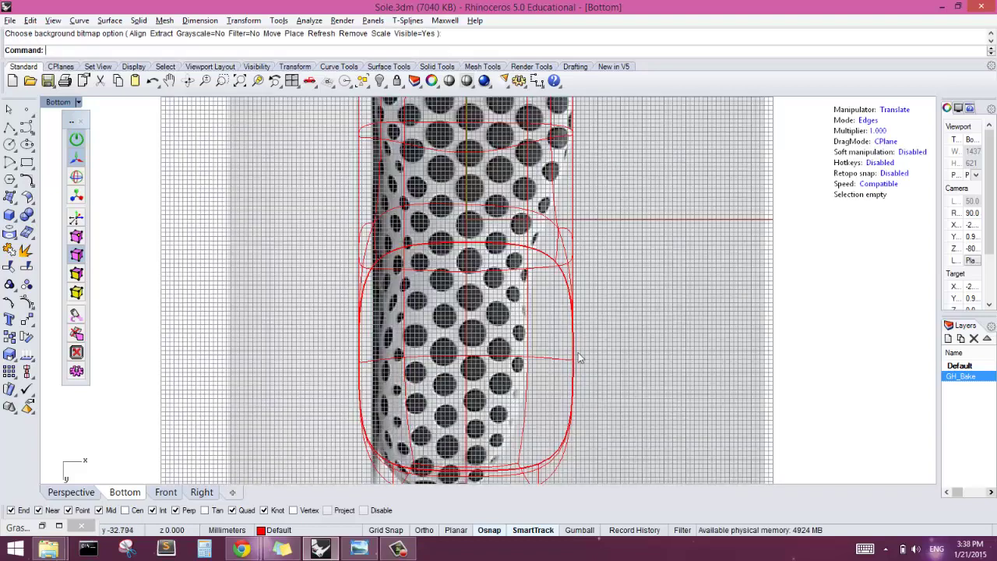
{"action": "scroll", "coordinate": [545, 356], "scroll_direction": "down", "scroll_amount": 2}
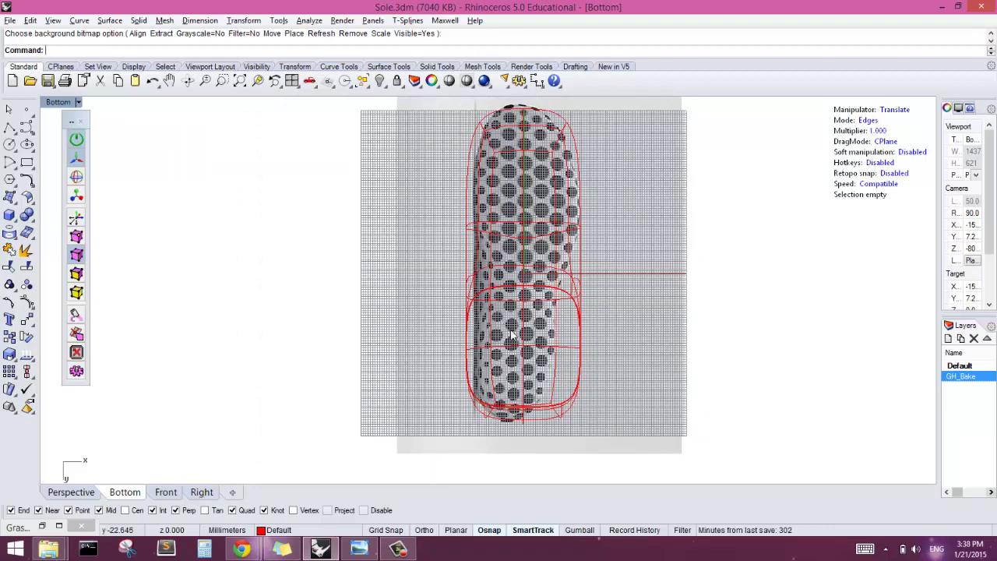
{"action": "scroll", "coordinate": [596, 382], "scroll_direction": "up", "scroll_amount": 1}
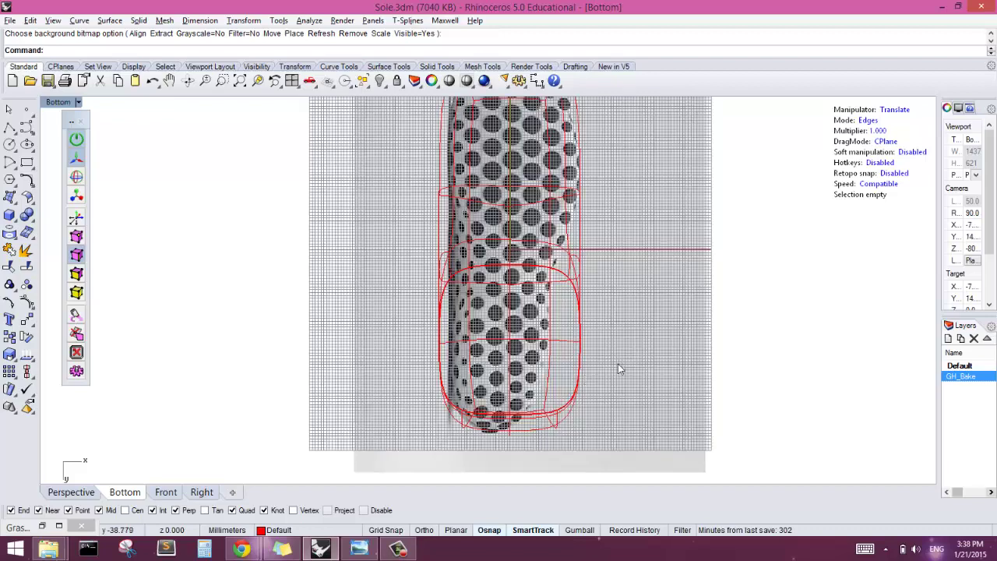
{"action": "left_click_drag", "start_coordinate": [584, 376], "coordinate": [569, 372]}
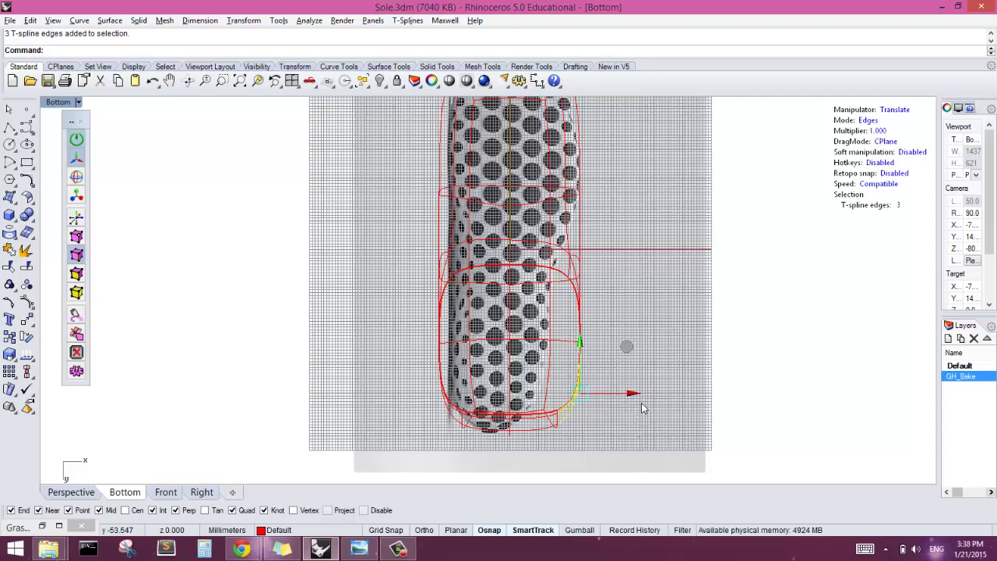
{"action": "left_click_drag", "start_coordinate": [618, 391], "coordinate": [597, 396]}
{"action": "left_click", "coordinate": [622, 309]}
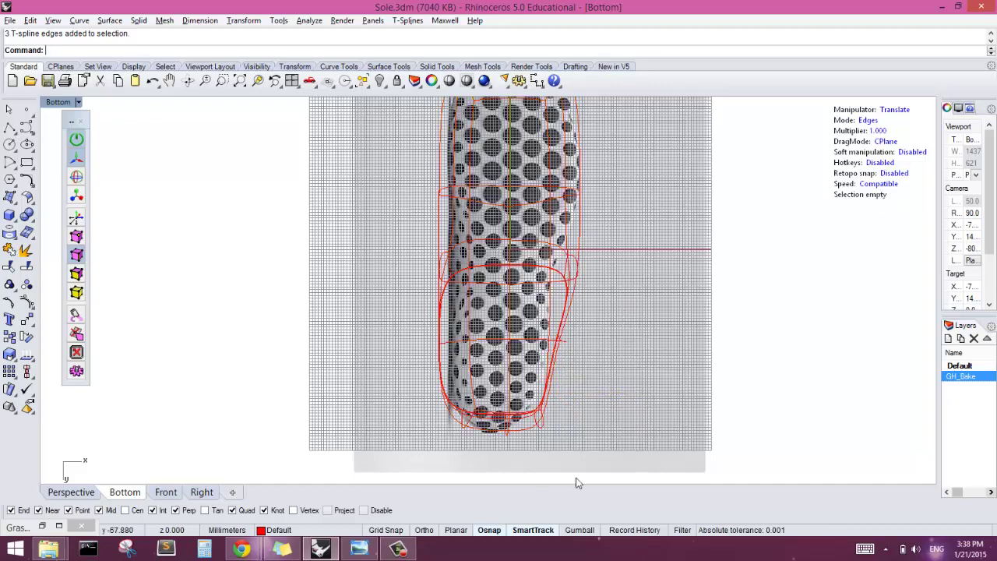
{"action": "left_click", "coordinate": [396, 550]}
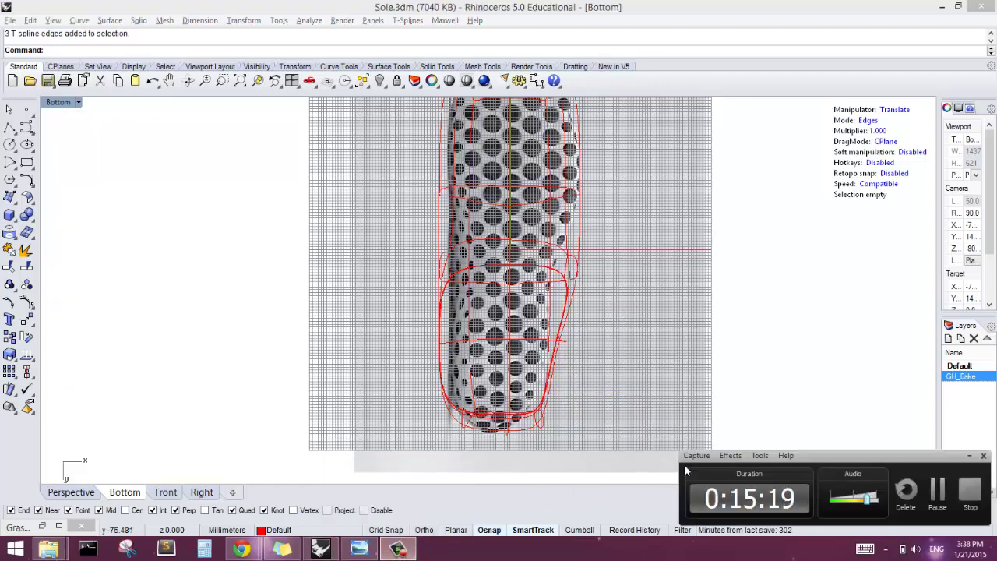
{"action": "left_click", "coordinate": [938, 499]}
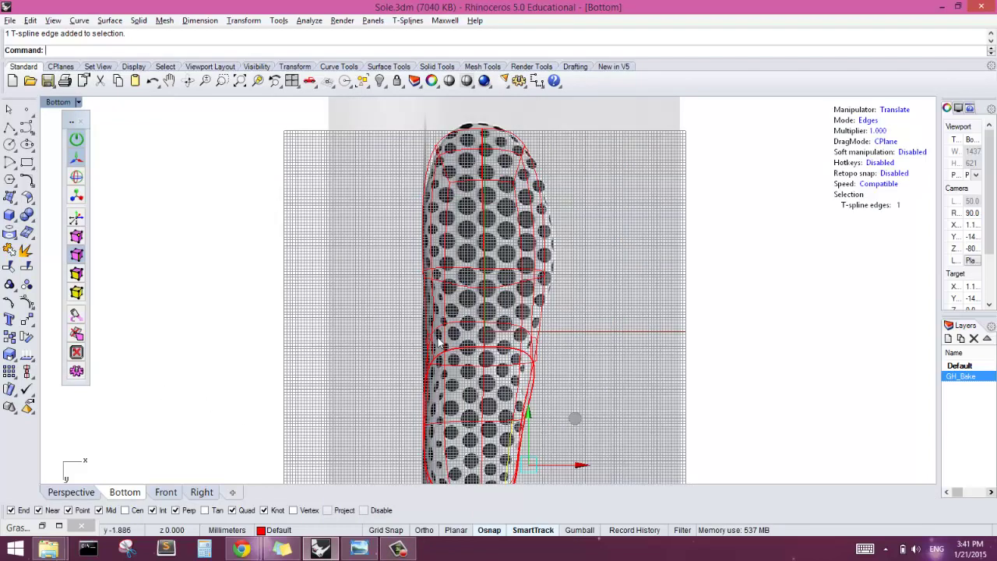
Select the four upper edges along both sides of the forefoot in the Perspective view and move them slightly down.
{"action": "left_click", "coordinate": [67, 492]}
{"action": "left_click", "coordinate": [514, 312]}
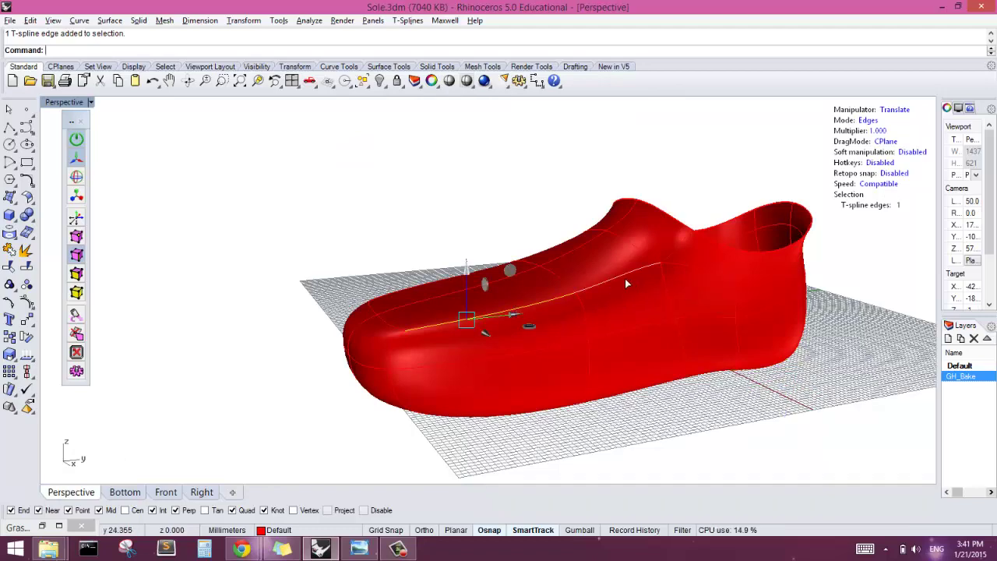
{"action": "left_click", "coordinate": [588, 286], "text": "shift"}
{"action": "scroll", "coordinate": [656, 306], "scroll_direction": "down", "scroll_amount": 3}
{"action": "right_click_drag", "start_coordinate": [655, 306], "coordinate": [542, 272]}
{"action": "scroll", "coordinate": [542, 268], "scroll_direction": "up", "scroll_amount": 4}
{"action": "scroll", "coordinate": [546, 253], "scroll_direction": "down", "scroll_amount": 4}
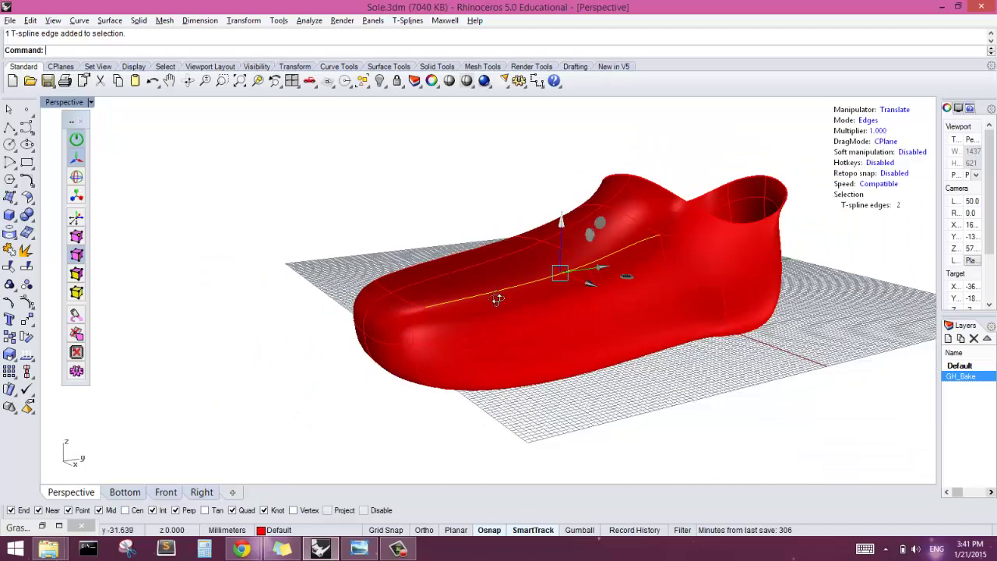
{"action": "right_click_drag", "start_coordinate": [519, 305], "coordinate": [558, 294]}
{"action": "left_click", "coordinate": [549, 224], "text": "shift"}
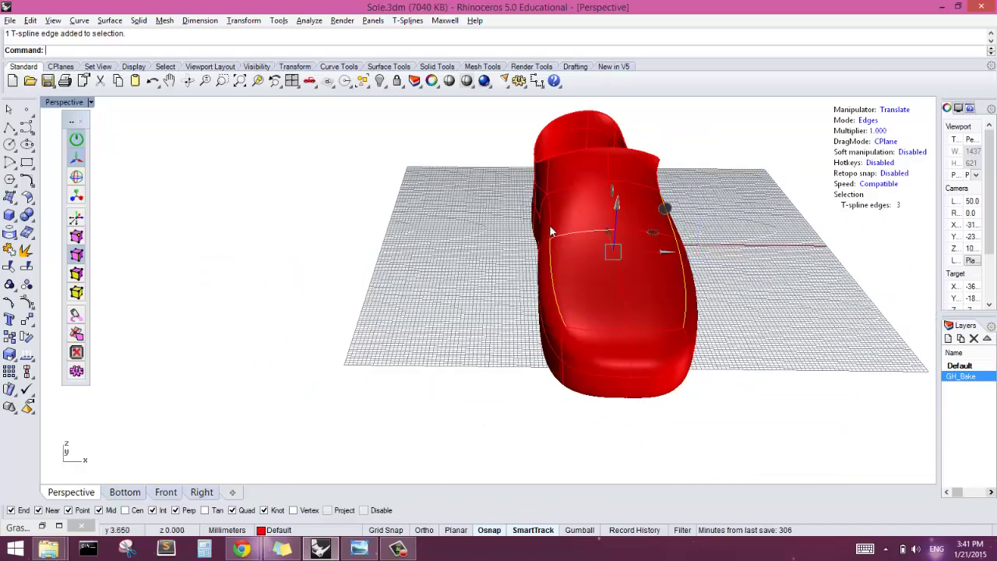
{"action": "right_click_drag", "start_coordinate": [601, 241], "coordinate": [540, 239]}
{"action": "scroll", "coordinate": [555, 237], "scroll_direction": "up", "scroll_amount": 3}
{"action": "scroll", "coordinate": [559, 245], "scroll_direction": "down", "scroll_amount": 3}
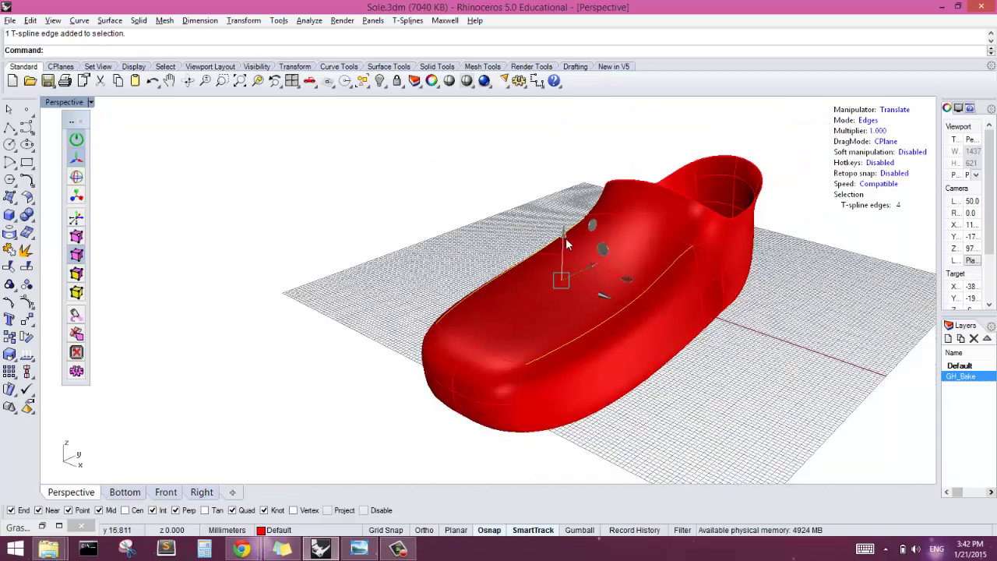
{"action": "left_click_drag", "start_coordinate": [564, 233], "coordinate": [561, 247]}
Select the two edges at the corners of the toe and set the manipulator to Scale.
{"action": "right_click_drag", "start_coordinate": [553, 319], "coordinate": [412, 265]}
{"action": "right_click_drag", "start_coordinate": [614, 403], "coordinate": [681, 382]}
{"action": "left_click", "coordinate": [686, 378]}
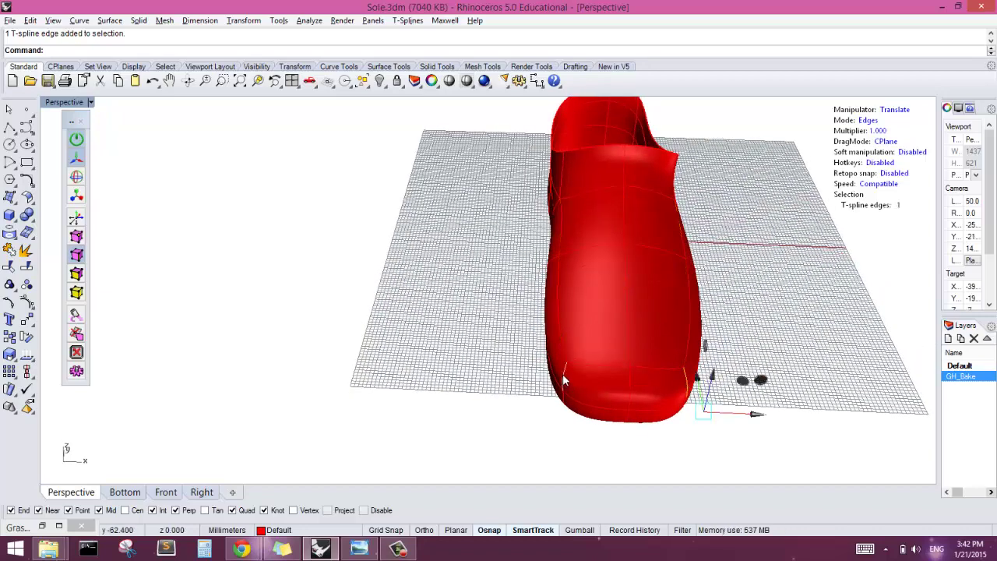
{"action": "left_click", "coordinate": [562, 375], "text": "shift"}
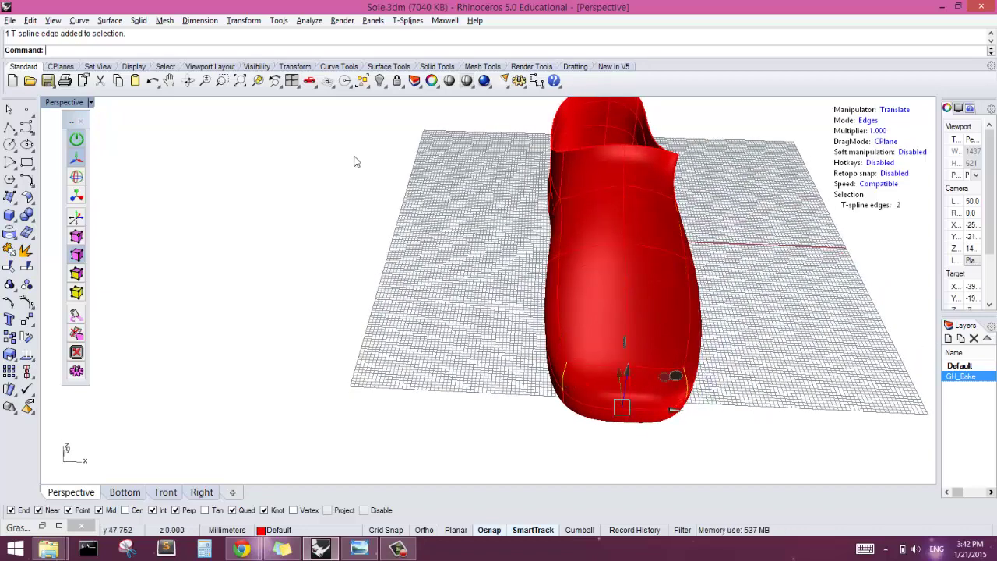
{"action": "left_click", "coordinate": [77, 198]}
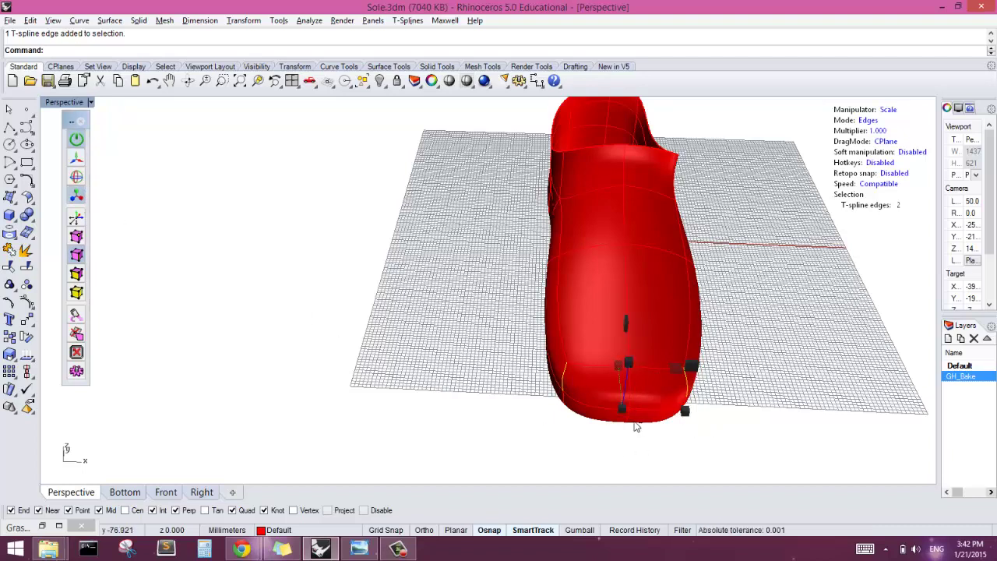
{"action": "right_click_drag", "start_coordinate": [634, 424], "coordinate": [608, 400]}
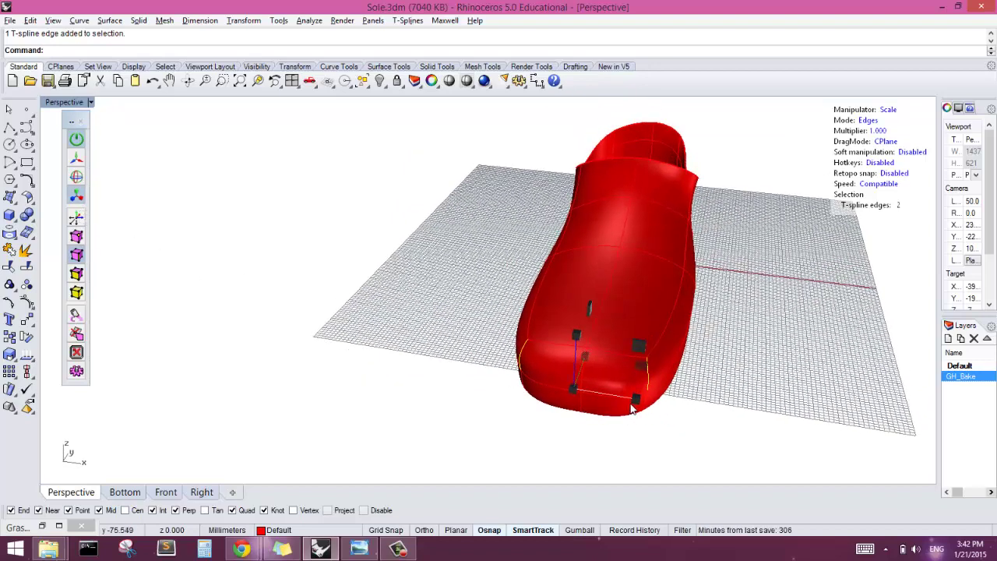
Try to scale the two toe corner edges inward across the shoe's width, and undo the change.
{"action": "left_click_drag", "start_coordinate": [634, 401], "coordinate": [623, 403]}
{"action": "scroll", "coordinate": [651, 412], "scroll_direction": "down", "scroll_amount": 3}
{"action": "right_click_drag", "start_coordinate": [655, 419], "coordinate": [686, 413]}
{"action": "scroll", "coordinate": [678, 403], "scroll_direction": "up", "scroll_amount": 4}
{"action": "scroll", "coordinate": [612, 401], "scroll_direction": "up", "scroll_amount": 4}
{"action": "right_click_drag", "start_coordinate": [610, 398], "coordinate": [526, 307]}
{"action": "key", "text": "ctrl+z"}
{"action": "key", "text": "ctrl+z"}
Extend the selection to four toe edges including the lower ones, scale them inward across the width, and clear the selection.
{"action": "left_click", "coordinate": [621, 352], "text": "shift"}
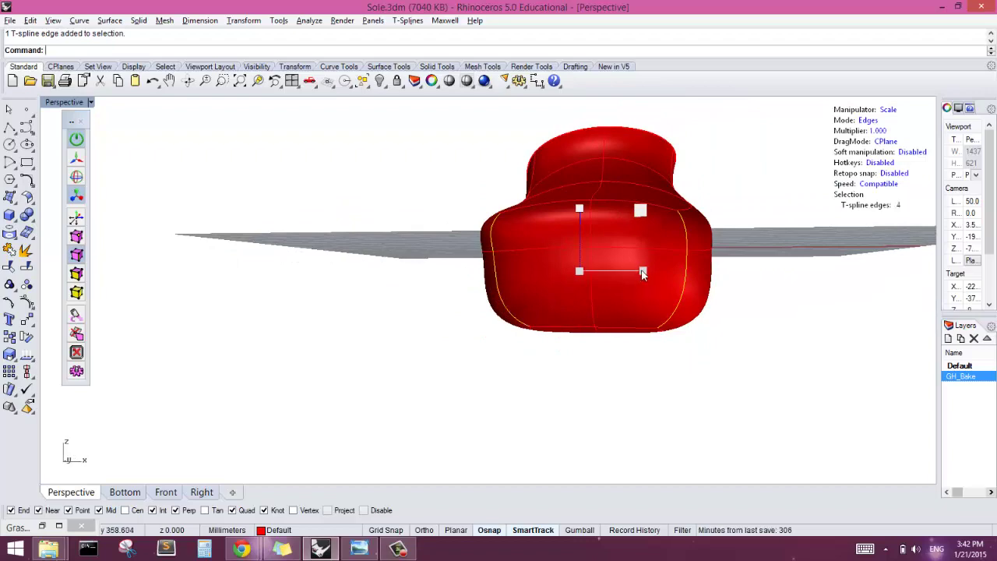
{"action": "left_click_drag", "start_coordinate": [639, 277], "coordinate": [629, 276]}
{"action": "right_click_drag", "start_coordinate": [717, 365], "coordinate": [516, 385]}
{"action": "scroll", "coordinate": [516, 386], "scroll_direction": "down", "scroll_amount": 6}
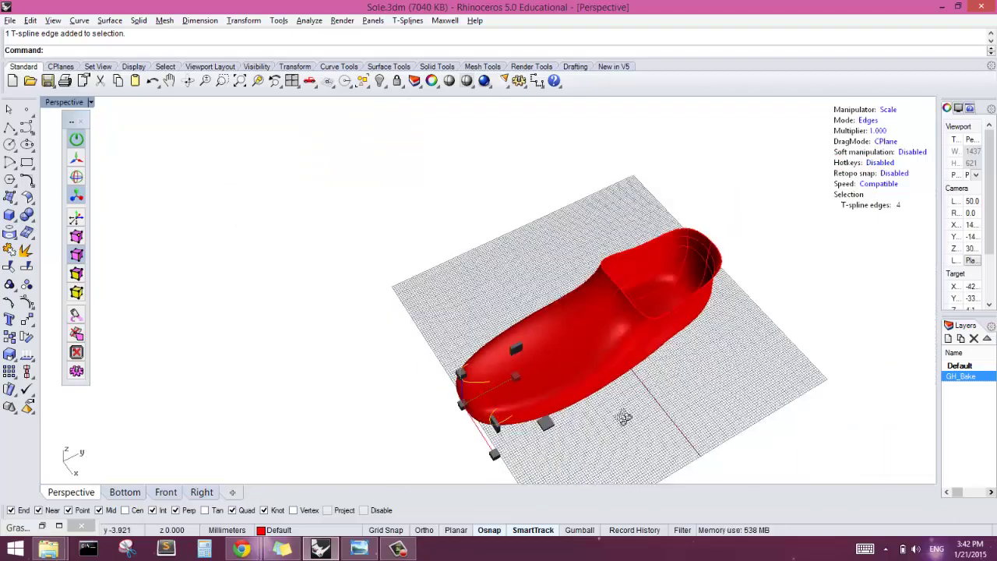
{"action": "right_click_drag", "start_coordinate": [614, 423], "coordinate": [627, 280]}
{"action": "scroll", "coordinate": [404, 335], "scroll_direction": "up", "scroll_amount": 5}
{"action": "right_click_drag", "start_coordinate": [478, 279], "coordinate": [453, 271]}
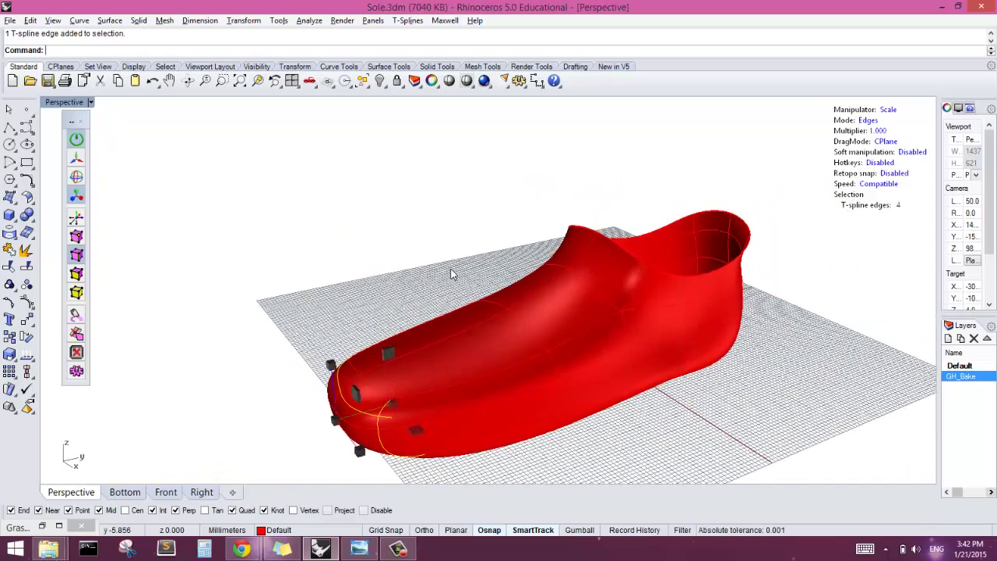
{"action": "left_click", "coordinate": [454, 267]}
{"action": "right_click_drag", "start_coordinate": [523, 292], "coordinate": [538, 393]}
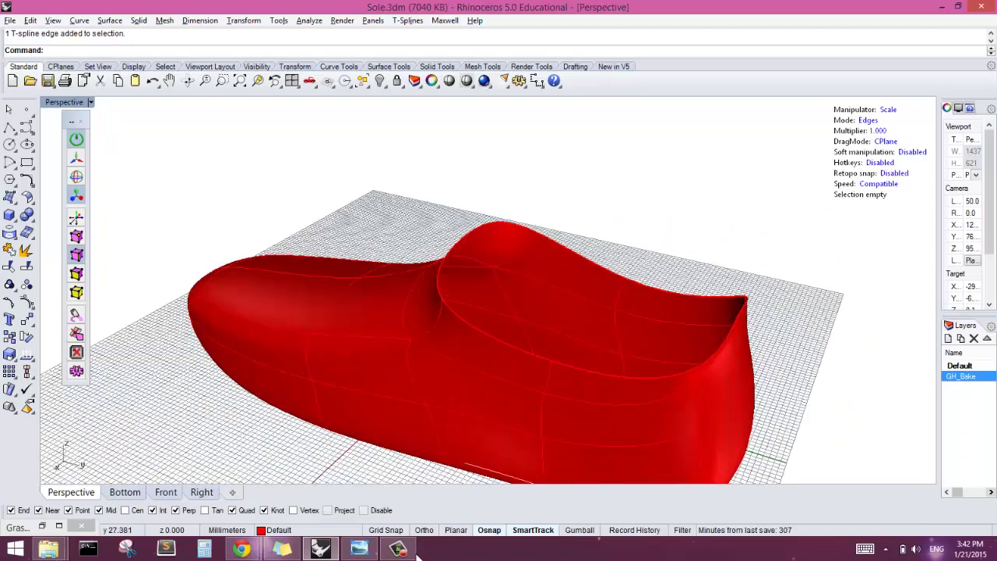